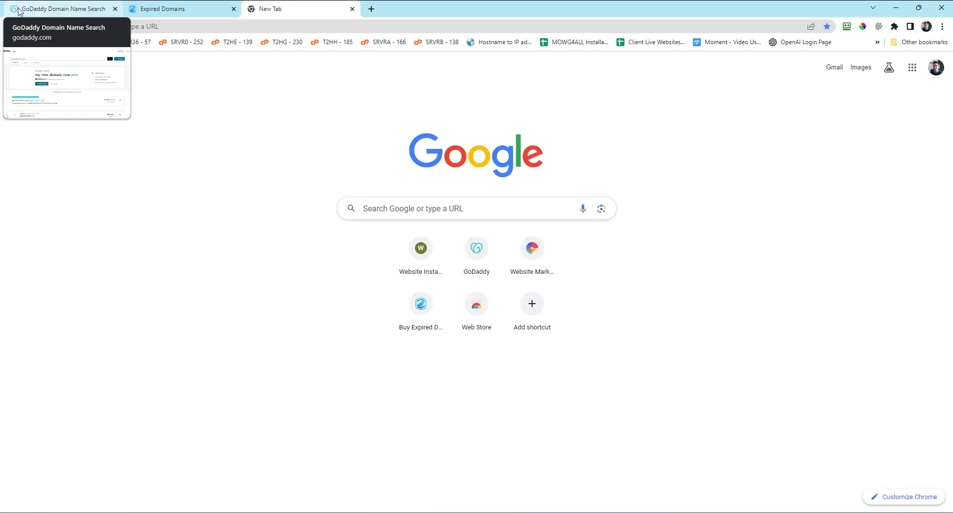
- Switch to the GoDaddy results and highlight the searched name my-new-domain-now.com
{"action": "left_click", "coordinate": [40, 7]}
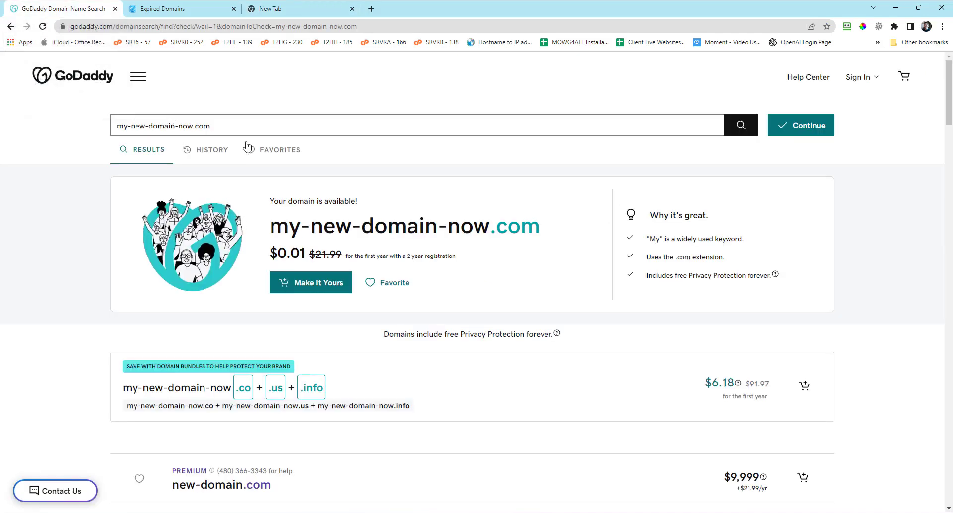
{"action": "triple_click", "coordinate": [163, 124]}
{"action": "left_click", "coordinate": [337, 78]}
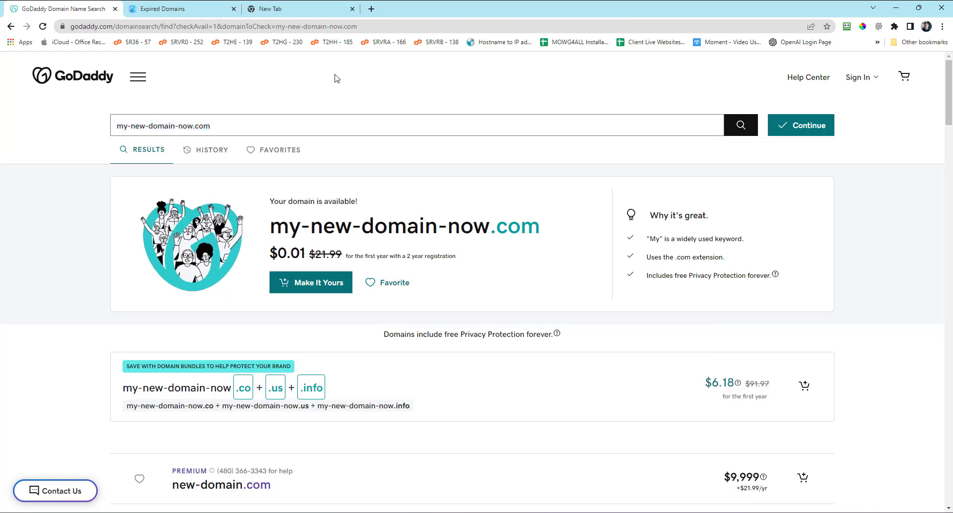
{"action": "left_click_drag", "start_coordinate": [251, 126], "coordinate": [11, 126]}
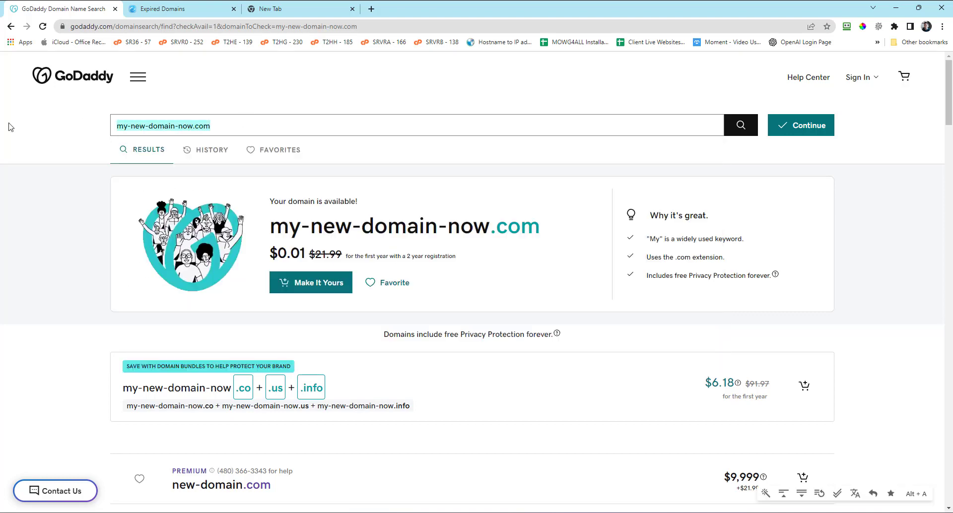
{"action": "left_click", "coordinate": [340, 96]}
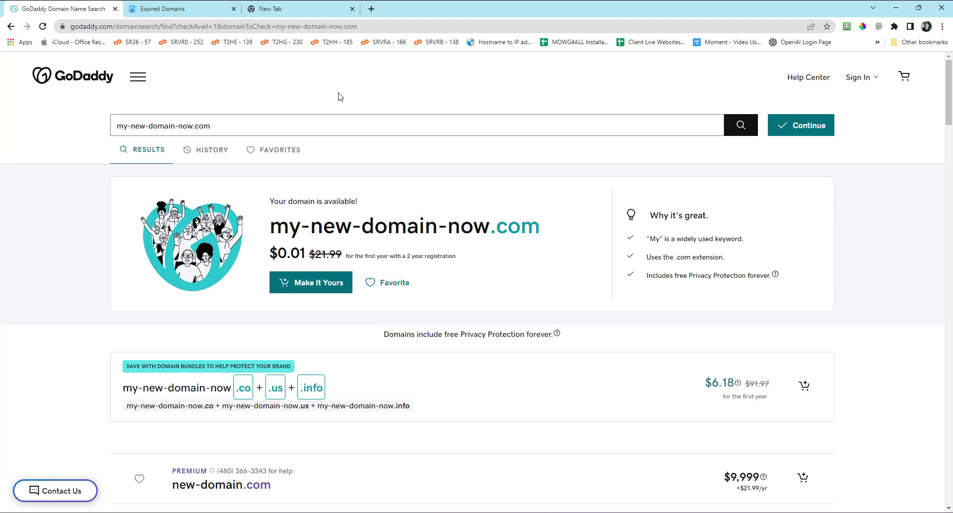
{"action": "mouse_move", "coordinate": [179, 12]}
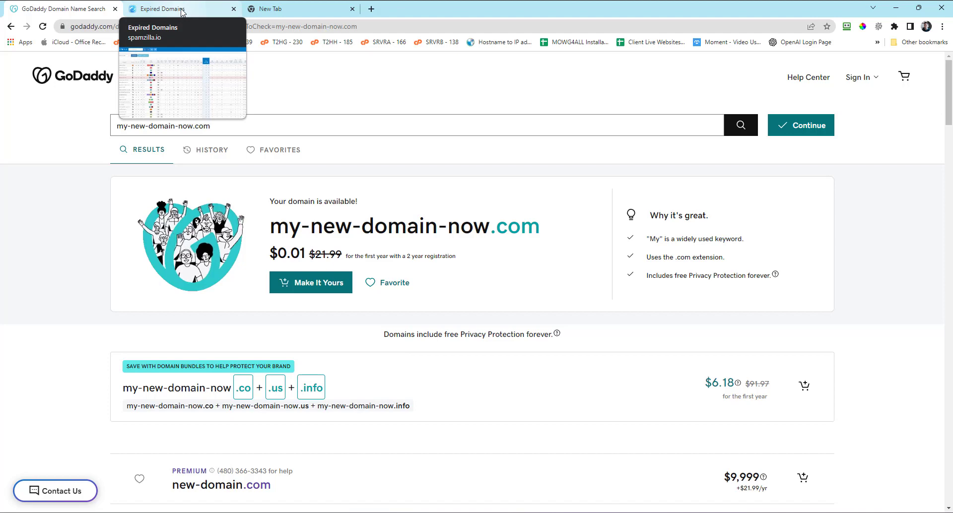
- Open SpamZilla's Expired Domains tab and scroll through the 9,254,271-domain table
{"action": "left_click", "coordinate": [179, 10]}
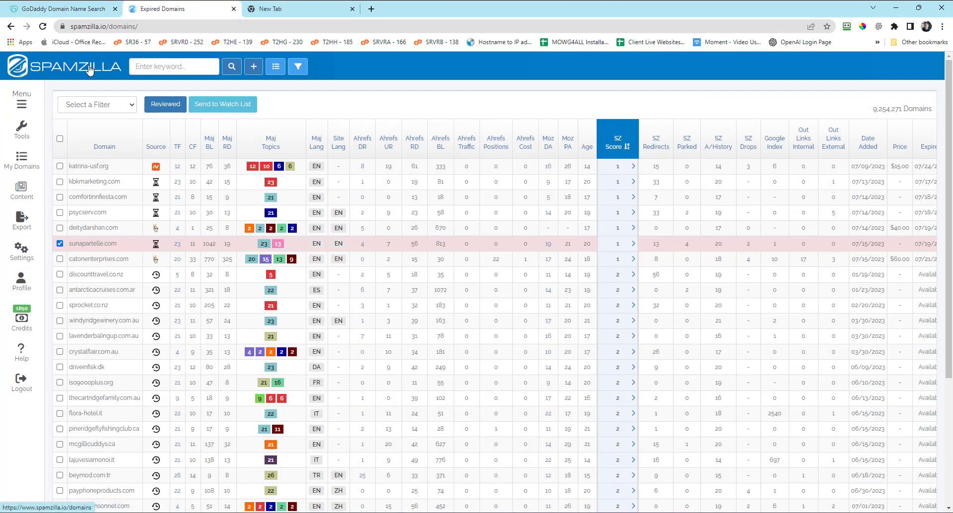
{"action": "left_click", "coordinate": [109, 26]}
{"action": "left_click", "coordinate": [232, 29]}
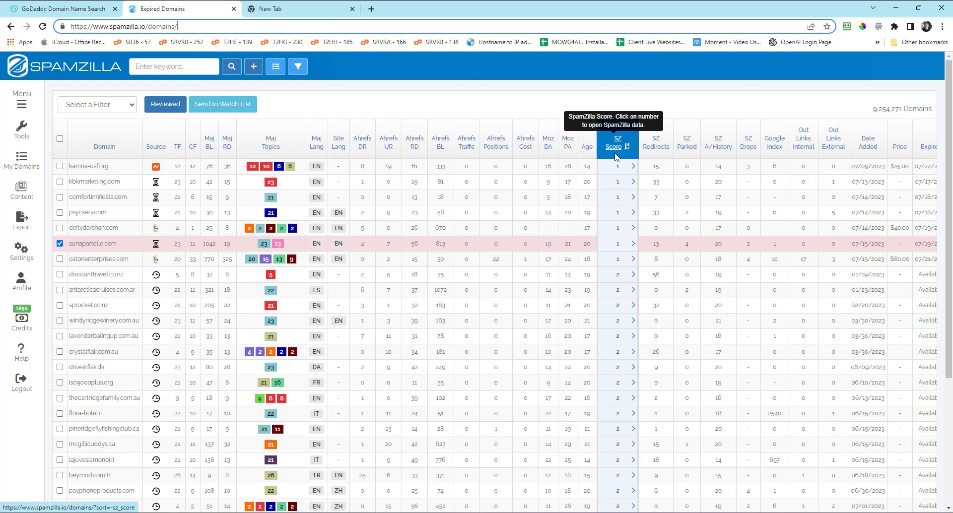
{"action": "scroll", "coordinate": [620, 298], "scroll_direction": "down", "scroll_amount": 4}
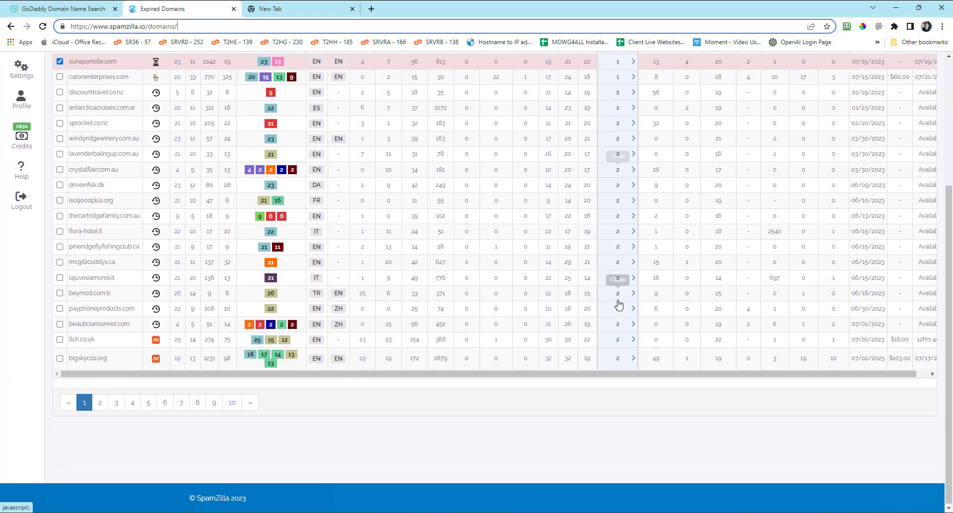
{"action": "scroll", "coordinate": [621, 303], "scroll_direction": "up", "scroll_amount": 4}
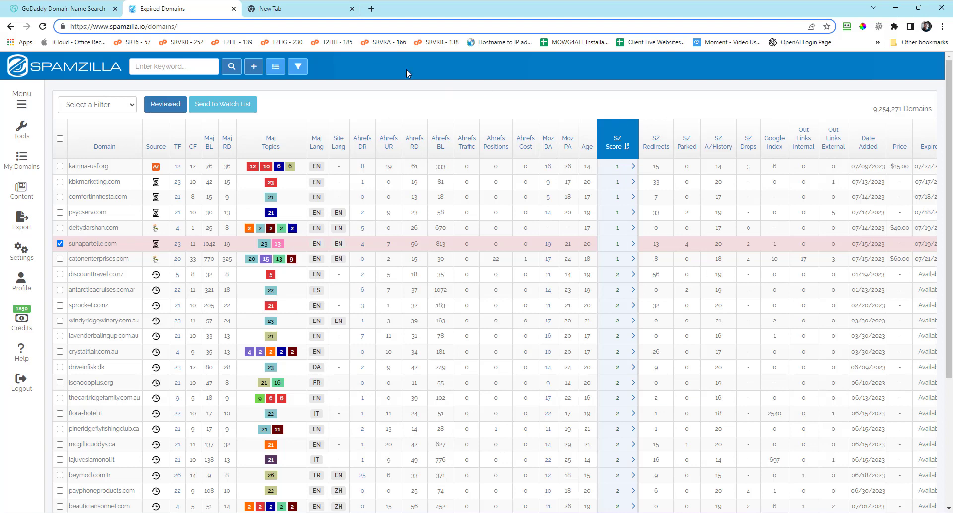
{"action": "left_click", "coordinate": [472, 110]}
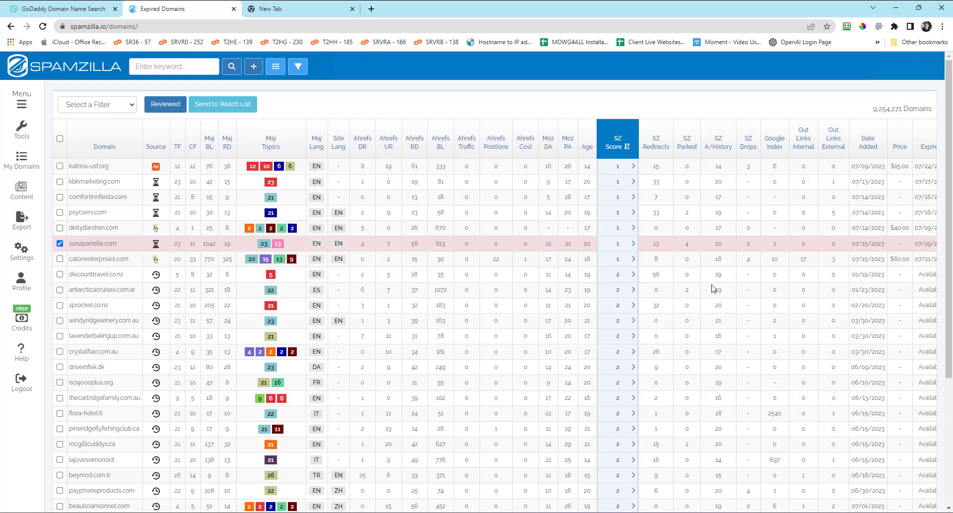
{"action": "double_click", "coordinate": [900, 259]}
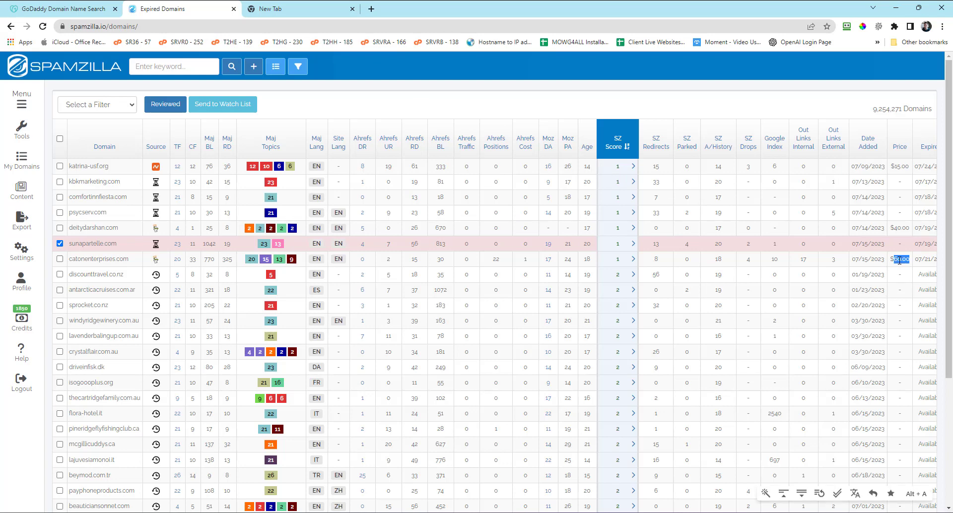
{"action": "double_click", "coordinate": [901, 228]}
{"action": "left_click", "coordinate": [392, 101]}
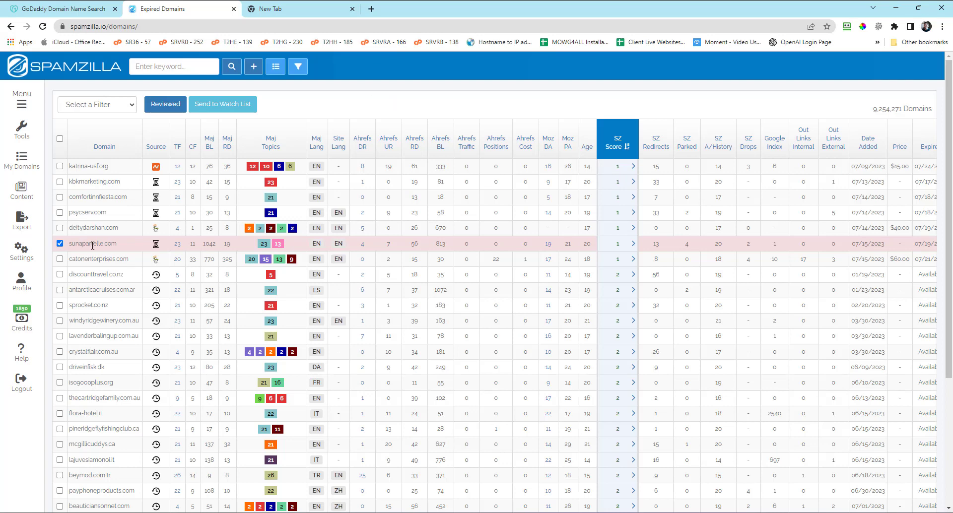
{"action": "double_click", "coordinate": [92, 245]}
{"action": "left_click", "coordinate": [378, 107]}
- Inspect the Maj Topics badges and sunapartelle.com's Maj BL 1042 and Maj RD 19
{"action": "mouse_move", "coordinate": [265, 247]}
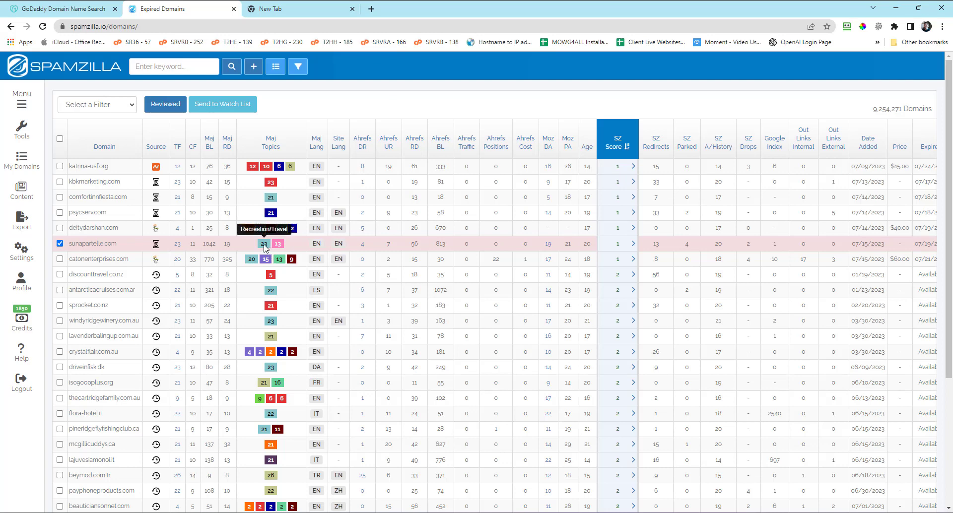
{"action": "mouse_move", "coordinate": [250, 262]}
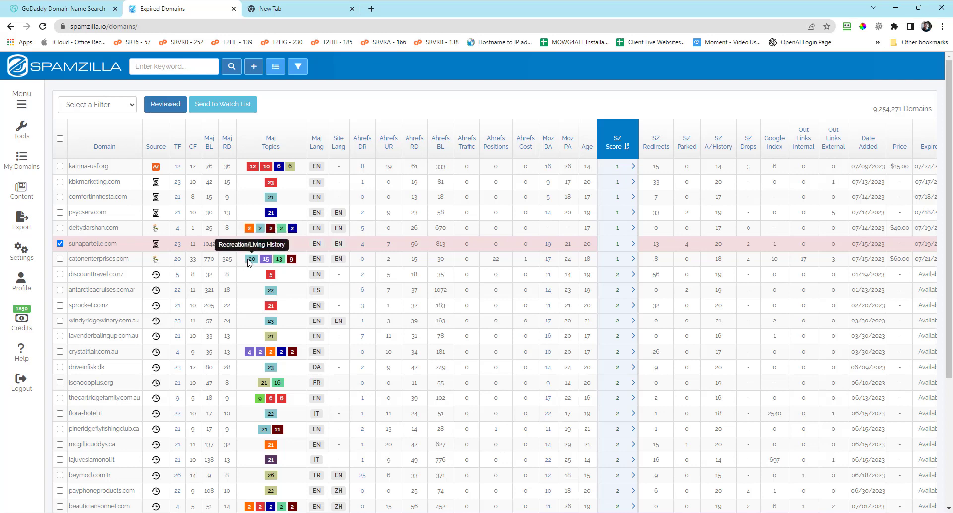
{"action": "mouse_move", "coordinate": [252, 168]}
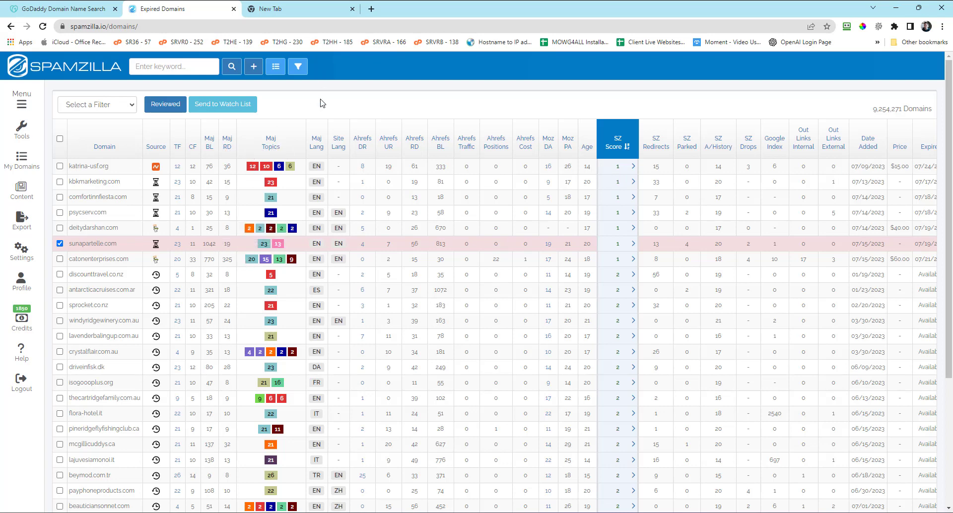
{"action": "double_click", "coordinate": [209, 245]}
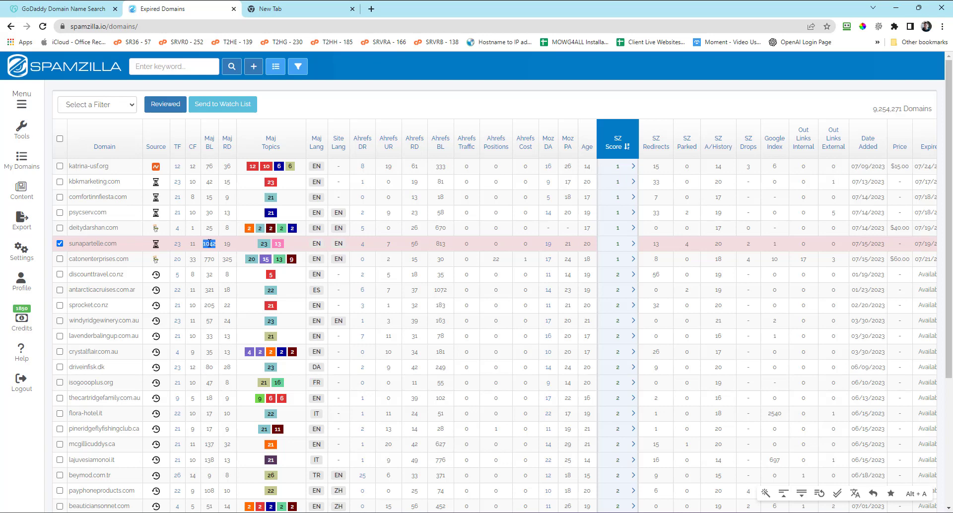
{"action": "left_click", "coordinate": [372, 113]}
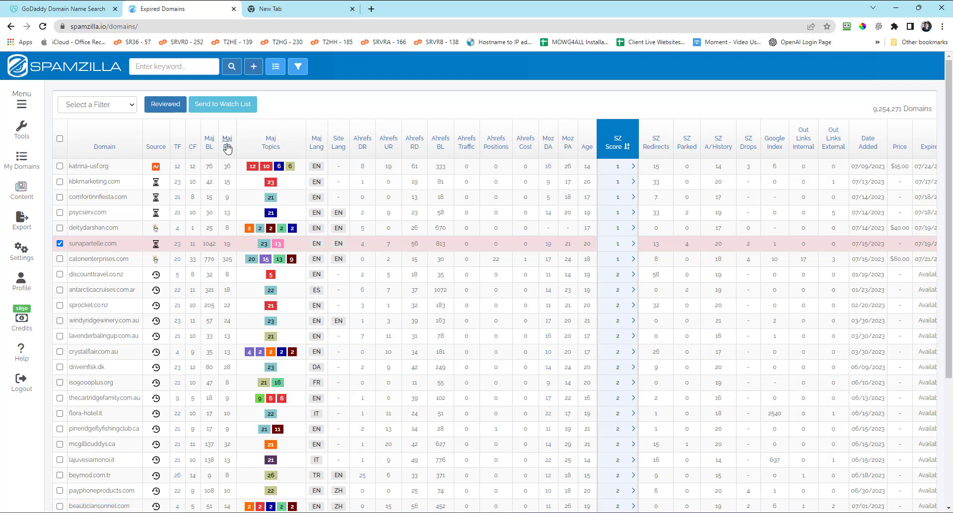
{"action": "double_click", "coordinate": [229, 243]}
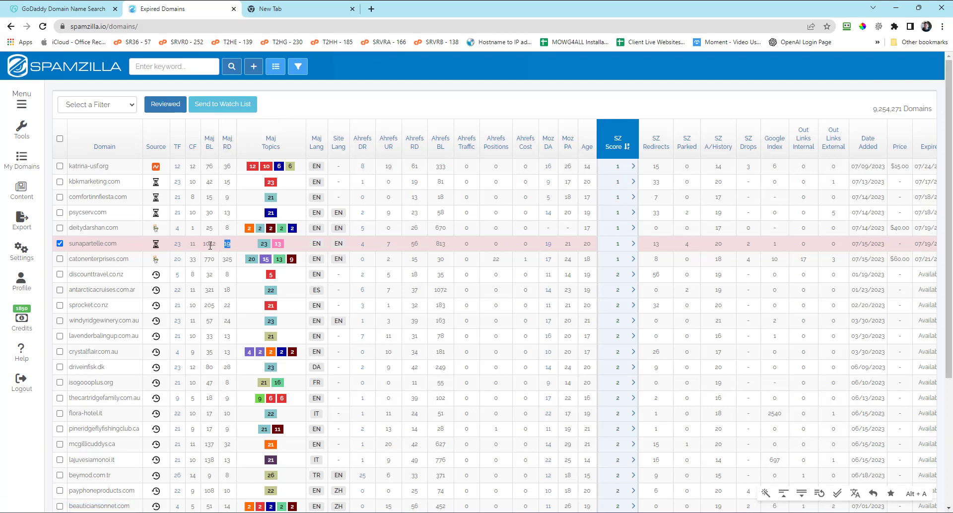
{"action": "double_click", "coordinate": [210, 244]}
- Highlight the domain sunapartelle.com and zoom the page to 175%
{"action": "double_click", "coordinate": [90, 244]}
{"action": "left_click", "coordinate": [339, 109]}
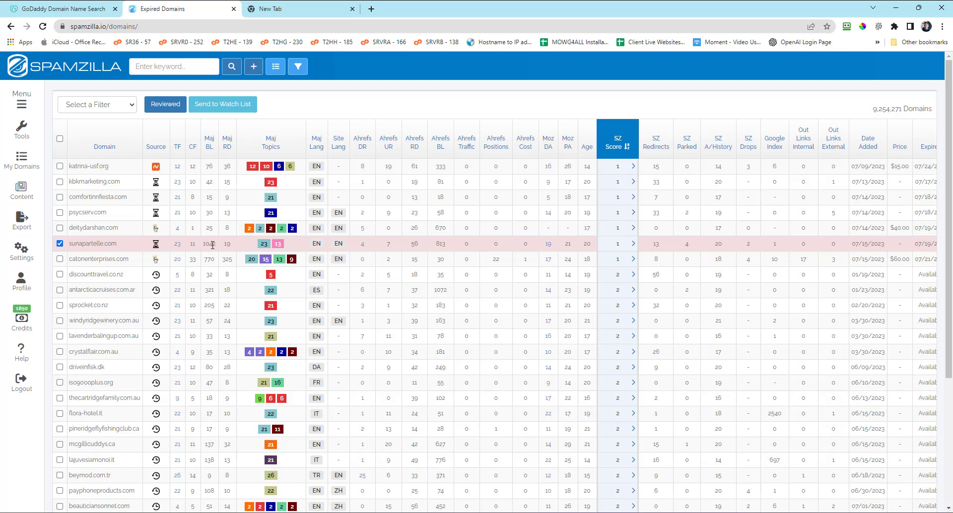
{"action": "double_click", "coordinate": [92, 245]}
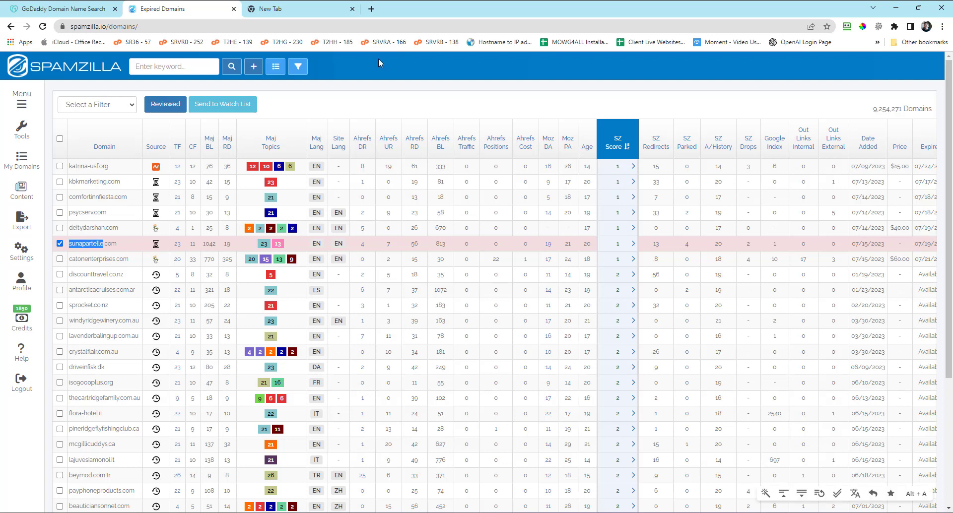
{"action": "left_click", "coordinate": [356, 99]}
{"action": "triple_click", "coordinate": [102, 245]}
{"action": "left_click", "coordinate": [336, 101]}
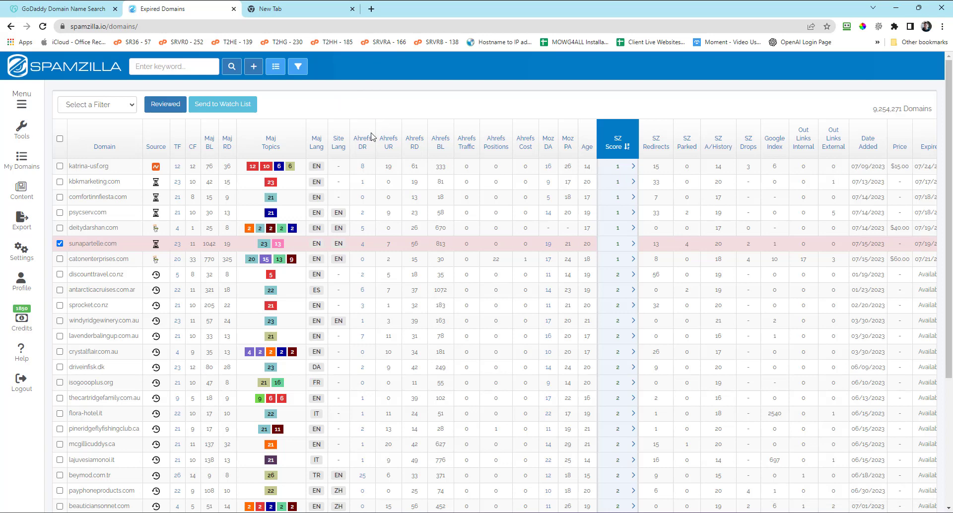
{"action": "key", "text": "ctrl+plus"}
{"action": "key", "text": "ctrl+plus"}
{"action": "key", "text": "ctrl+plus"}
{"action": "key", "text": "ctrl+plus"}
{"action": "key", "text": "ctrl+plus"}
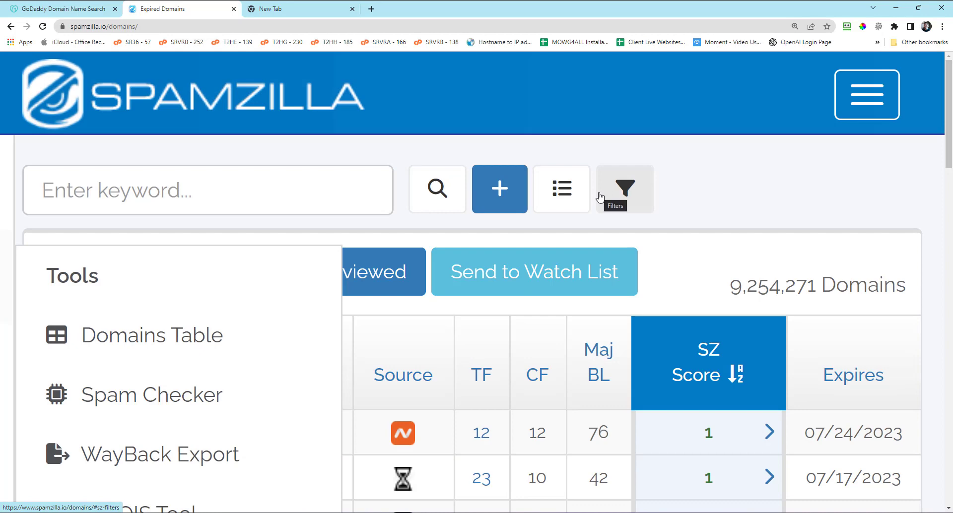
- Open the SZ Filters panel and adjust the browser zoom to view its TLD options
{"action": "left_click", "coordinate": [627, 191]}
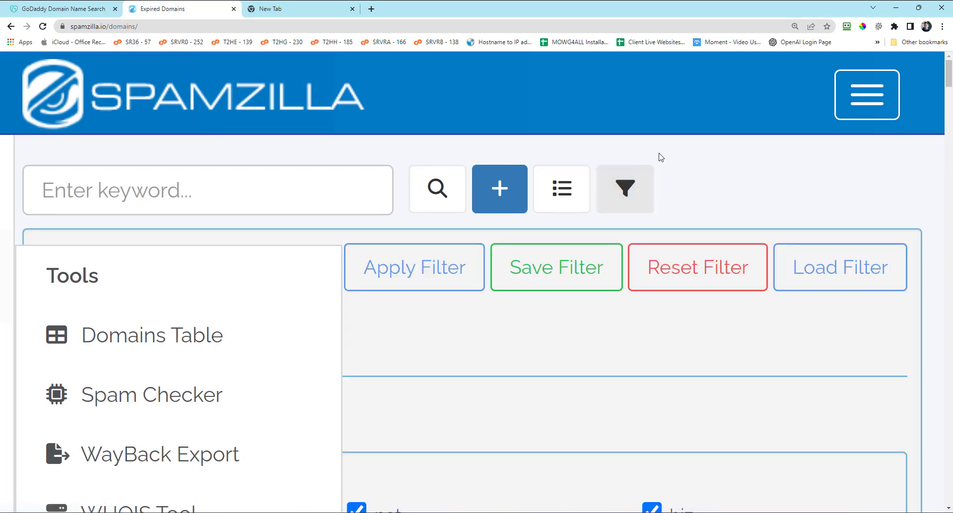
{"action": "key", "text": "ctrl+minus"}
{"action": "key", "text": "ctrl+minus"}
{"action": "key", "text": "ctrl+minus"}
{"action": "key", "text": "ctrl+minus"}
{"action": "key", "text": "ctrl+minus"}
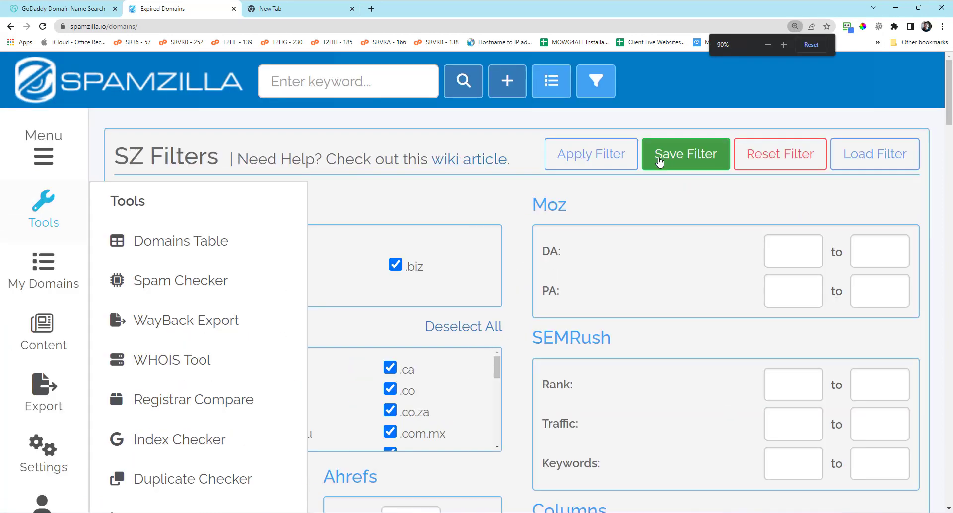
{"action": "key", "text": "ctrl+minus"}
{"action": "key", "text": "ctrl+minus"}
{"action": "key", "text": "ctrl+minus"}
{"action": "key", "text": "ctrl+minus"}
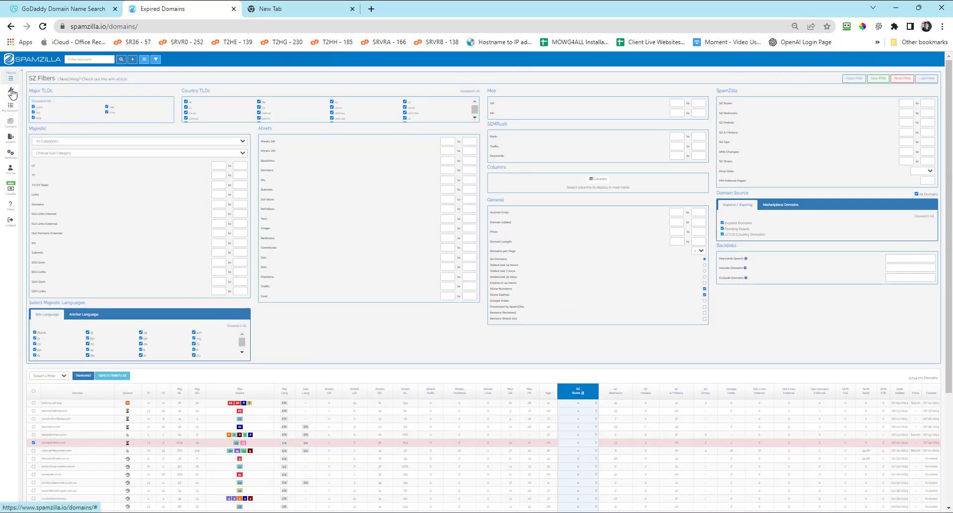
{"action": "key", "text": "ctrl+0"}
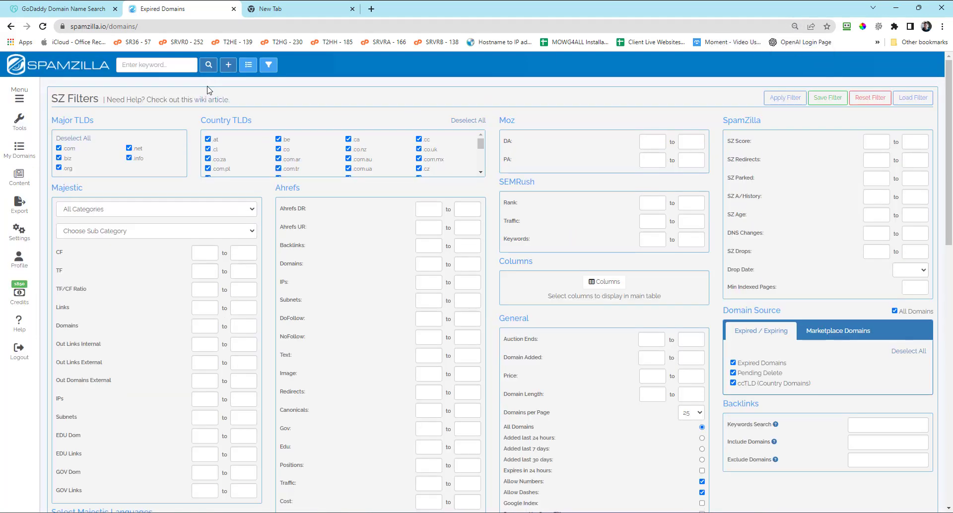
{"action": "key", "text": "ctrl+plus"}
{"action": "key", "text": "ctrl+plus"}
{"action": "key", "text": "ctrl+plus"}
{"action": "key", "text": "ctrl+plus"}
{"action": "key", "text": "ctrl+plus"}
{"action": "key", "text": "ctrl+plus"}
{"action": "key", "text": "ctrl+plus"}
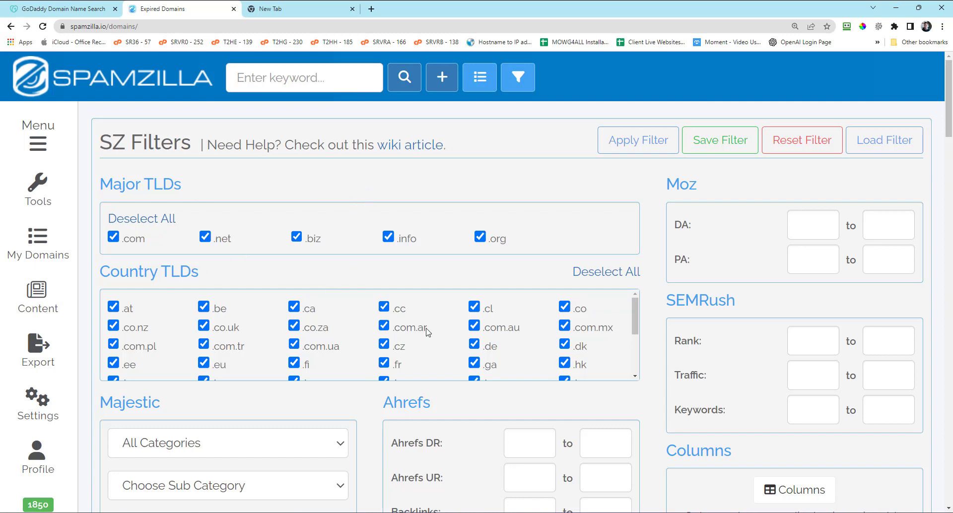
{"action": "scroll", "coordinate": [427, 328], "scroll_direction": "down", "scroll_amount": 3}
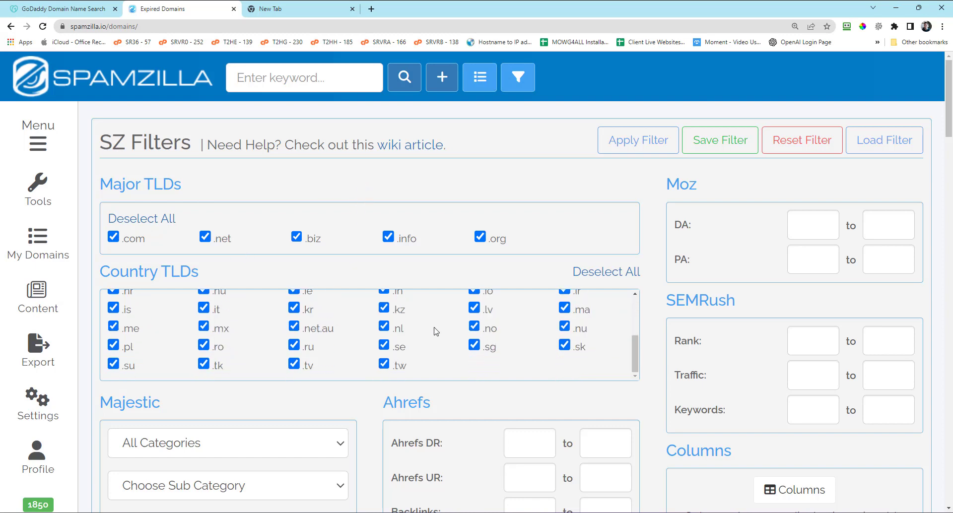
{"action": "left_click", "coordinate": [599, 280]}
{"action": "scroll", "coordinate": [399, 337], "scroll_direction": "up", "scroll_amount": 4}
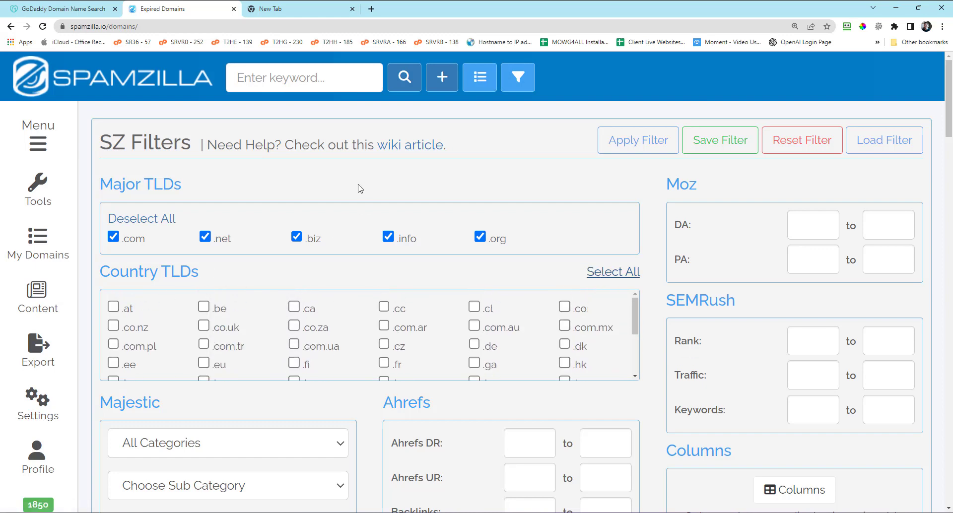
{"action": "scroll", "coordinate": [502, 180], "scroll_direction": "down", "scroll_amount": 1}
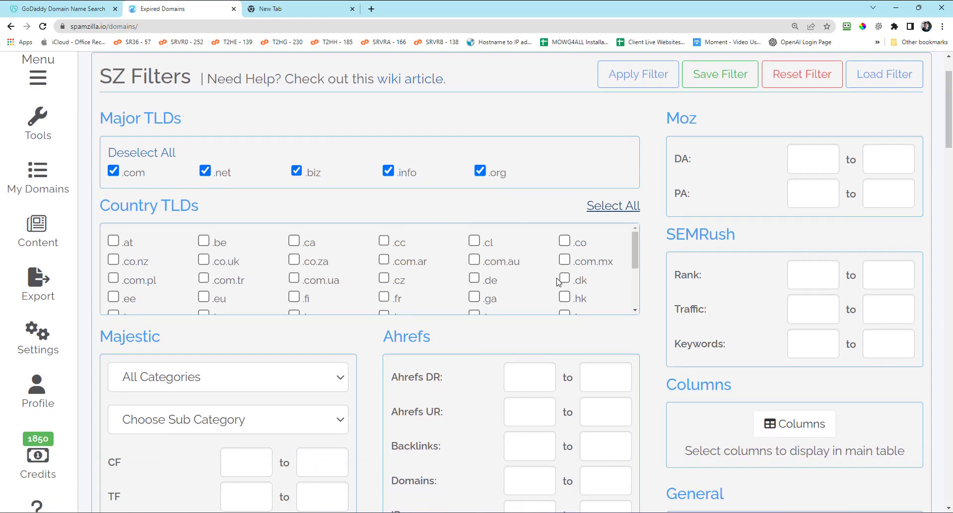
{"action": "scroll", "coordinate": [551, 270], "scroll_direction": "down", "scroll_amount": 3}
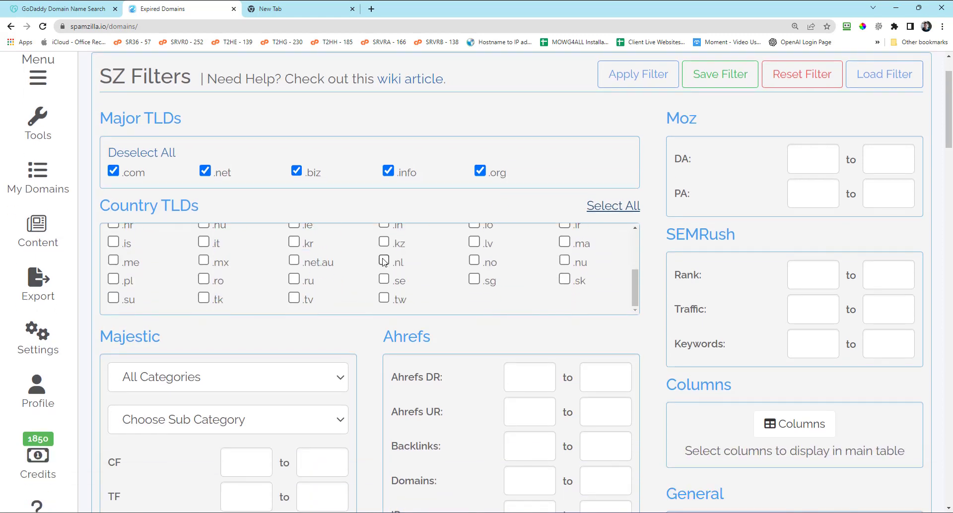
{"action": "scroll", "coordinate": [396, 219], "scroll_direction": "down", "scroll_amount": 2}
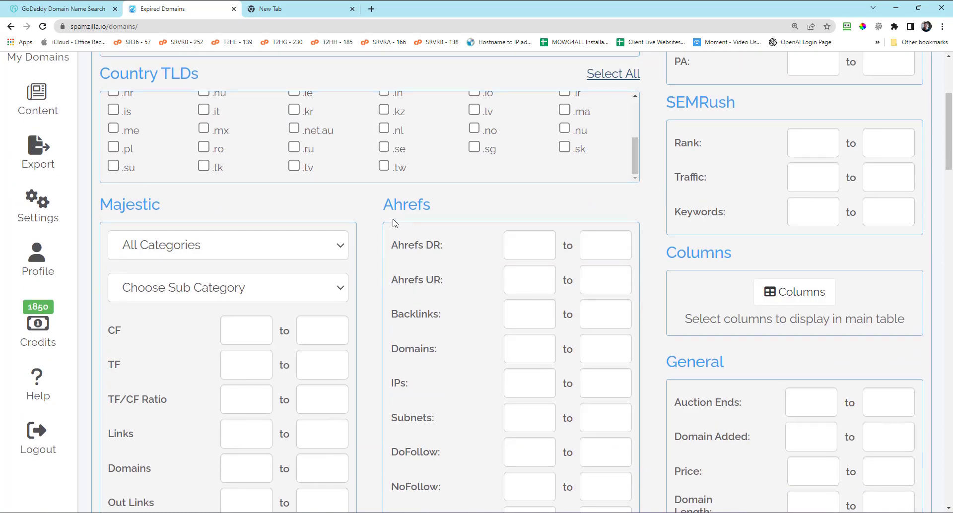
{"action": "double_click", "coordinate": [135, 203]}
{"action": "left_click", "coordinate": [184, 247]}
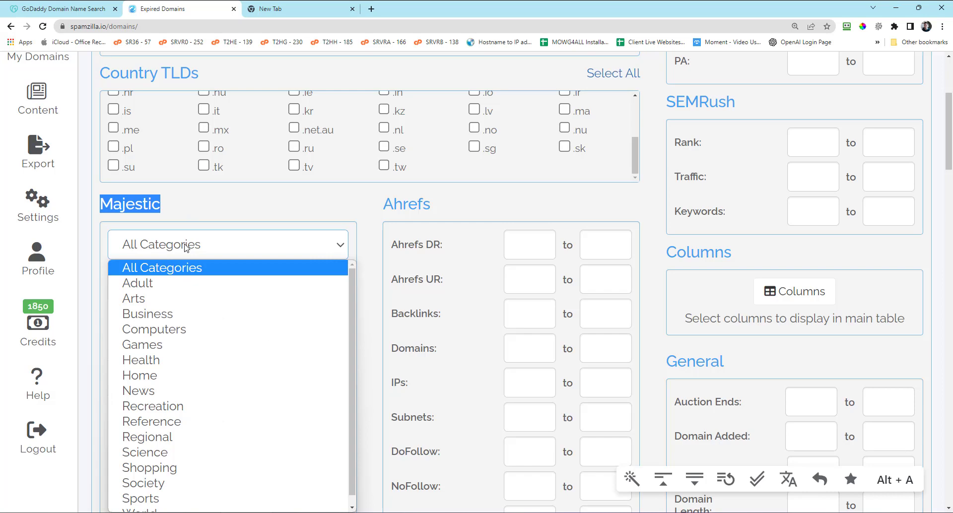
{"action": "scroll", "coordinate": [199, 349], "scroll_direction": "down", "scroll_amount": 1}
{"action": "left_click", "coordinate": [245, 206]}
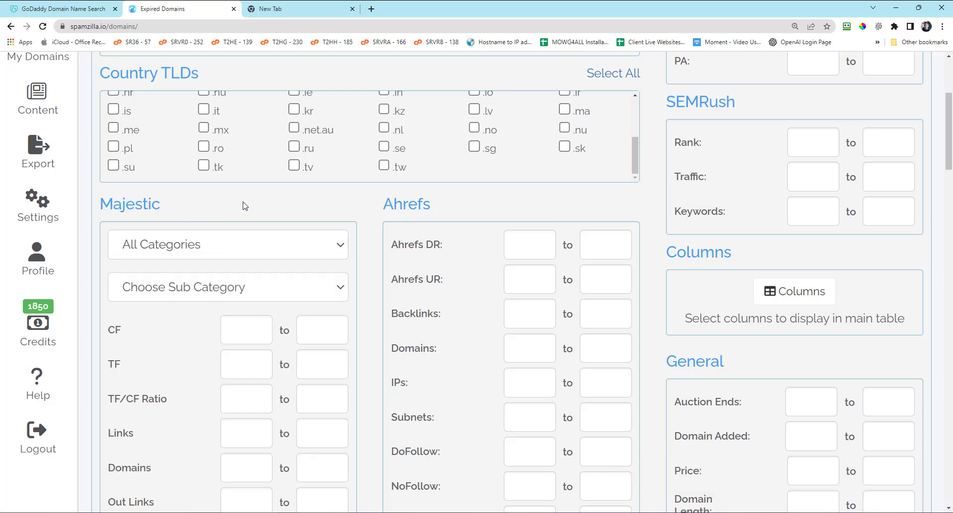
{"action": "scroll", "coordinate": [171, 376], "scroll_direction": "down", "scroll_amount": 2}
{"action": "left_click", "coordinate": [208, 122]}
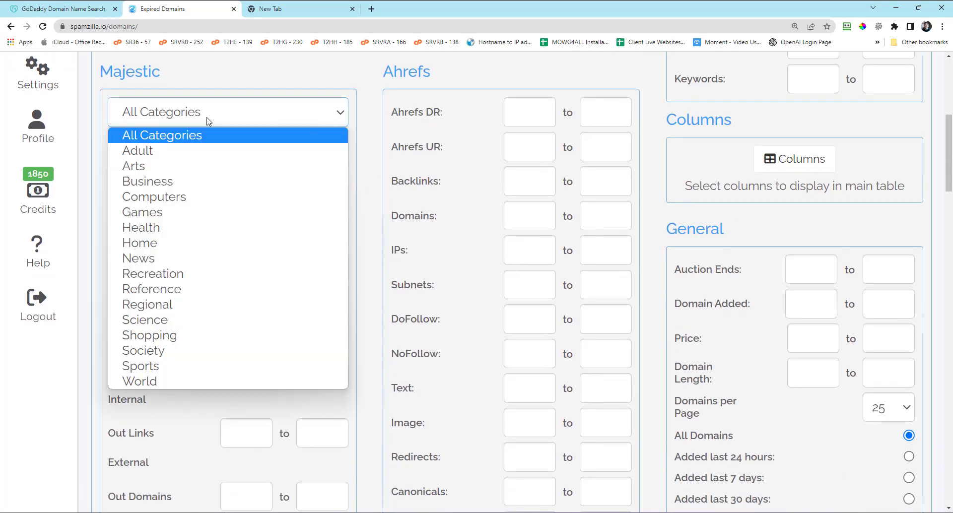
{"action": "left_click", "coordinate": [189, 259]}
{"action": "left_click", "coordinate": [212, 159]}
{"action": "scroll", "coordinate": [199, 258], "scroll_direction": "down", "scroll_amount": 1}
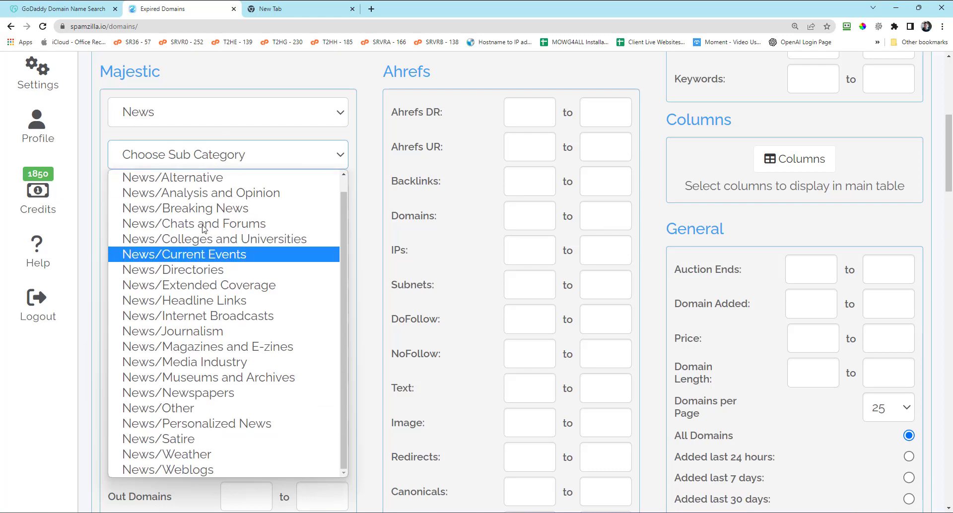
{"action": "left_click", "coordinate": [202, 115]}
{"action": "left_click", "coordinate": [202, 115]}
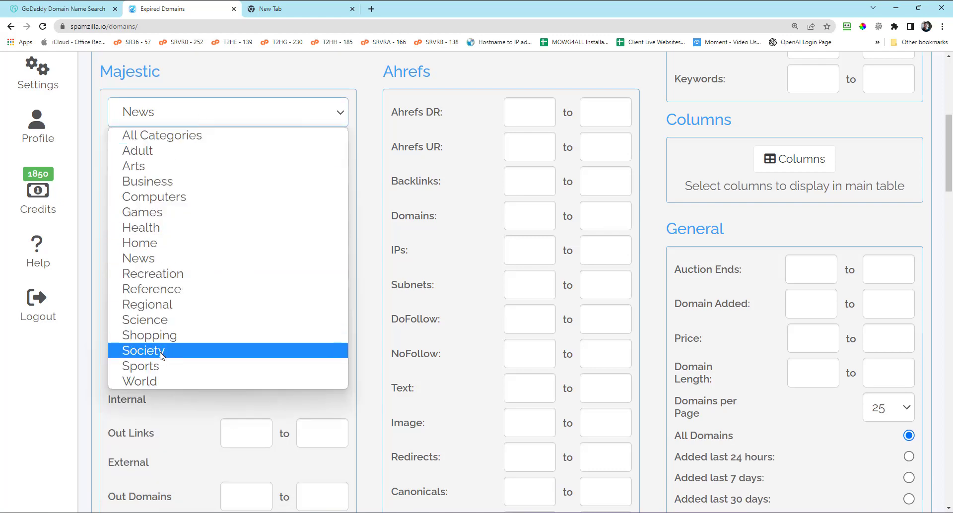
{"action": "left_click", "coordinate": [158, 337]}
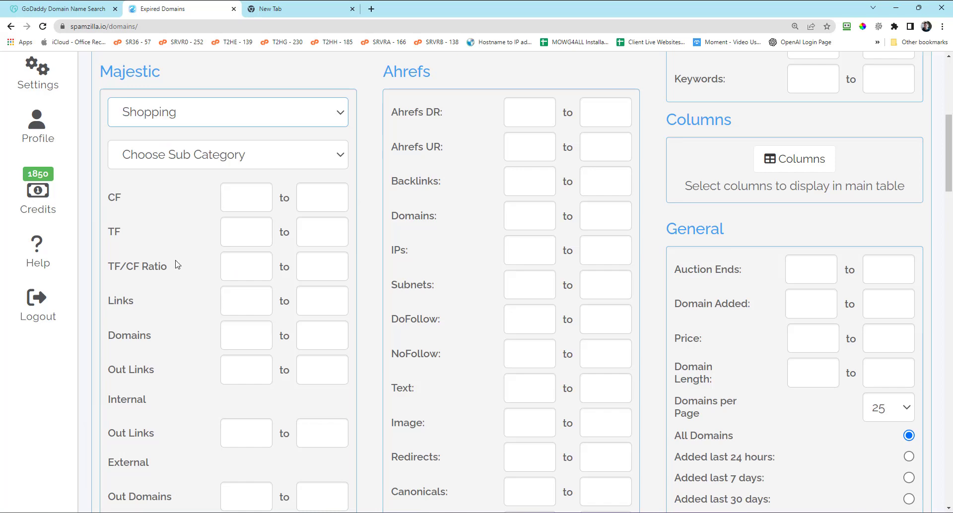
{"action": "left_click", "coordinate": [208, 157]}
{"action": "scroll", "coordinate": [216, 299], "scroll_direction": "down", "scroll_amount": 5}
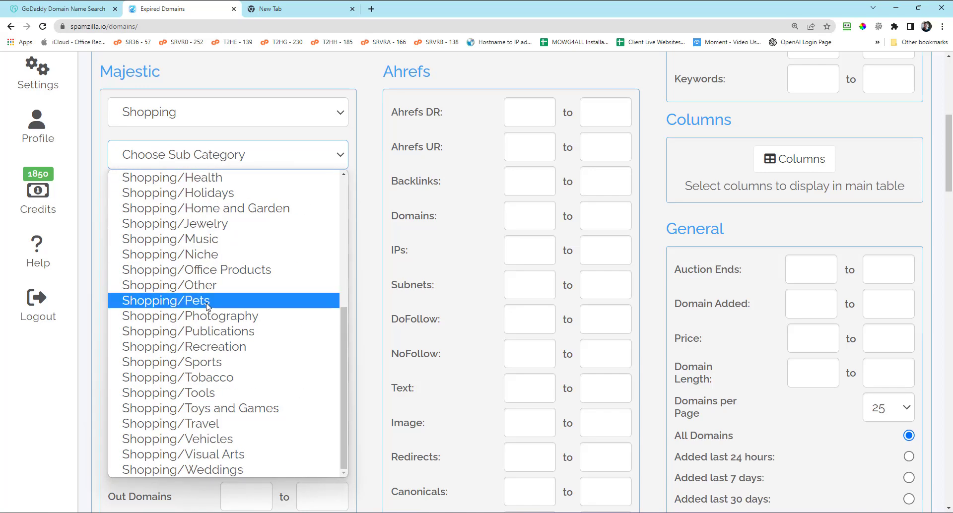
{"action": "left_click", "coordinate": [207, 304]}
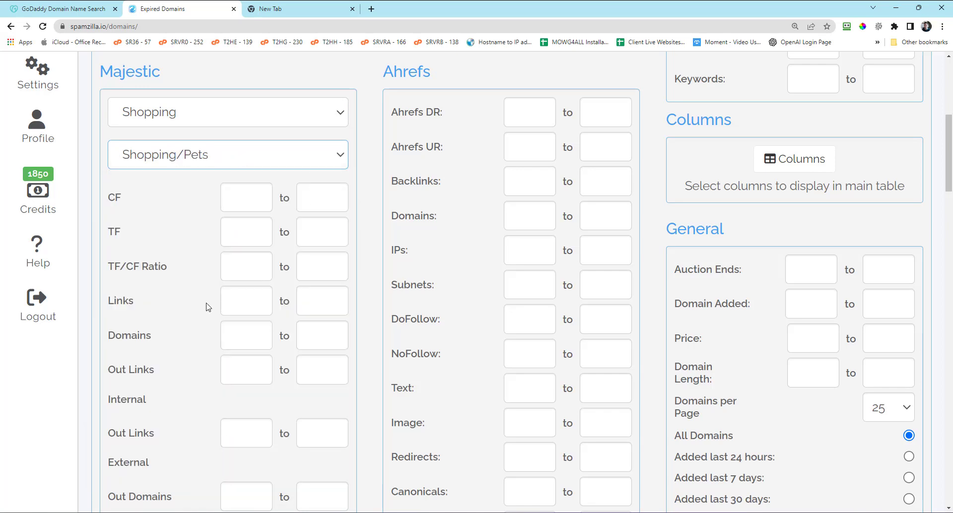
{"action": "left_click", "coordinate": [214, 167]}
{"action": "scroll", "coordinate": [199, 233], "scroll_direction": "up", "scroll_amount": 3}
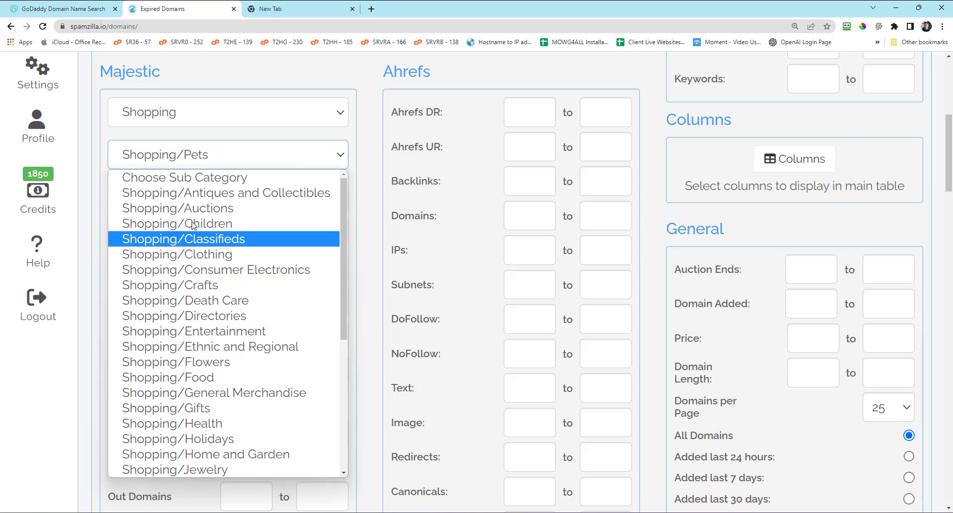
{"action": "left_click", "coordinate": [198, 177]}
{"action": "left_click", "coordinate": [200, 112]}
{"action": "left_click", "coordinate": [154, 132]}
{"action": "left_click", "coordinate": [254, 71]}
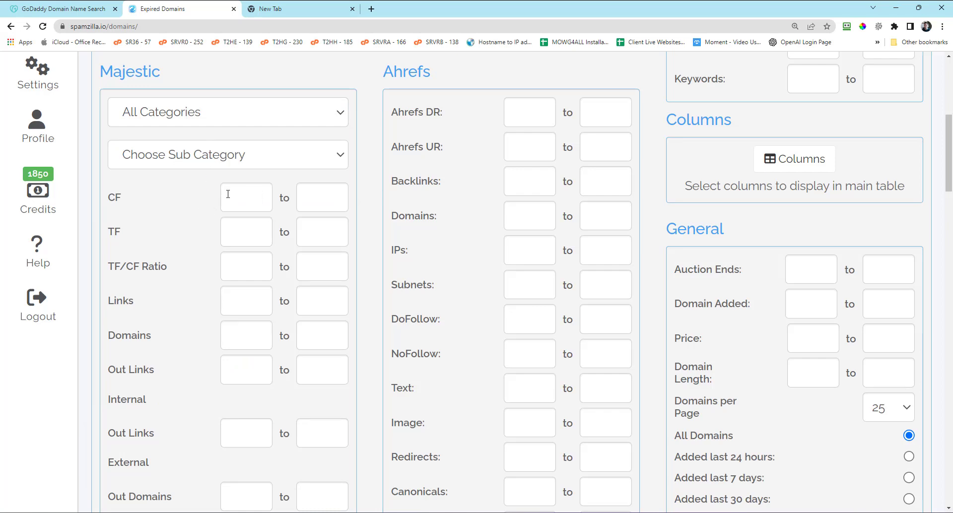
{"action": "left_click_drag", "start_coordinate": [126, 206], "coordinate": [109, 201]}
{"action": "left_click_drag", "start_coordinate": [125, 233], "coordinate": [112, 236]}
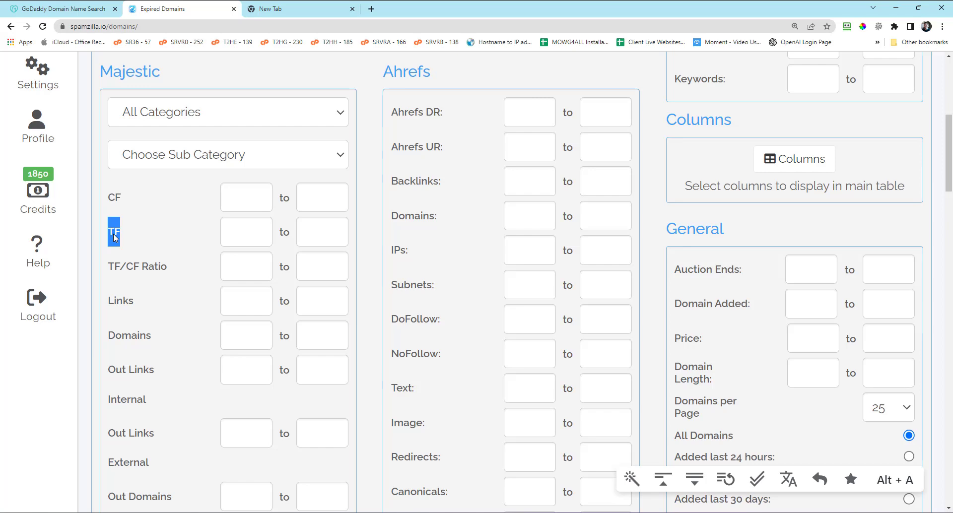
{"action": "left_click_drag", "start_coordinate": [122, 202], "coordinate": [108, 203]}
{"action": "left_click_drag", "start_coordinate": [165, 271], "coordinate": [114, 269]}
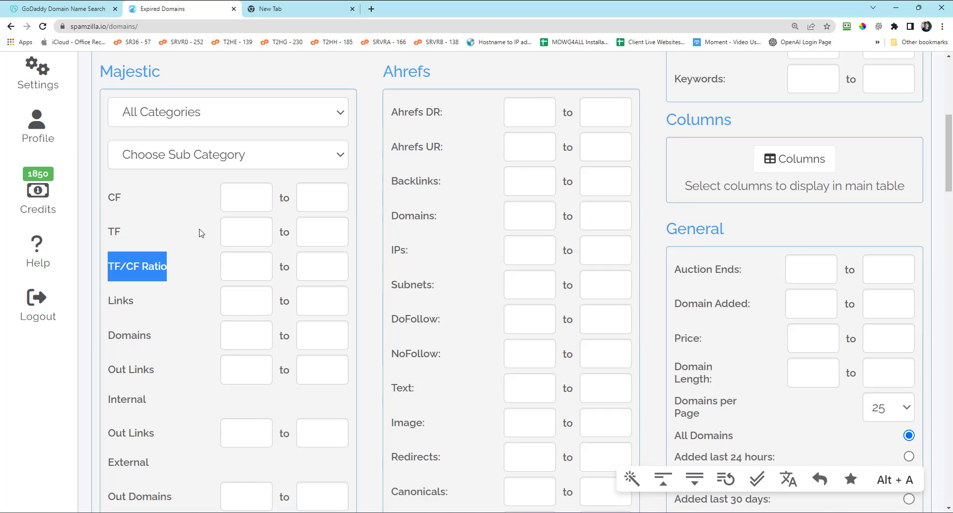
{"action": "scroll", "coordinate": [201, 234], "scroll_direction": "up", "scroll_amount": 7}
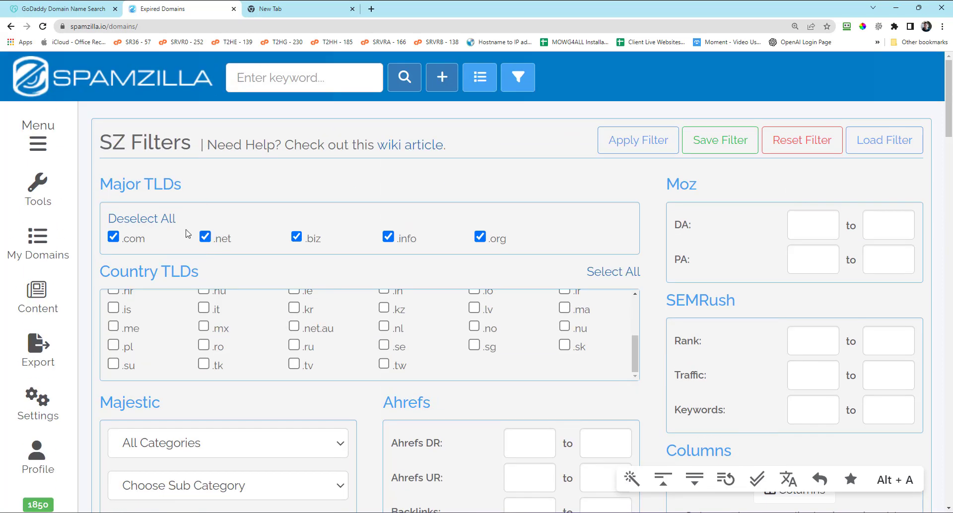
{"action": "scroll", "coordinate": [223, 186], "scroll_direction": "down", "scroll_amount": 4}
{"action": "scroll", "coordinate": [224, 193], "scroll_direction": "down", "scroll_amount": 3}
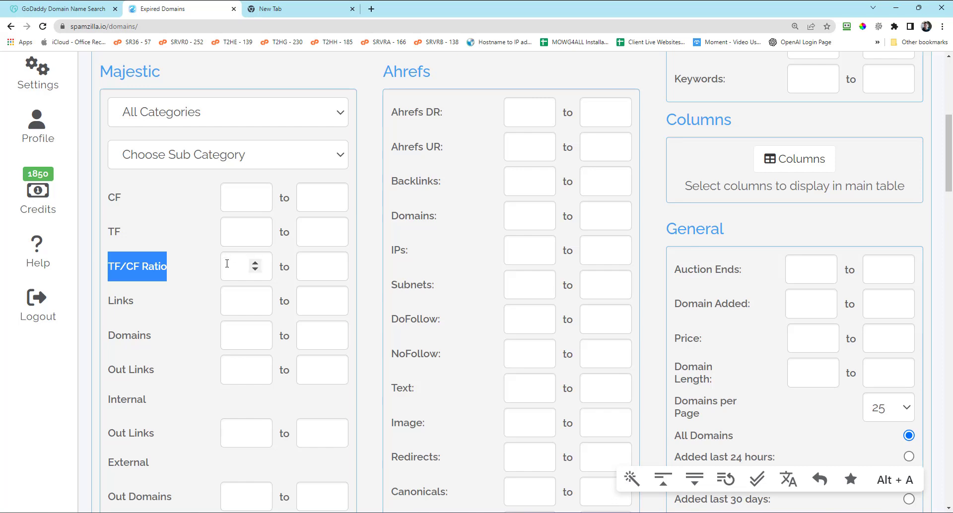
{"action": "left_click", "coordinate": [188, 209]}
{"action": "scroll", "coordinate": [187, 212], "scroll_direction": "down", "scroll_amount": 1}
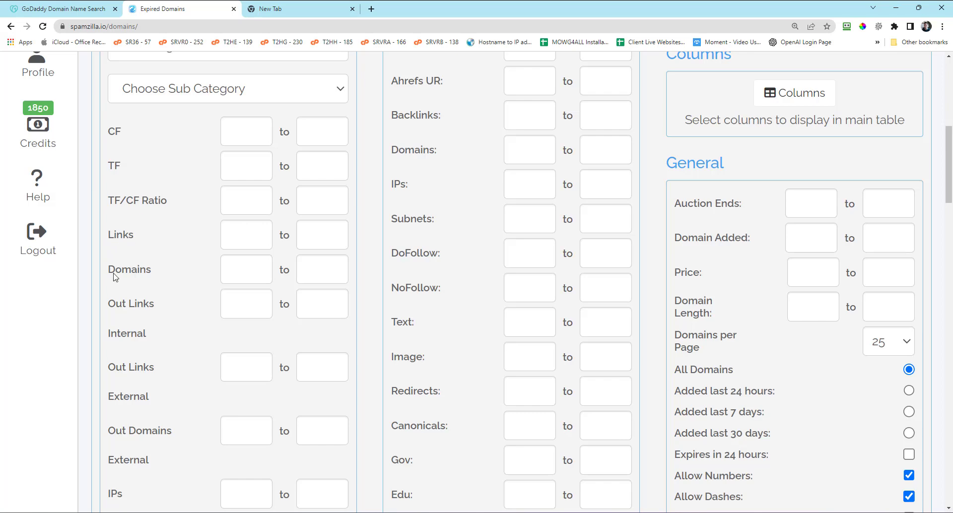
{"action": "scroll", "coordinate": [201, 299], "scroll_direction": "down", "scroll_amount": 3}
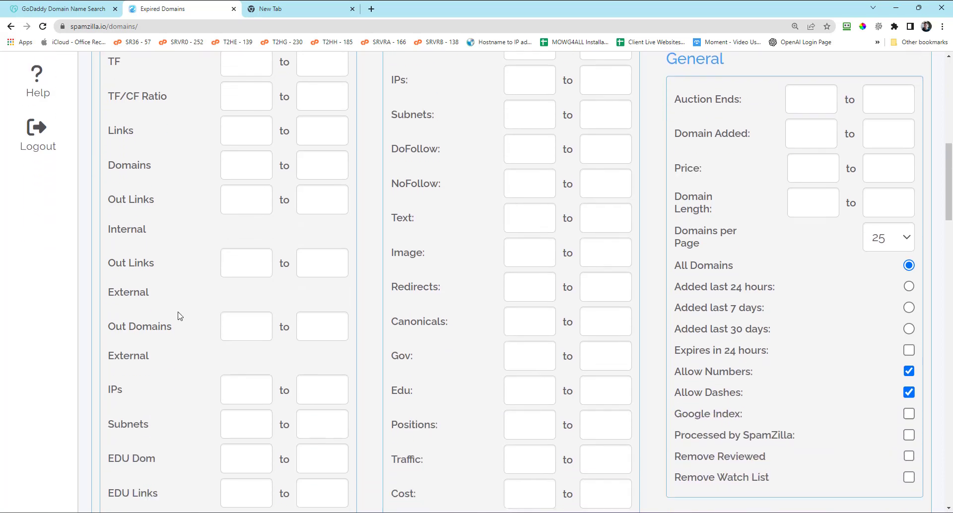
{"action": "scroll", "coordinate": [178, 315], "scroll_direction": "up", "scroll_amount": 3}
{"action": "scroll", "coordinate": [179, 316], "scroll_direction": "up", "scroll_amount": 3}
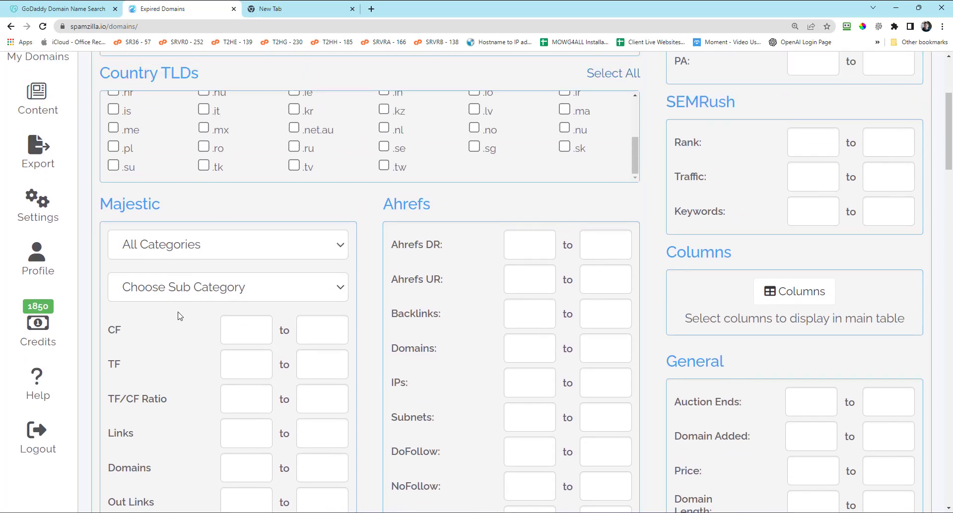
{"action": "scroll", "coordinate": [438, 310], "scroll_direction": "up", "scroll_amount": 2}
{"action": "scroll", "coordinate": [556, 322], "scroll_direction": "up", "scroll_amount": 1}
{"action": "scroll", "coordinate": [464, 373], "scroll_direction": "down", "scroll_amount": 4}
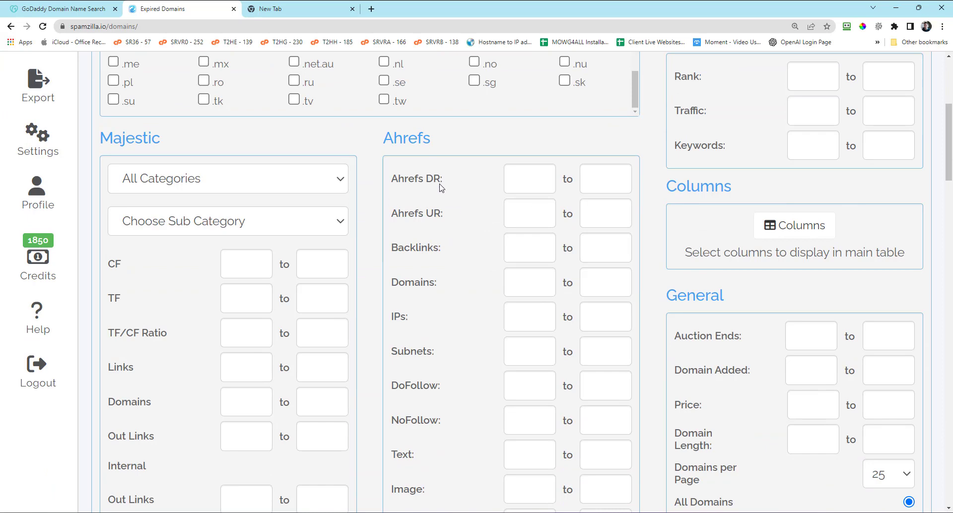
{"action": "scroll", "coordinate": [479, 291], "scroll_direction": "down", "scroll_amount": 4}
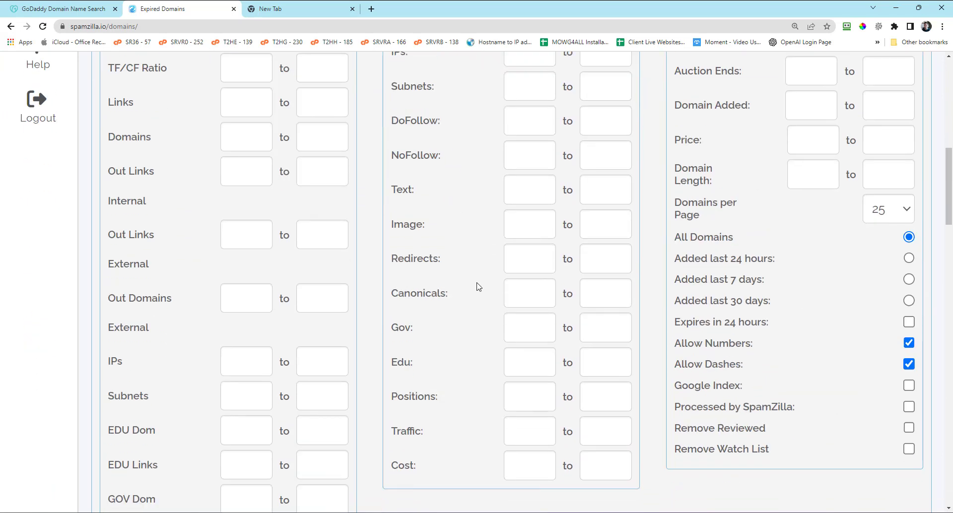
{"action": "scroll", "coordinate": [424, 360], "scroll_direction": "down", "scroll_amount": 2}
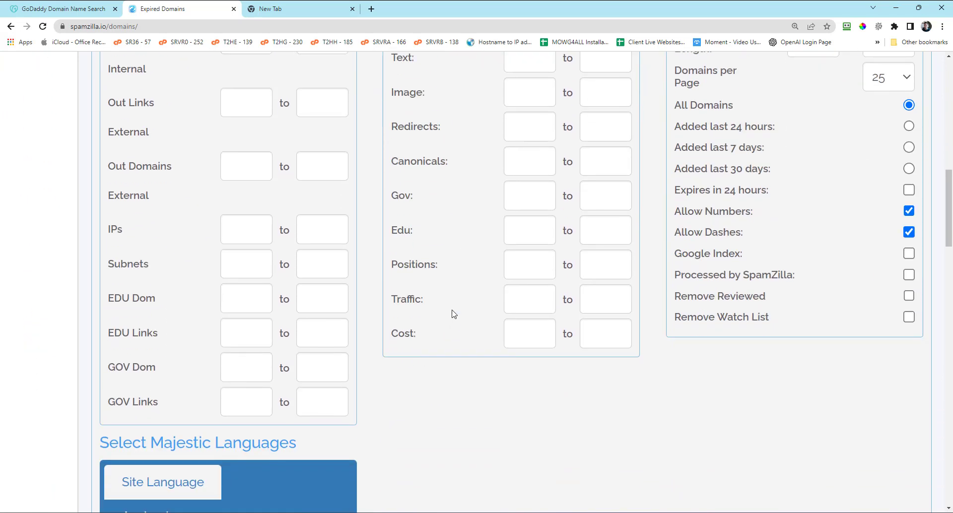
{"action": "scroll", "coordinate": [452, 313], "scroll_direction": "down", "scroll_amount": 2}
{"action": "scroll", "coordinate": [458, 318], "scroll_direction": "down", "scroll_amount": 4}
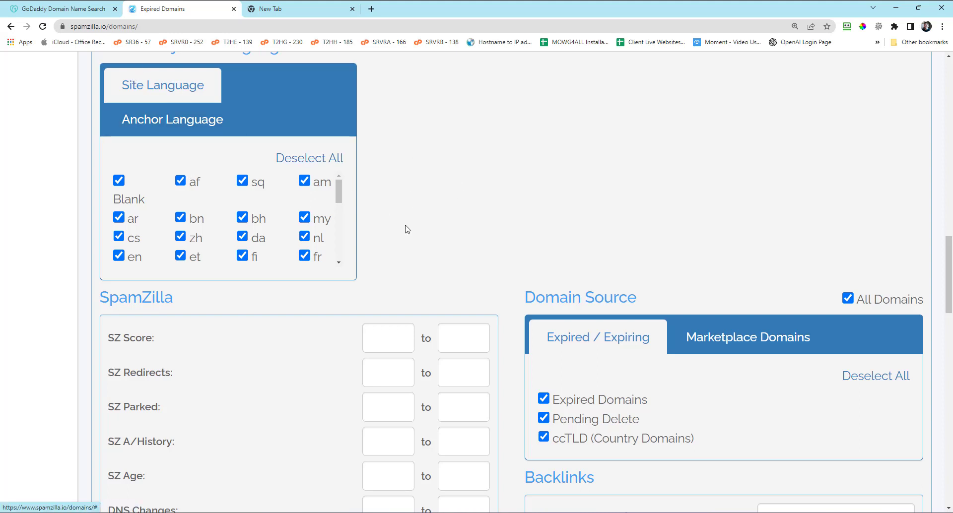
- Deselect all anchor languages and leave only en ticked, after briefly trying fr
{"action": "left_click", "coordinate": [300, 159]}
{"action": "left_click", "coordinate": [118, 256]}
{"action": "scroll", "coordinate": [255, 186], "scroll_direction": "down", "scroll_amount": 3}
{"action": "scroll", "coordinate": [207, 205], "scroll_direction": "up", "scroll_amount": 3}
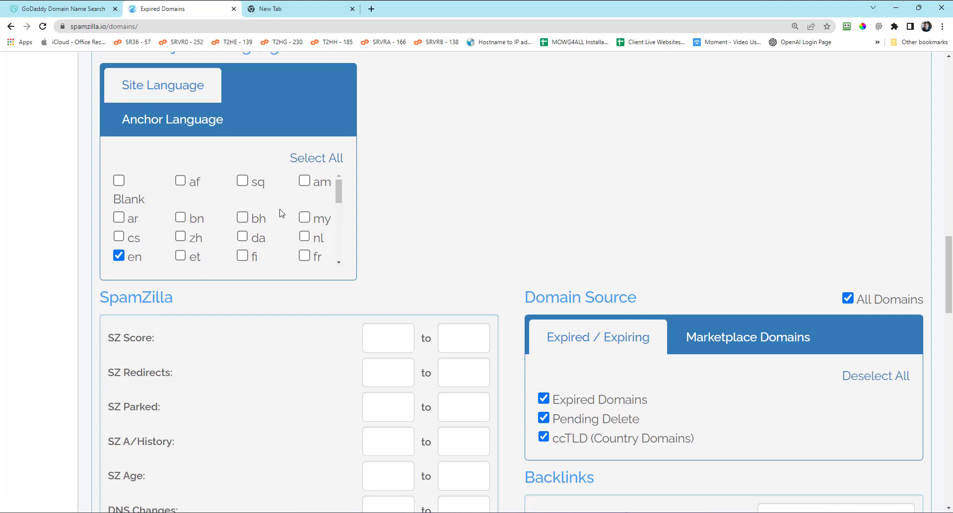
{"action": "scroll", "coordinate": [300, 223], "scroll_direction": "down", "scroll_amount": 2}
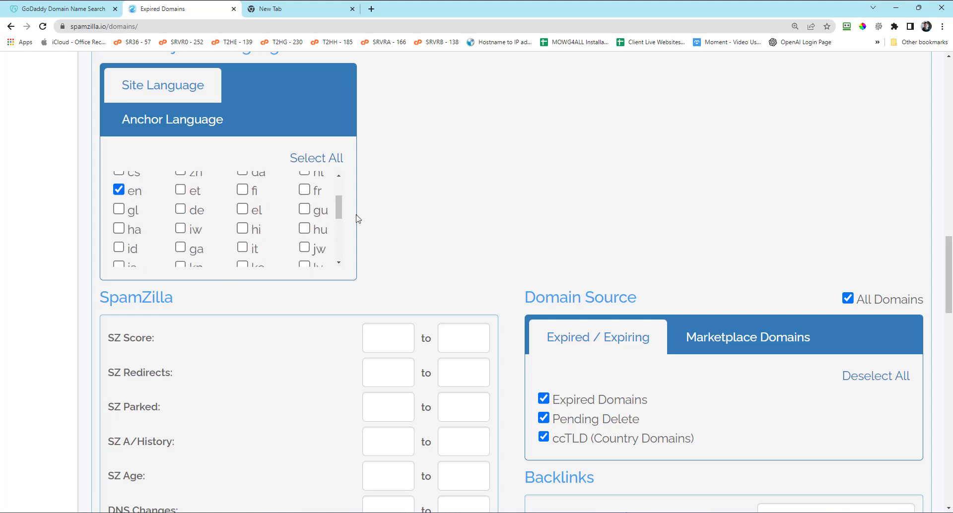
{"action": "left_click", "coordinate": [305, 190]}
{"action": "left_click_drag", "start_coordinate": [336, 210], "coordinate": [339, 250]}
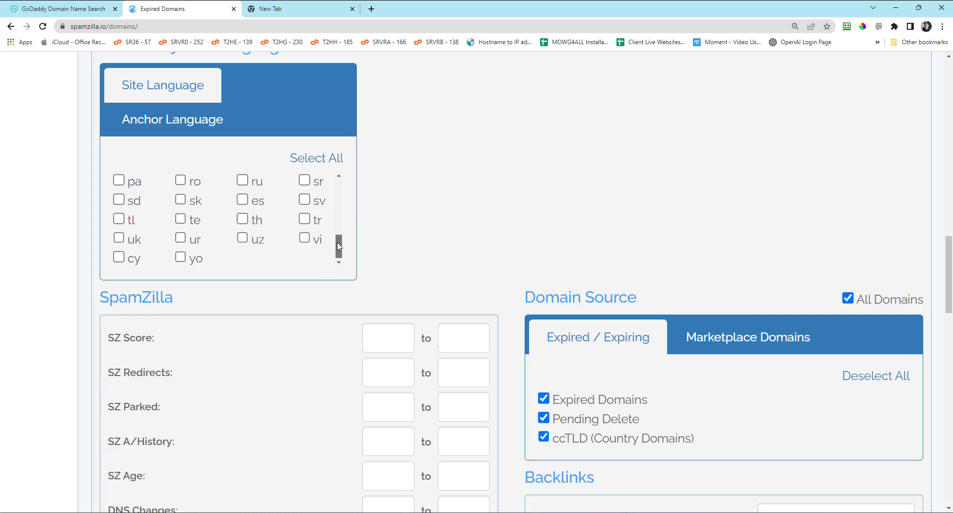
{"action": "left_click_drag", "start_coordinate": [338, 246], "coordinate": [338, 244]}
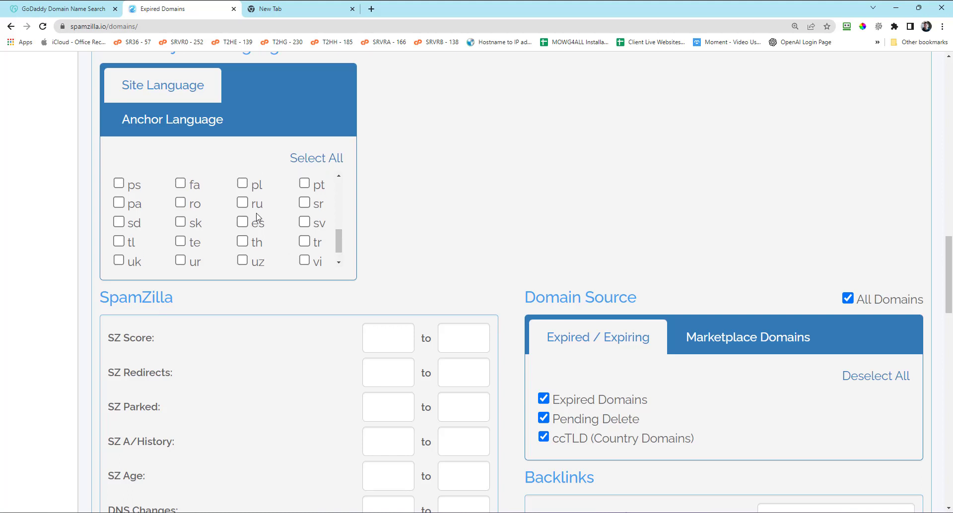
{"action": "scroll", "coordinate": [253, 222], "scroll_direction": "up", "scroll_amount": 5}
{"action": "left_click", "coordinate": [304, 256]}
{"action": "left_click", "coordinate": [304, 256]}
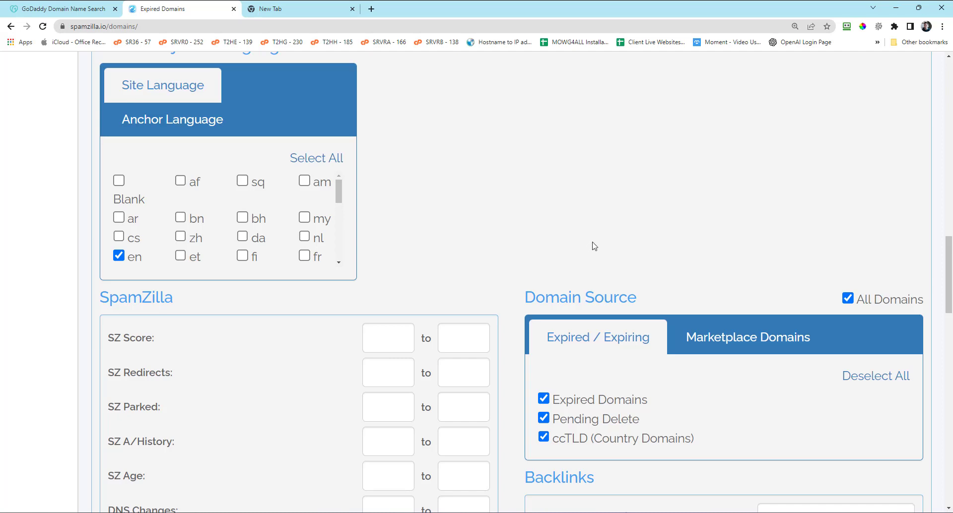
- Scroll down to the results table showing sunapartelle.com with Maj BL 1042 and RD 19
{"action": "scroll", "coordinate": [596, 208], "scroll_direction": "down", "scroll_amount": 1}
{"action": "scroll", "coordinate": [206, 229], "scroll_direction": "down", "scroll_amount": 1}
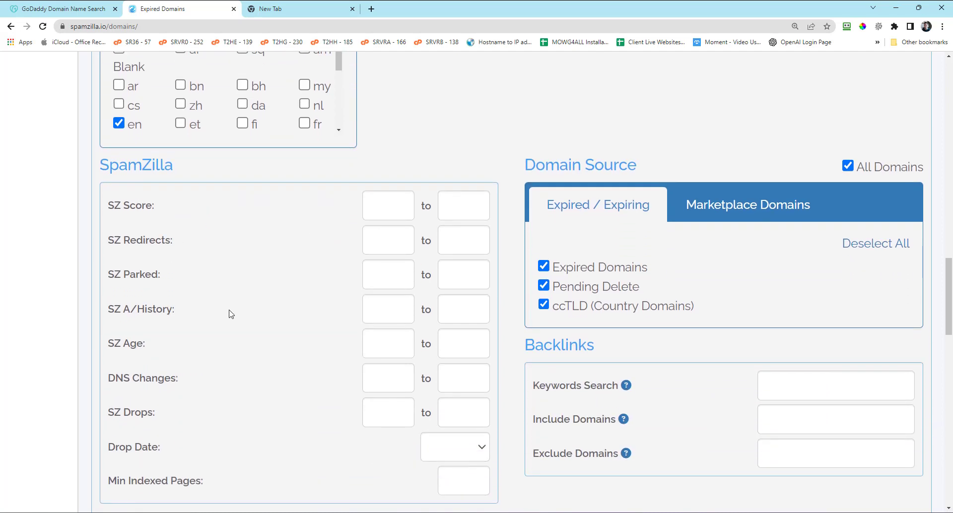
{"action": "scroll", "coordinate": [248, 326], "scroll_direction": "down", "scroll_amount": 2}
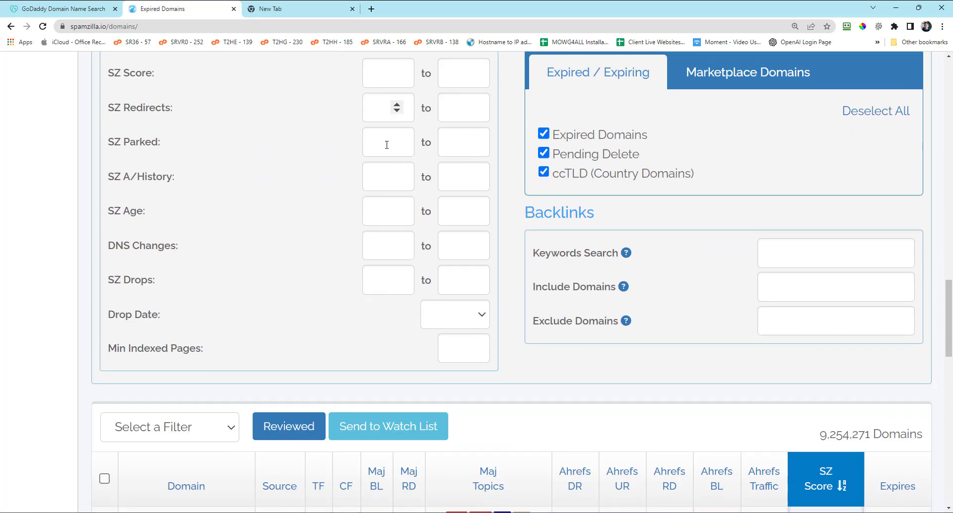
{"action": "scroll", "coordinate": [398, 244], "scroll_direction": "down", "scroll_amount": 2}
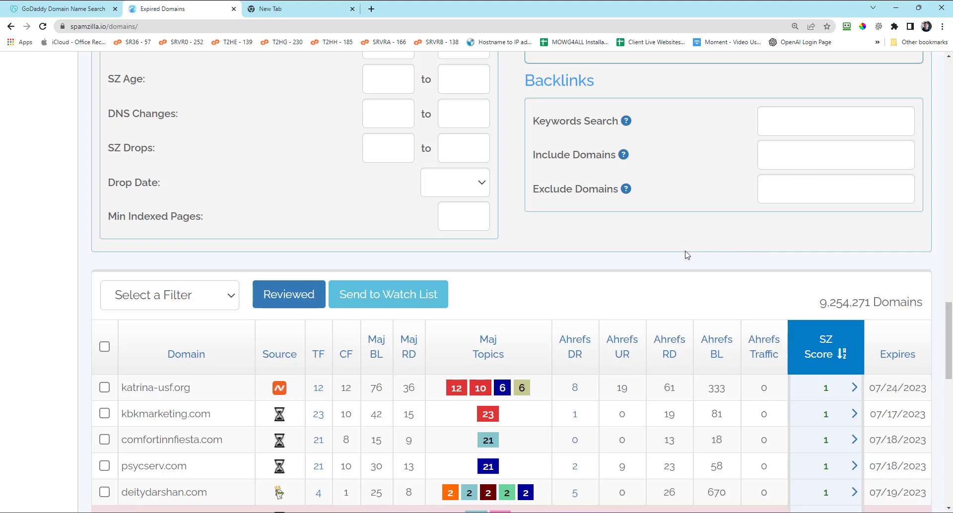
{"action": "scroll", "coordinate": [687, 255], "scroll_direction": "down", "scroll_amount": 1}
{"action": "scroll", "coordinate": [687, 256], "scroll_direction": "down", "scroll_amount": 4}
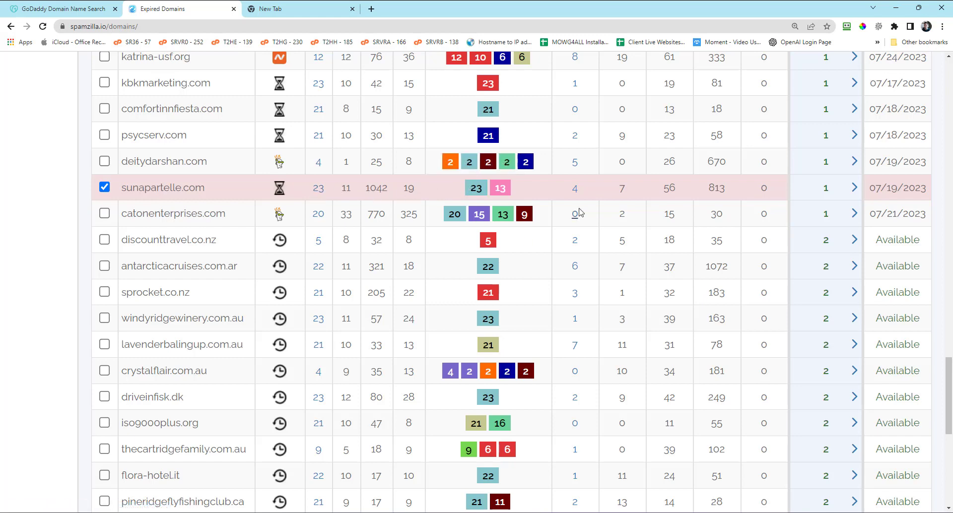
{"action": "scroll", "coordinate": [578, 193], "scroll_direction": "up", "scroll_amount": 5}
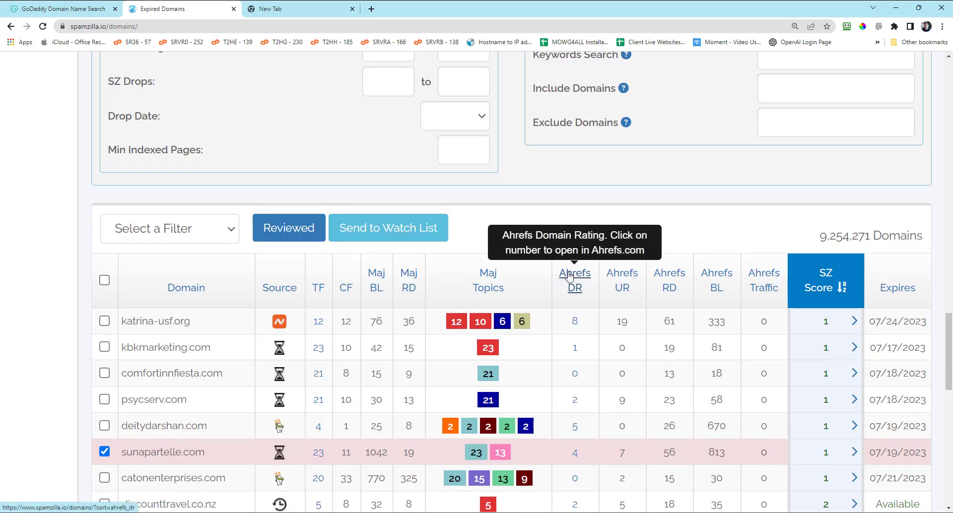
{"action": "scroll", "coordinate": [570, 277], "scroll_direction": "down", "scroll_amount": 2}
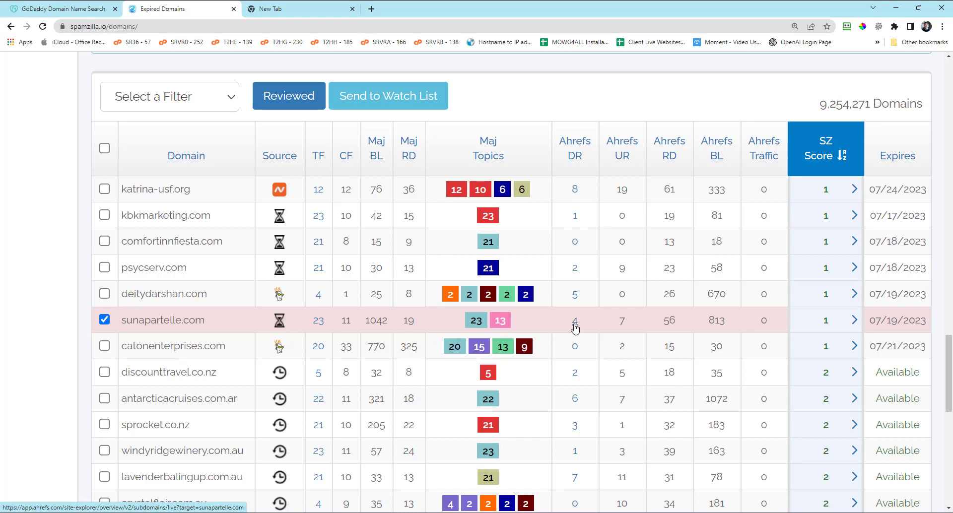
{"action": "left_click", "coordinate": [62, 9]}
{"action": "left_click_drag", "start_coordinate": [234, 126], "coordinate": [81, 125]}
{"action": "left_click", "coordinate": [81, 126]}
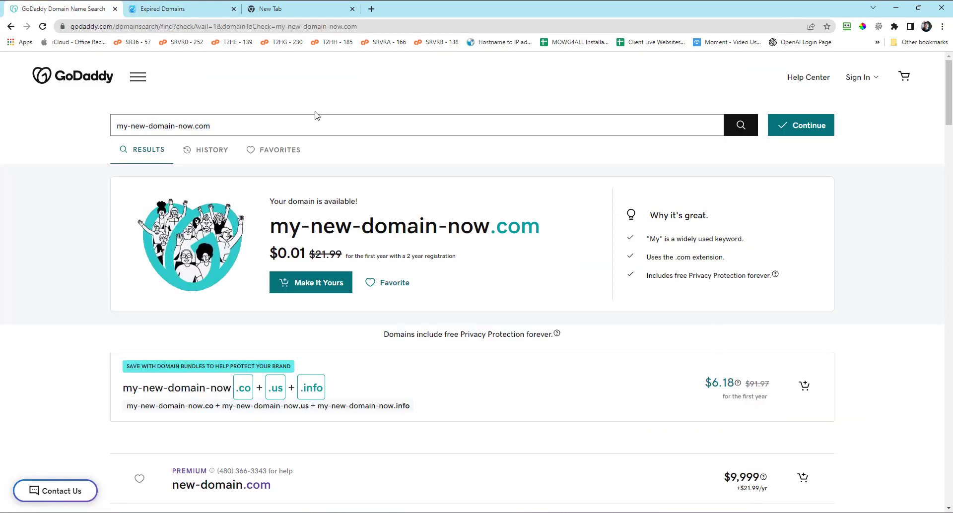
{"action": "left_click", "coordinate": [185, 11]}
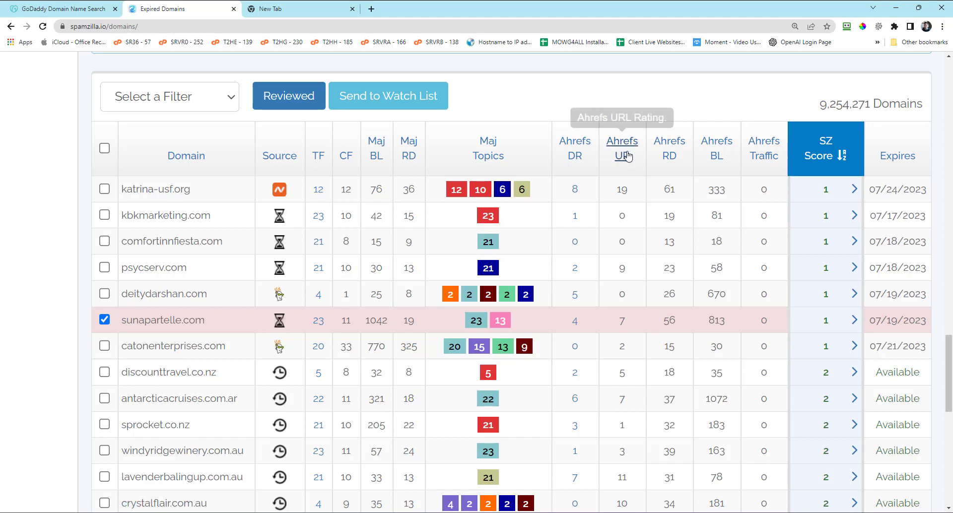
{"action": "double_click", "coordinate": [623, 322]}
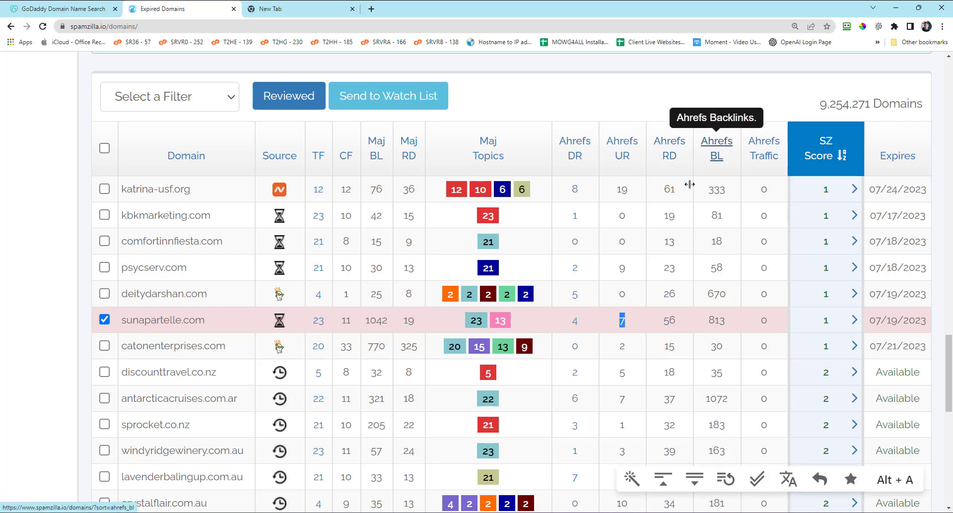
{"action": "double_click", "coordinate": [669, 321]}
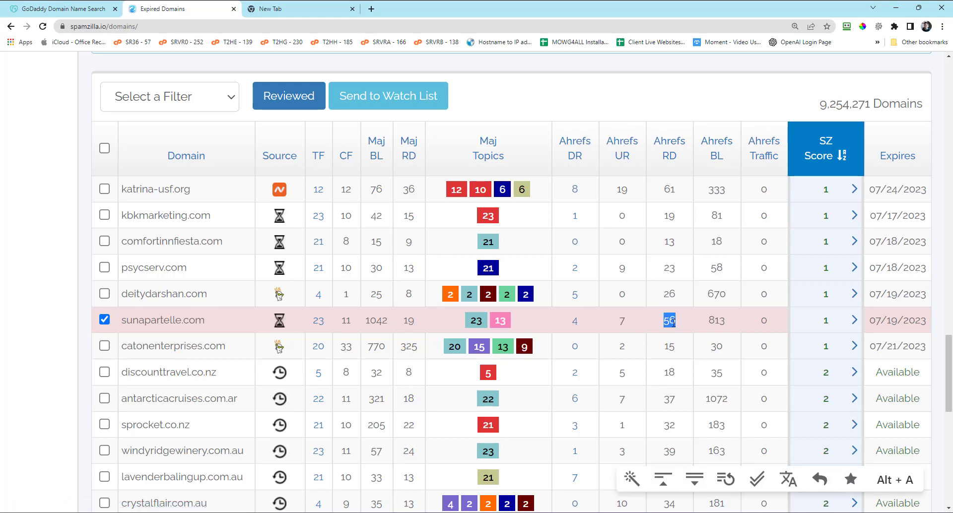
{"action": "double_click", "coordinate": [723, 320]}
{"action": "double_click", "coordinate": [670, 320]}
{"action": "double_click", "coordinate": [575, 321]}
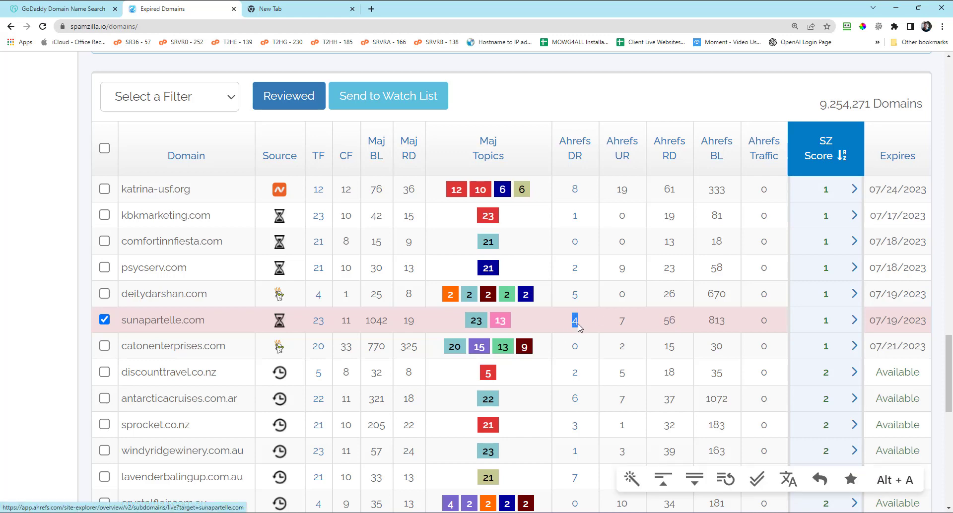
{"action": "double_click", "coordinate": [669, 321]}
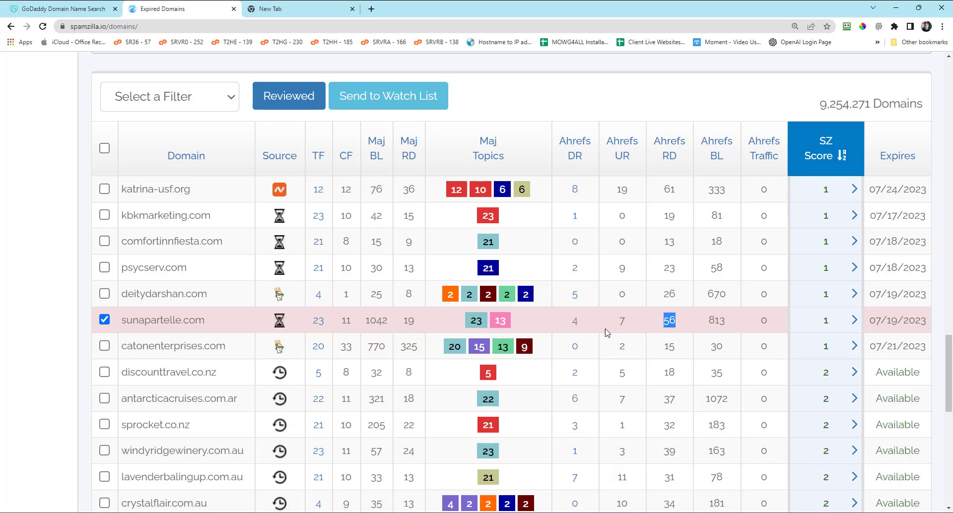
{"action": "double_click", "coordinate": [576, 321]}
{"action": "double_click", "coordinate": [666, 322]}
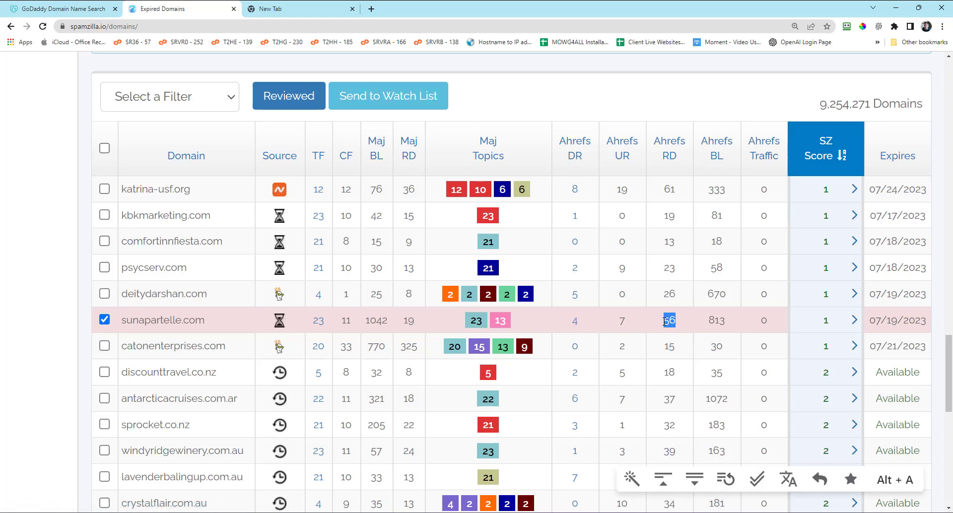
{"action": "double_click", "coordinate": [720, 323]}
{"action": "double_click", "coordinate": [670, 321]}
{"action": "scroll", "coordinate": [467, 384], "scroll_direction": "down", "scroll_amount": 3}
{"action": "scroll", "coordinate": [842, 240], "scroll_direction": "up", "scroll_amount": 1}
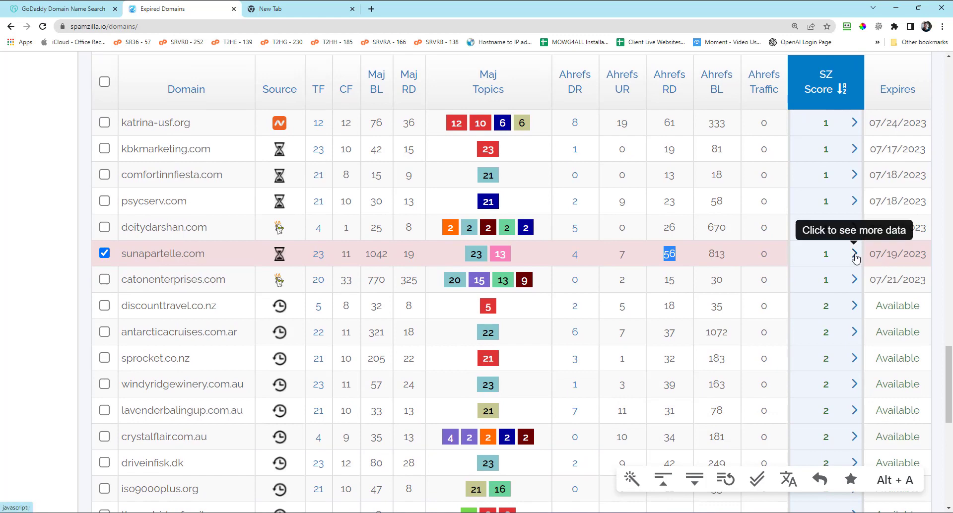
- Expand sunapartelle.com's details and note its Domain Age 20 and Active History 20
{"action": "left_click", "coordinate": [855, 254]}
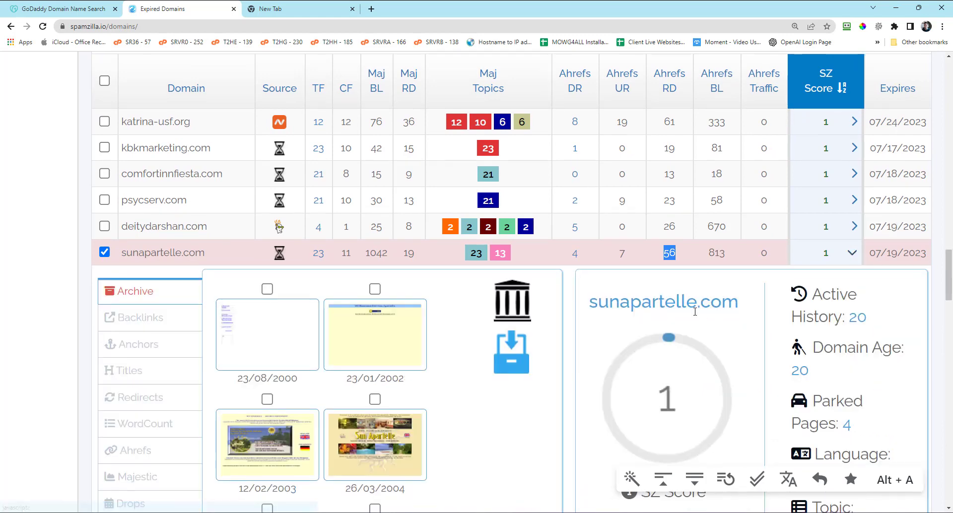
{"action": "scroll", "coordinate": [740, 287], "scroll_direction": "down", "scroll_amount": 2}
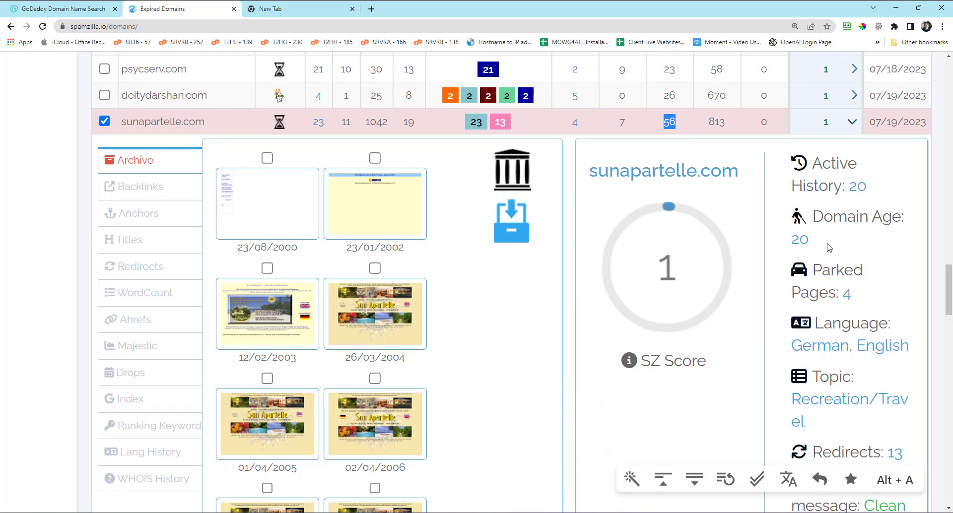
{"action": "double_click", "coordinate": [792, 242]}
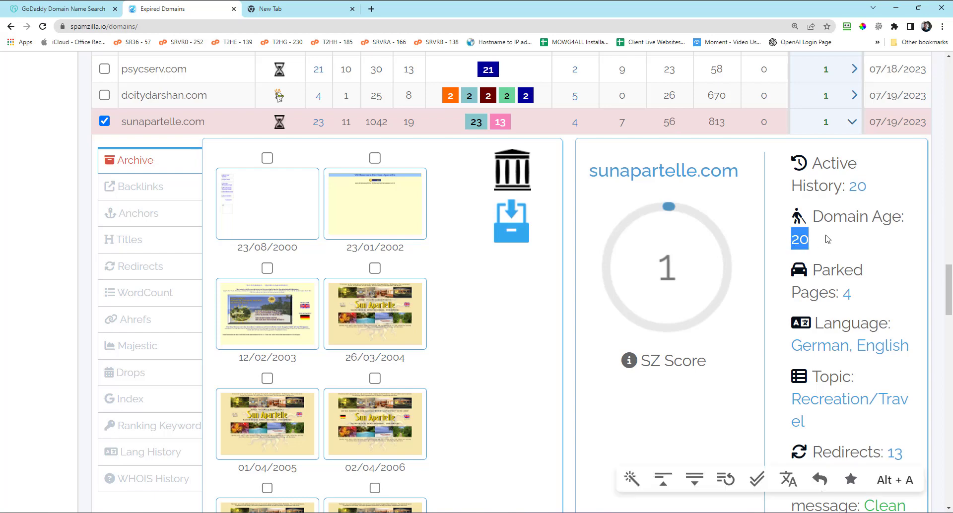
{"action": "left_click", "coordinate": [841, 243]}
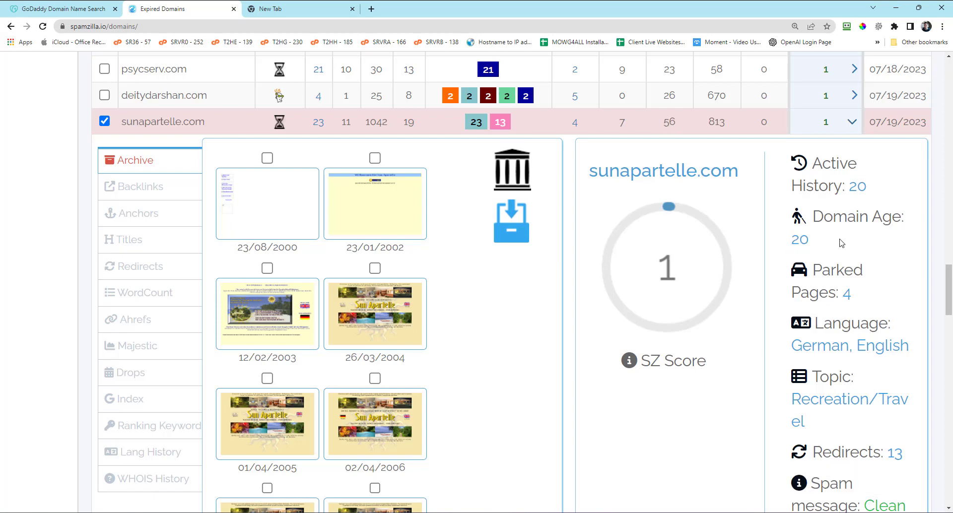
{"action": "double_click", "coordinate": [862, 187]}
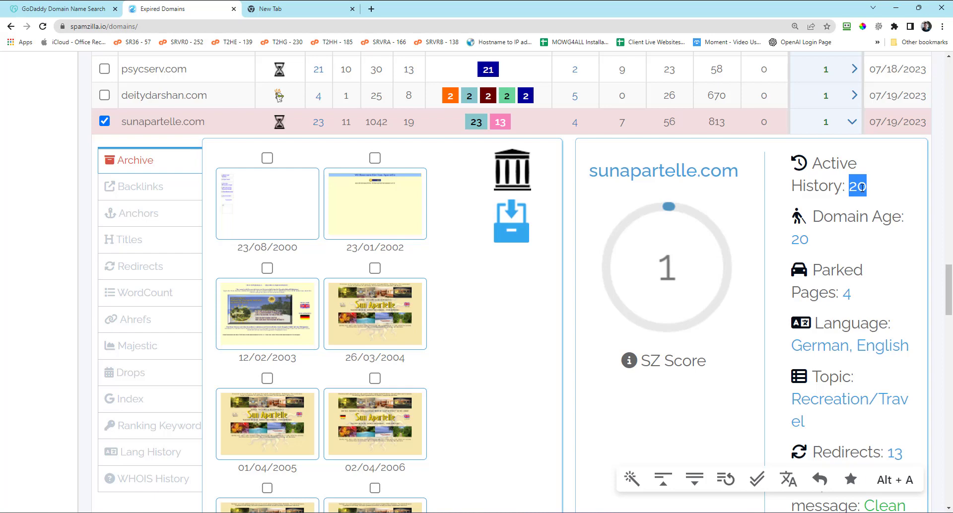
{"action": "double_click", "coordinate": [796, 240]}
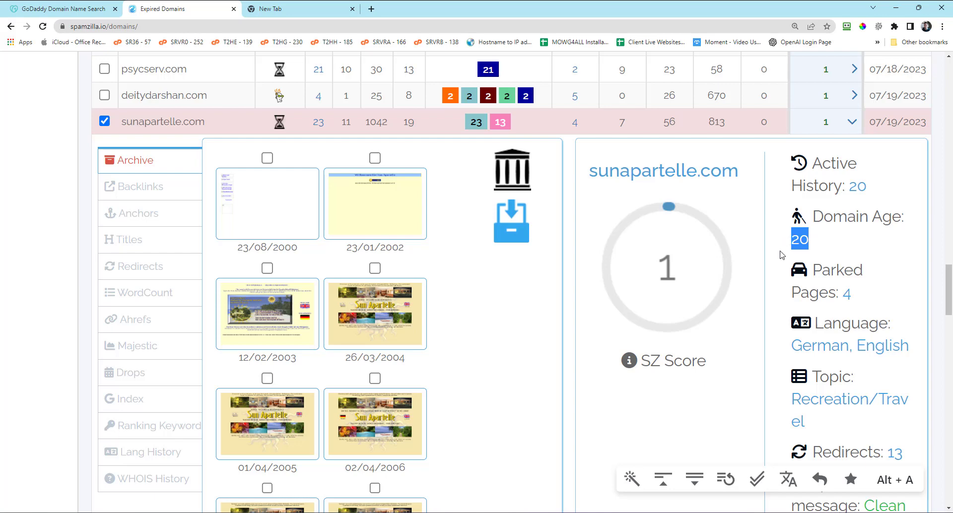
{"action": "mouse_move", "coordinate": [349, 415]}
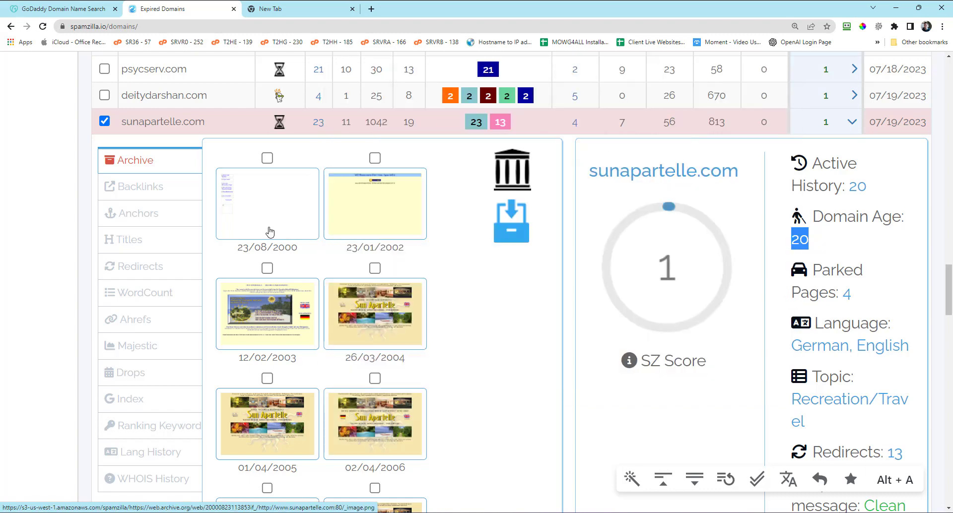
{"action": "mouse_move", "coordinate": [269, 234]}
{"action": "scroll", "coordinate": [270, 236], "scroll_direction": "up", "scroll_amount": 3}
{"action": "scroll", "coordinate": [472, 378], "scroll_direction": "down", "scroll_amount": 10}
{"action": "scroll", "coordinate": [511, 393], "scroll_direction": "down", "scroll_amount": 7}
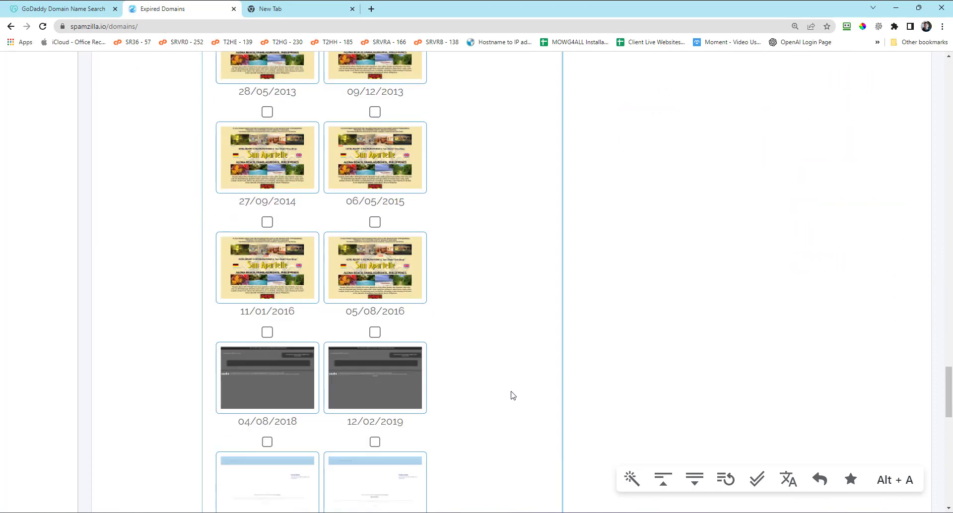
{"action": "scroll", "coordinate": [512, 394], "scroll_direction": "up", "scroll_amount": 16}
{"action": "scroll", "coordinate": [513, 396], "scroll_direction": "down", "scroll_amount": 19}
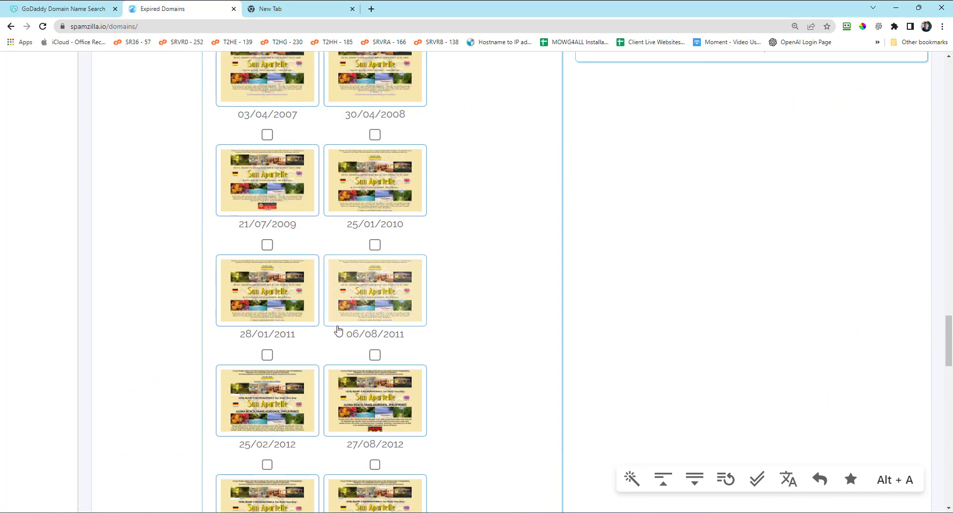
{"action": "scroll", "coordinate": [473, 333], "scroll_direction": "down", "scroll_amount": 4}
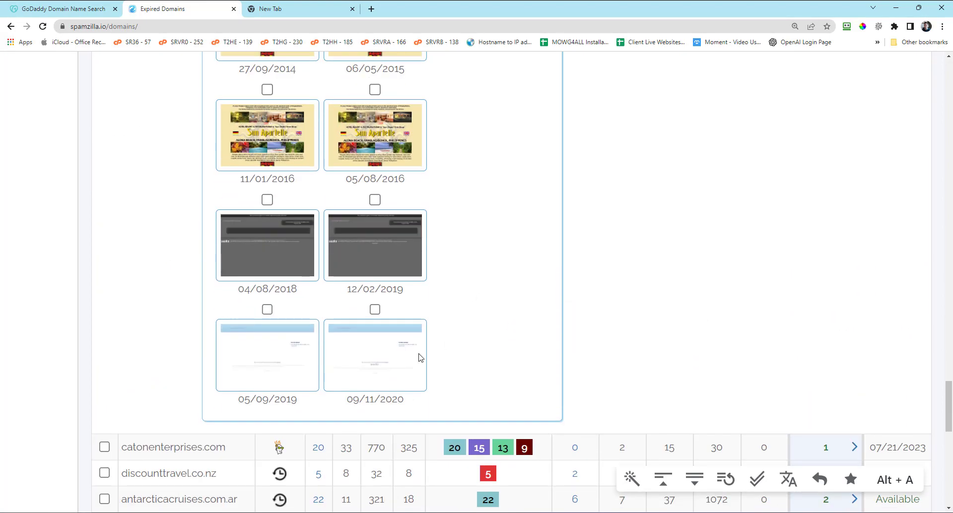
{"action": "scroll", "coordinate": [488, 288], "scroll_direction": "up", "scroll_amount": 8}
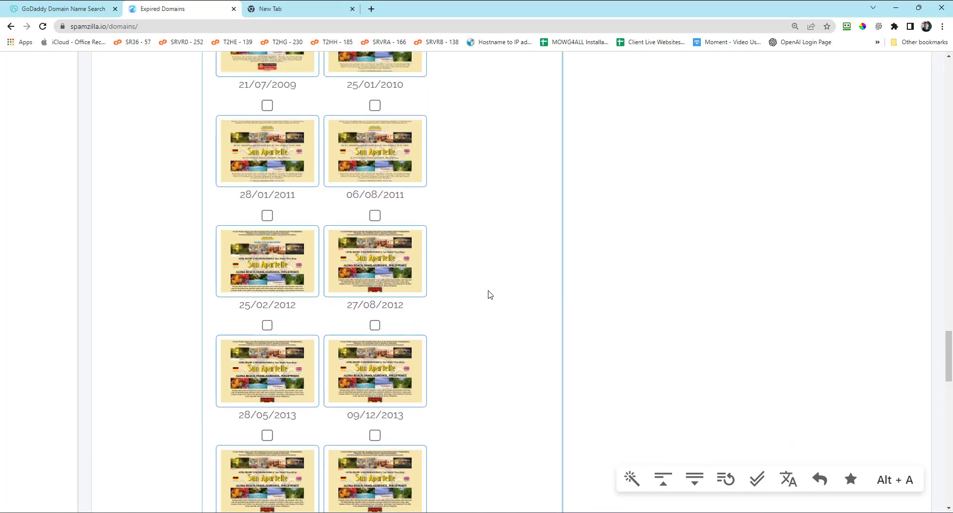
{"action": "scroll", "coordinate": [494, 298], "scroll_direction": "down", "scroll_amount": 7}
{"action": "mouse_move", "coordinate": [360, 383]}
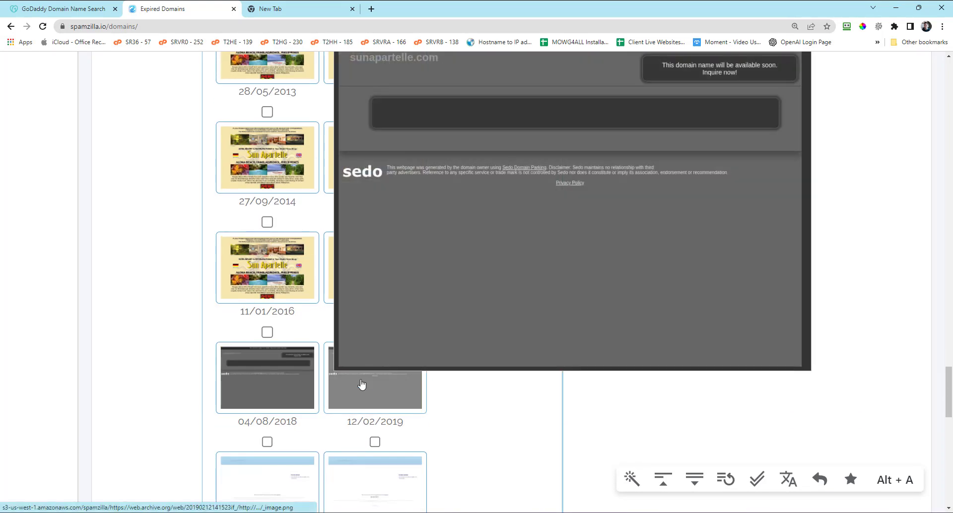
{"action": "scroll", "coordinate": [362, 385], "scroll_direction": "up", "scroll_amount": 1}
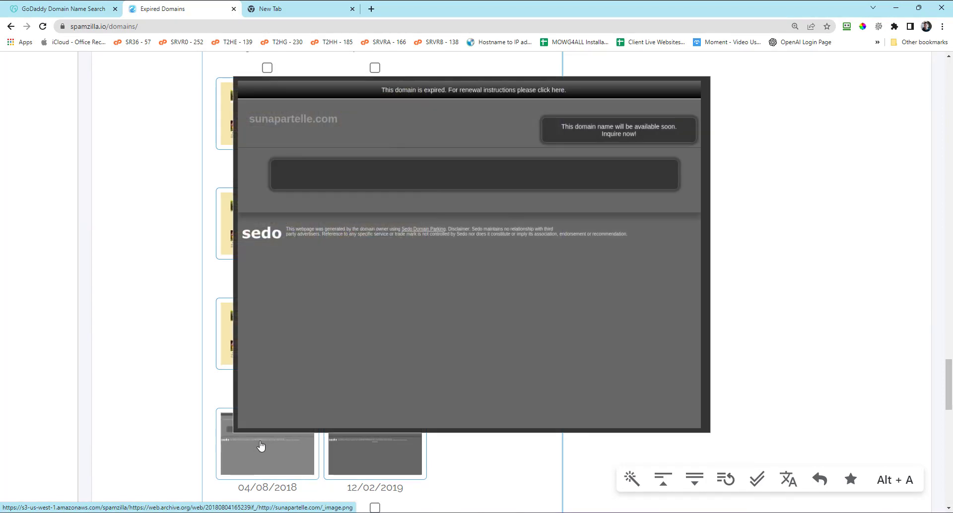
{"action": "scroll", "coordinate": [173, 367], "scroll_direction": "down", "scroll_amount": 2}
{"action": "scroll", "coordinate": [294, 315], "scroll_direction": "down", "scroll_amount": 2}
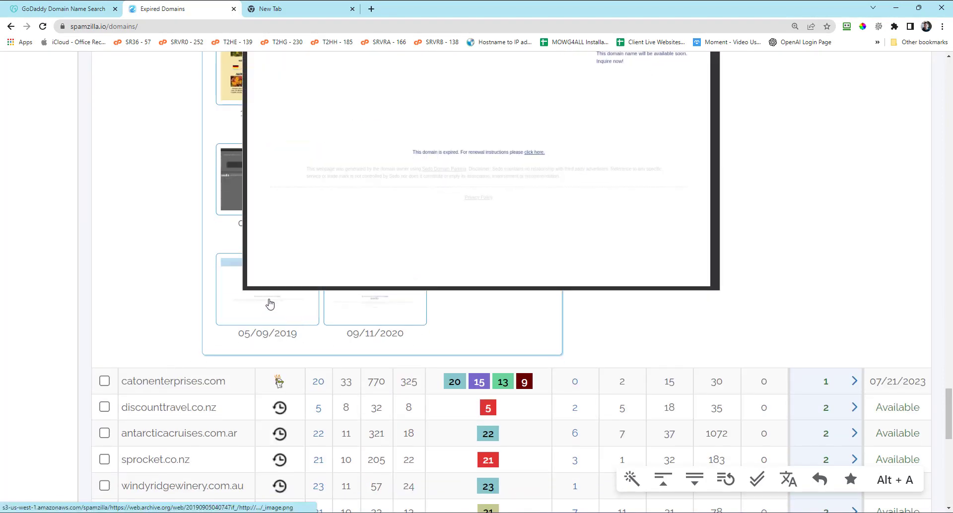
{"action": "scroll", "coordinate": [266, 314], "scroll_direction": "up", "scroll_amount": 1}
{"action": "mouse_move", "coordinate": [267, 365]}
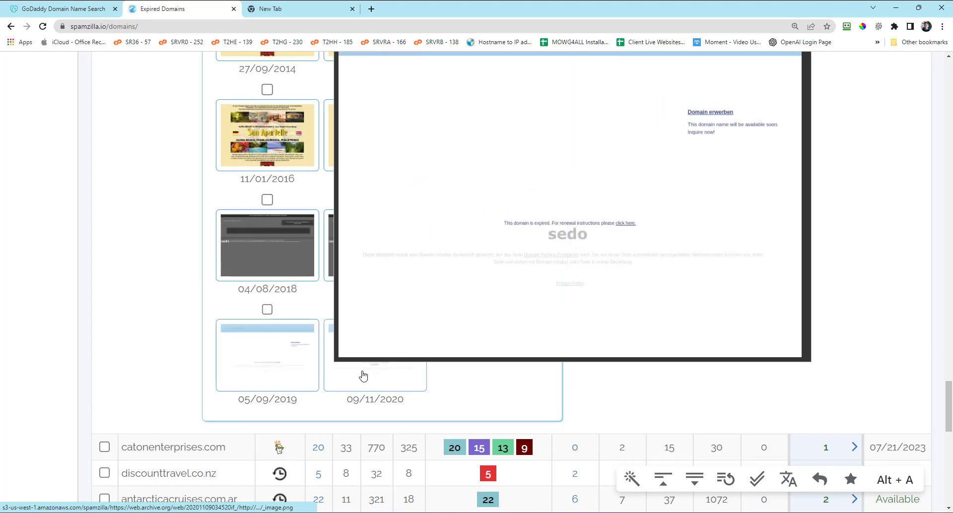
{"action": "scroll", "coordinate": [520, 375], "scroll_direction": "up", "scroll_amount": 2}
{"action": "scroll", "coordinate": [521, 375], "scroll_direction": "up", "scroll_amount": 3}
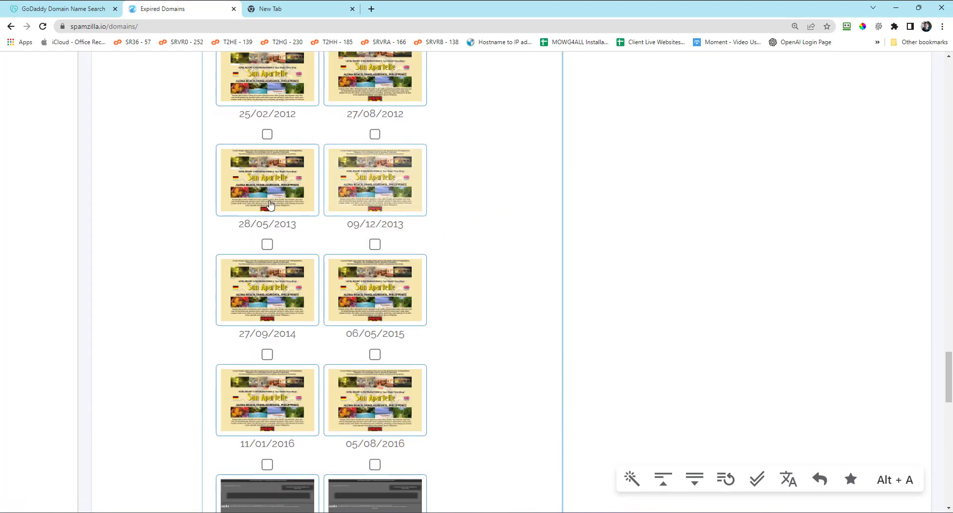
{"action": "mouse_move", "coordinate": [328, 185]}
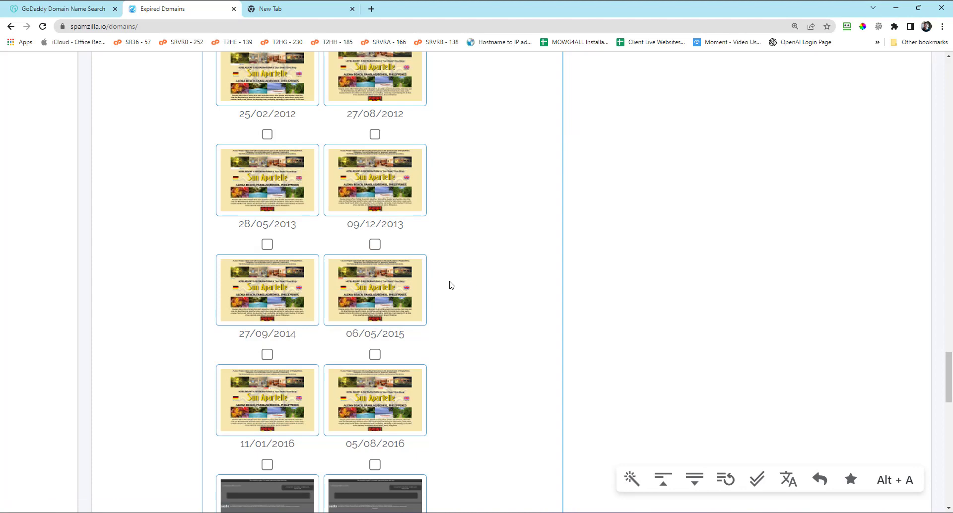
{"action": "mouse_move", "coordinate": [267, 294]}
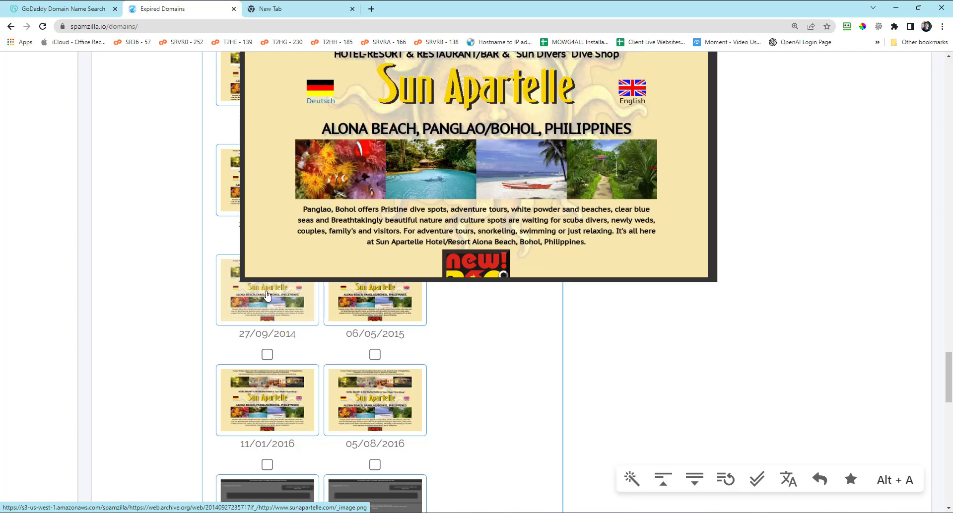
{"action": "scroll", "coordinate": [508, 324], "scroll_direction": "up", "scroll_amount": 5}
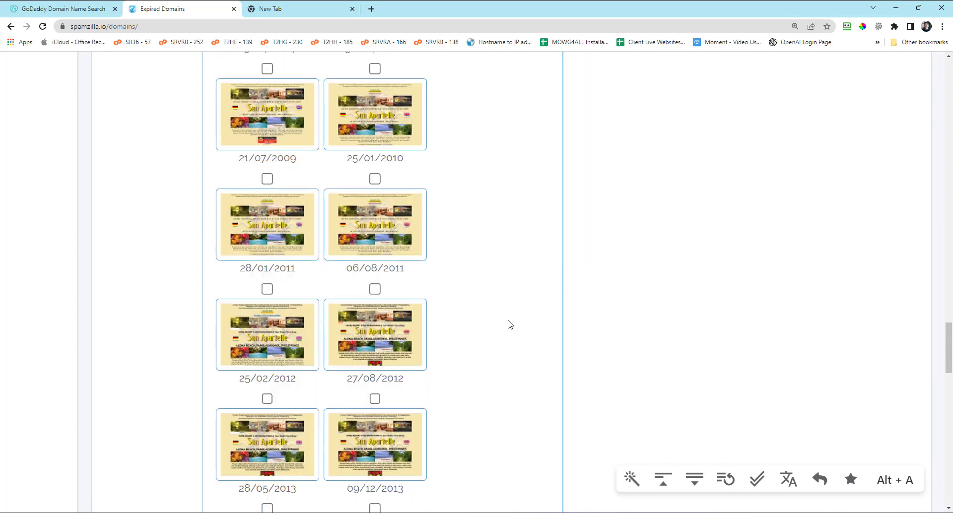
{"action": "scroll", "coordinate": [510, 325], "scroll_direction": "up", "scroll_amount": 3}
{"action": "scroll", "coordinate": [510, 324], "scroll_direction": "up", "scroll_amount": 6}
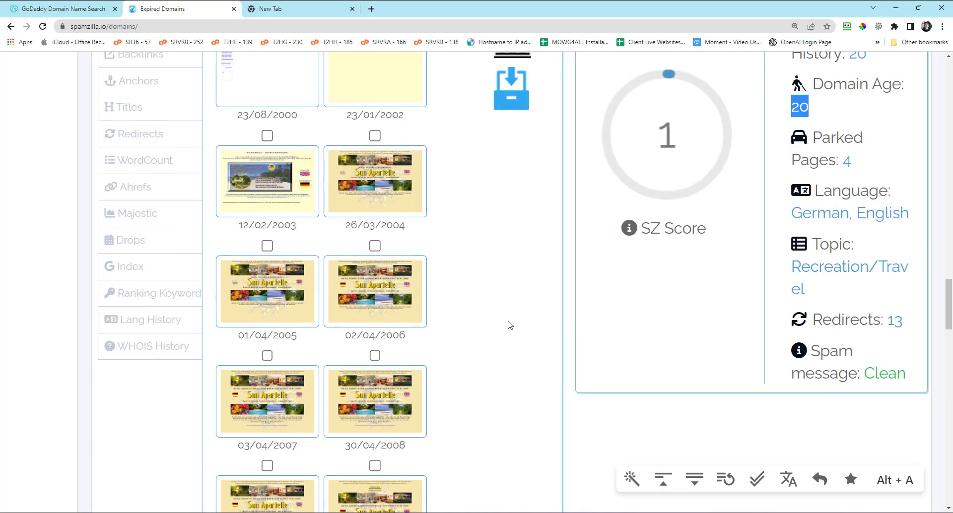
{"action": "left_click", "coordinate": [668, 325]}
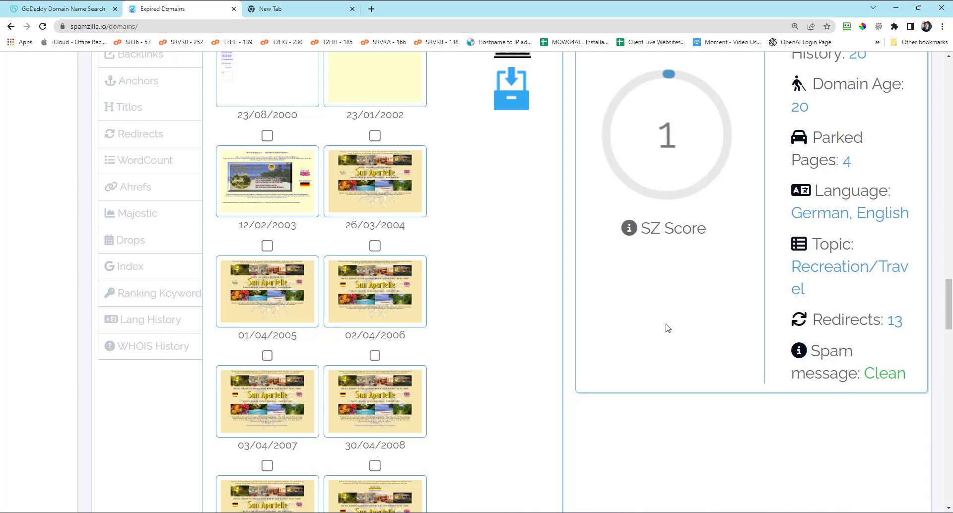
{"action": "mouse_move", "coordinate": [359, 304]}
{"action": "scroll", "coordinate": [466, 324], "scroll_direction": "up", "scroll_amount": 1}
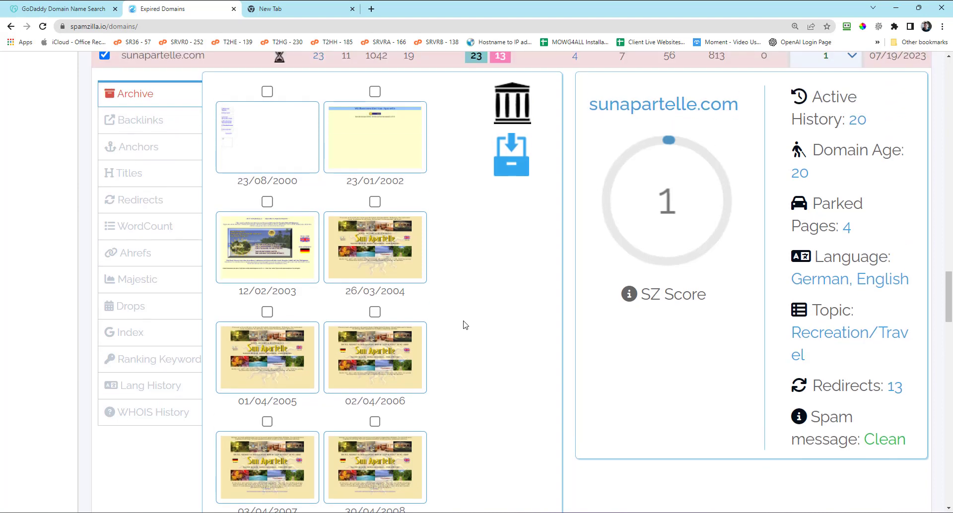
{"action": "scroll", "coordinate": [466, 325], "scroll_direction": "up", "scroll_amount": 2}
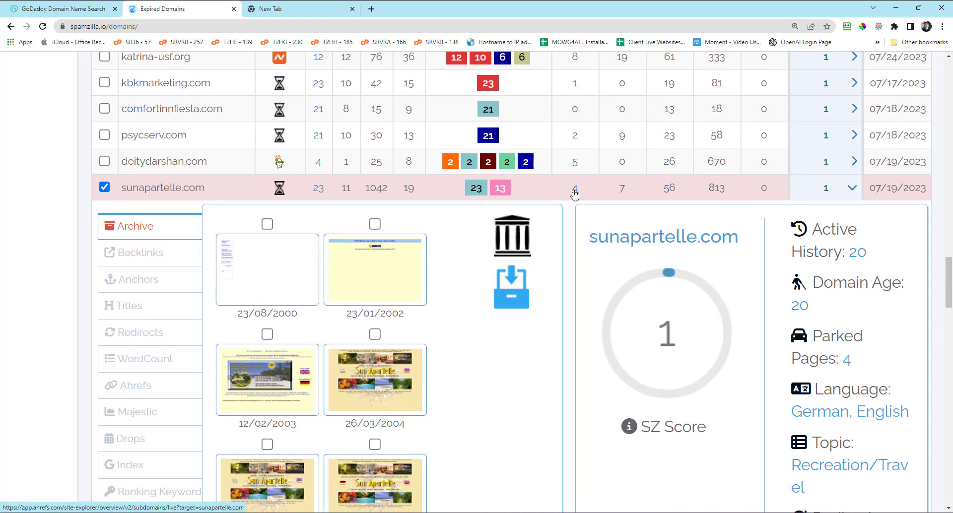
{"action": "scroll", "coordinate": [709, 356], "scroll_direction": "down", "scroll_amount": 5}
{"action": "scroll", "coordinate": [711, 355], "scroll_direction": "up", "scroll_amount": 2}
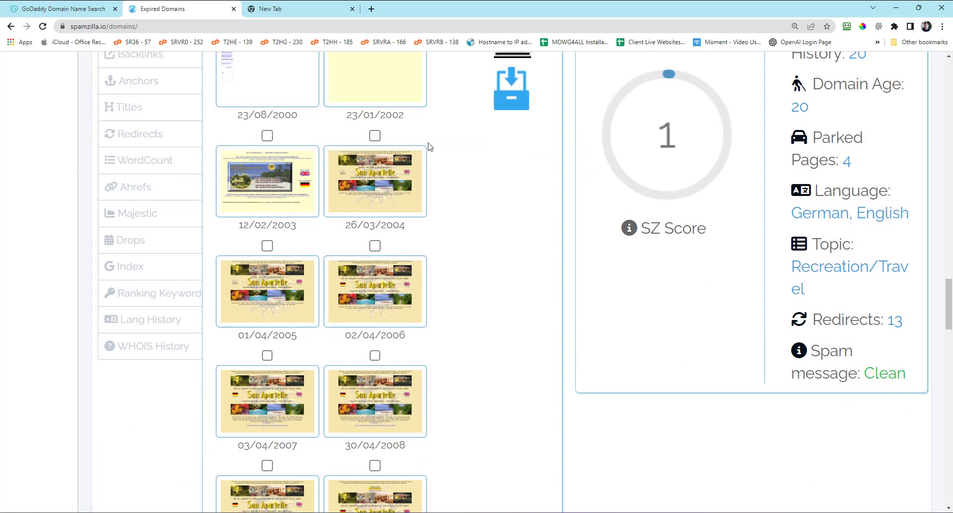
{"action": "scroll", "coordinate": [466, 240], "scroll_direction": "up", "scroll_amount": 2}
{"action": "scroll", "coordinate": [434, 241], "scroll_direction": "down", "scroll_amount": 2}
{"action": "scroll", "coordinate": [406, 225], "scroll_direction": "down", "scroll_amount": 6}
{"action": "scroll", "coordinate": [405, 266], "scroll_direction": "down", "scroll_amount": 2}
{"action": "scroll", "coordinate": [442, 269], "scroll_direction": "down", "scroll_amount": 10}
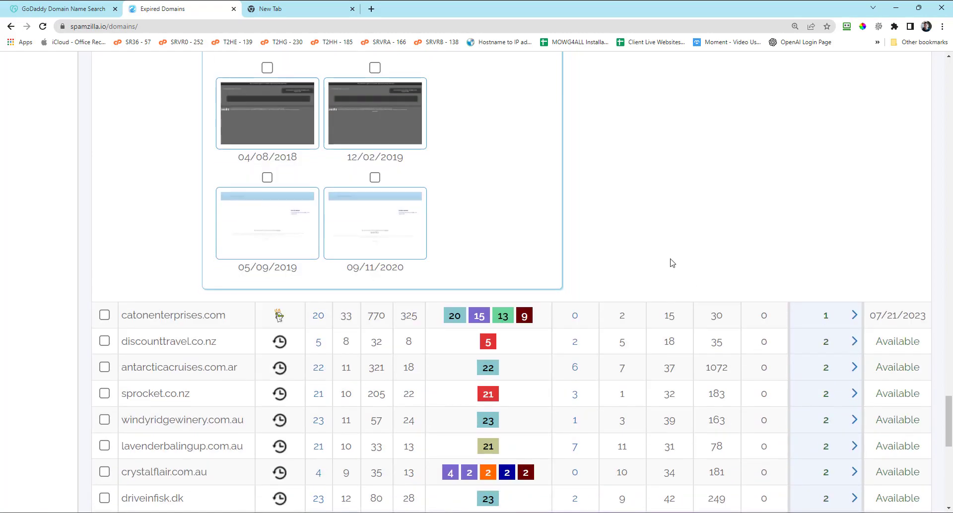
{"action": "scroll", "coordinate": [676, 270], "scroll_direction": "up", "scroll_amount": 16}
{"action": "scroll", "coordinate": [681, 277], "scroll_direction": "up", "scroll_amount": 5}
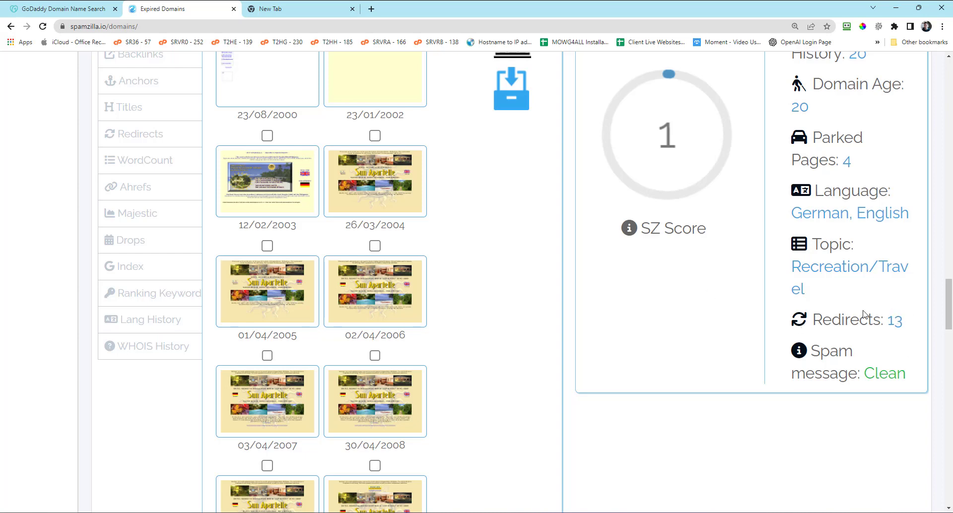
{"action": "scroll", "coordinate": [812, 395], "scroll_direction": "up", "scroll_amount": 1}
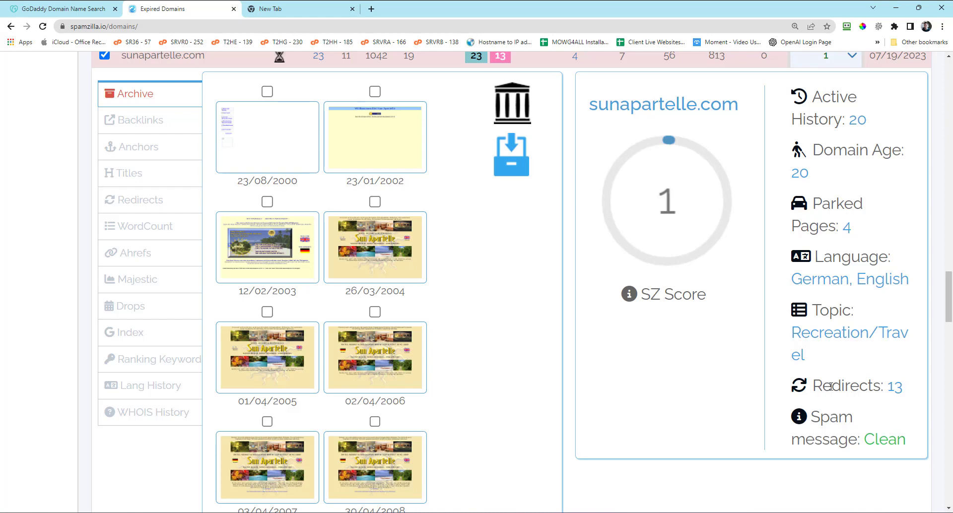
{"action": "scroll", "coordinate": [834, 386], "scroll_direction": "down", "scroll_amount": 1}
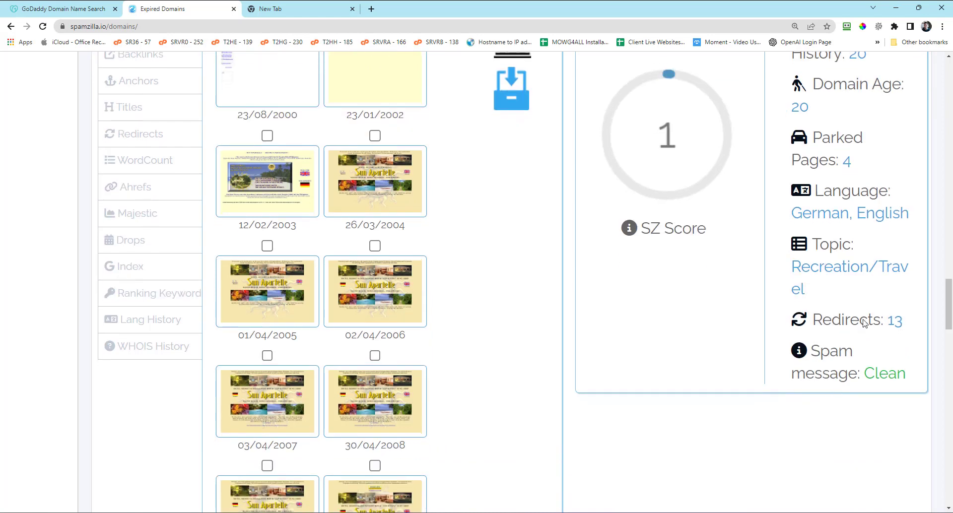
{"action": "scroll", "coordinate": [888, 241], "scroll_direction": "up", "scroll_amount": 3}
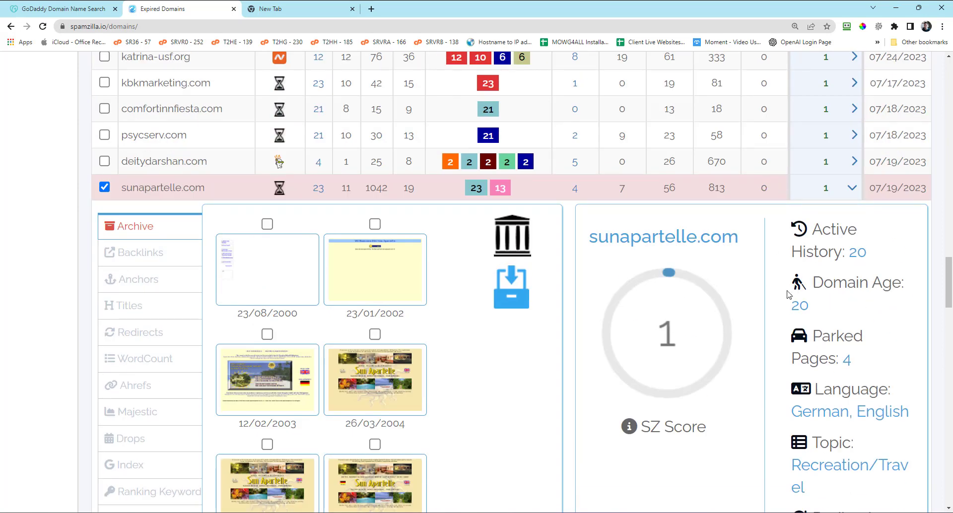
{"action": "scroll", "coordinate": [512, 414], "scroll_direction": "down", "scroll_amount": 2}
{"action": "scroll", "coordinate": [511, 413], "scroll_direction": "down", "scroll_amount": 12}
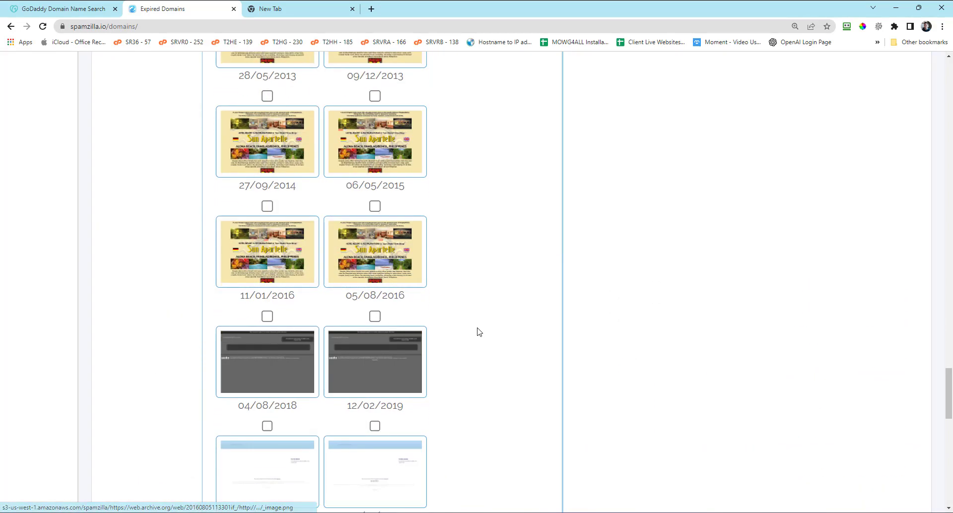
{"action": "scroll", "coordinate": [516, 319], "scroll_direction": "down", "scroll_amount": 4}
{"action": "scroll", "coordinate": [516, 316], "scroll_direction": "up", "scroll_amount": 2}
{"action": "mouse_move", "coordinate": [356, 200]}
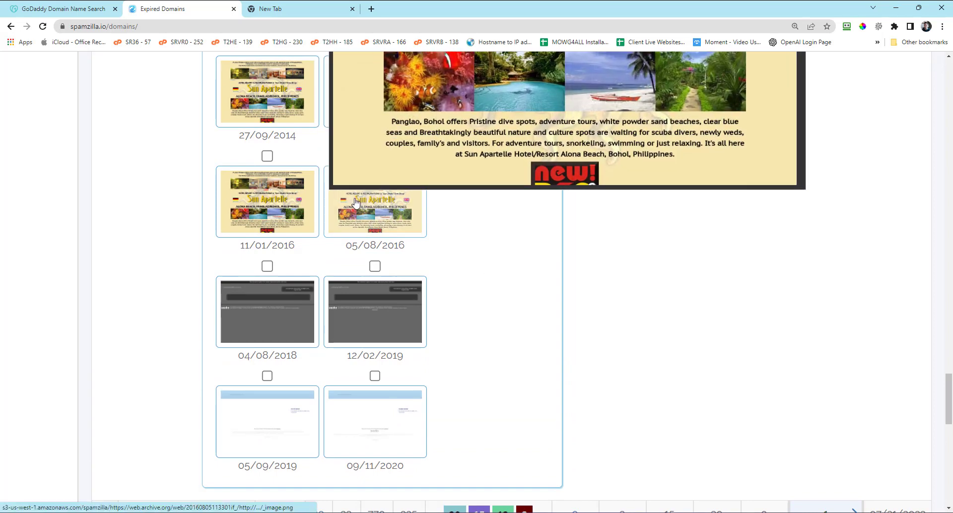
{"action": "mouse_move", "coordinate": [372, 434]}
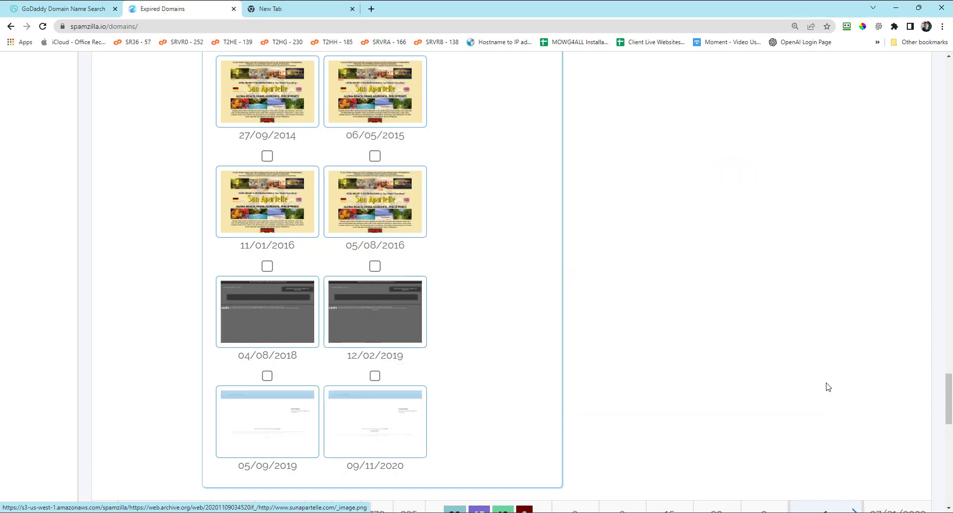
{"action": "mouse_move", "coordinate": [245, 353]}
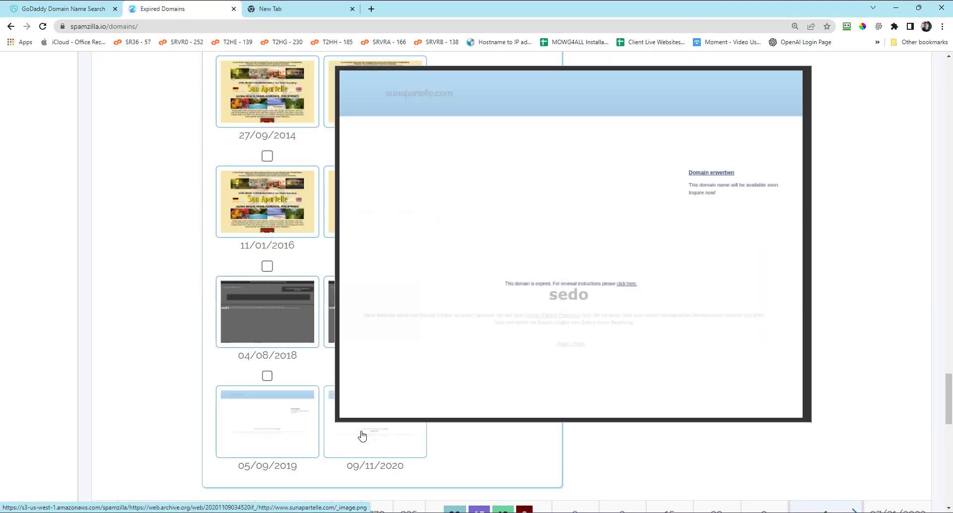
{"action": "scroll", "coordinate": [780, 405], "scroll_direction": "up", "scroll_amount": 4}
{"action": "scroll", "coordinate": [780, 405], "scroll_direction": "up", "scroll_amount": 12}
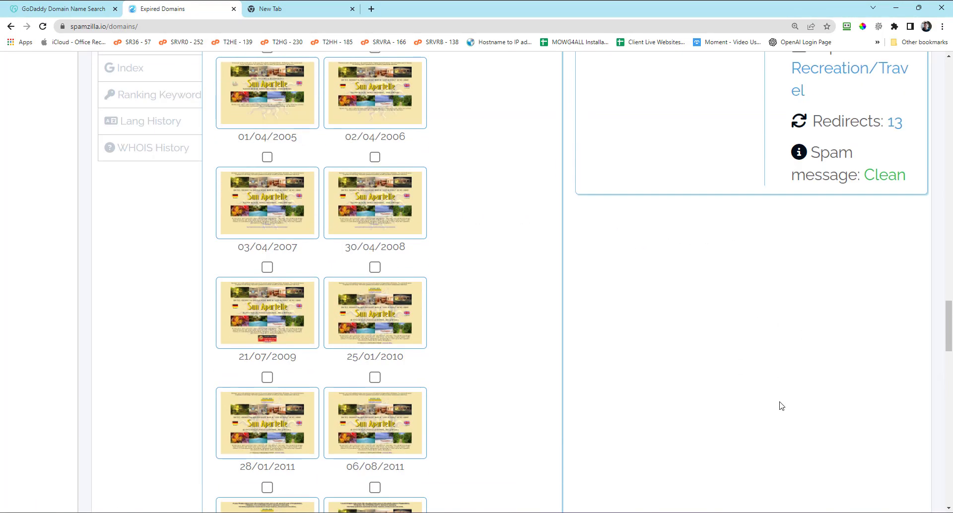
{"action": "left_click_drag", "start_coordinate": [909, 316], "coordinate": [810, 284]}
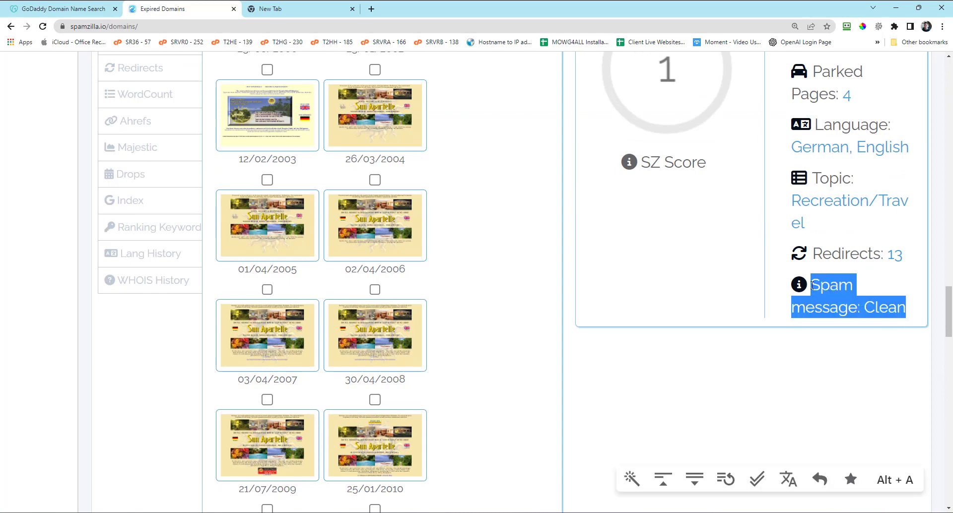
{"action": "left_click", "coordinate": [785, 353]}
{"action": "left_click_drag", "start_coordinate": [814, 285], "coordinate": [856, 307]}
- Highlight sunapartelle.com's Ahrefs RD 56 and BL 813 values in the table
{"action": "scroll", "coordinate": [678, 359], "scroll_direction": "up", "scroll_amount": 9}
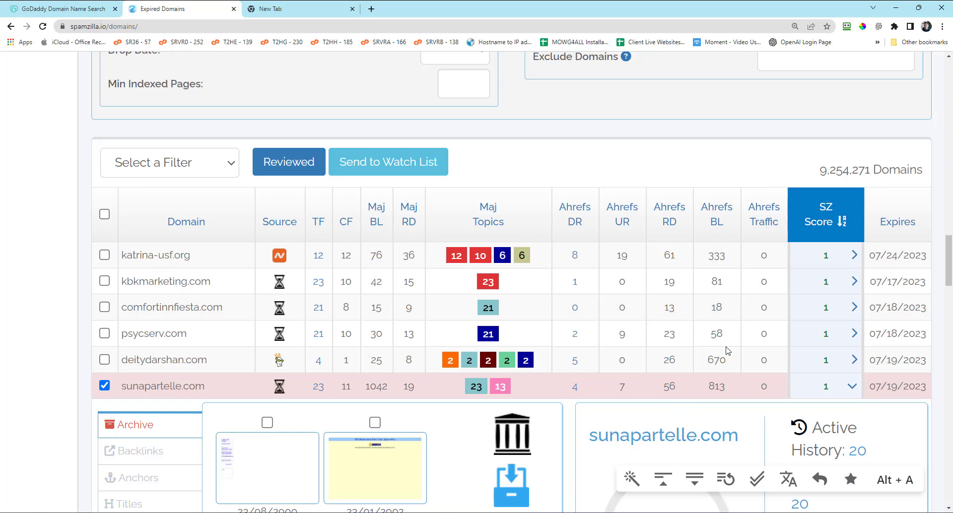
{"action": "double_click", "coordinate": [668, 387]}
{"action": "double_click", "coordinate": [717, 386]}
{"action": "double_click", "coordinate": [670, 387]}
{"action": "double_click", "coordinate": [716, 386]}
{"action": "left_click", "coordinate": [615, 172]}
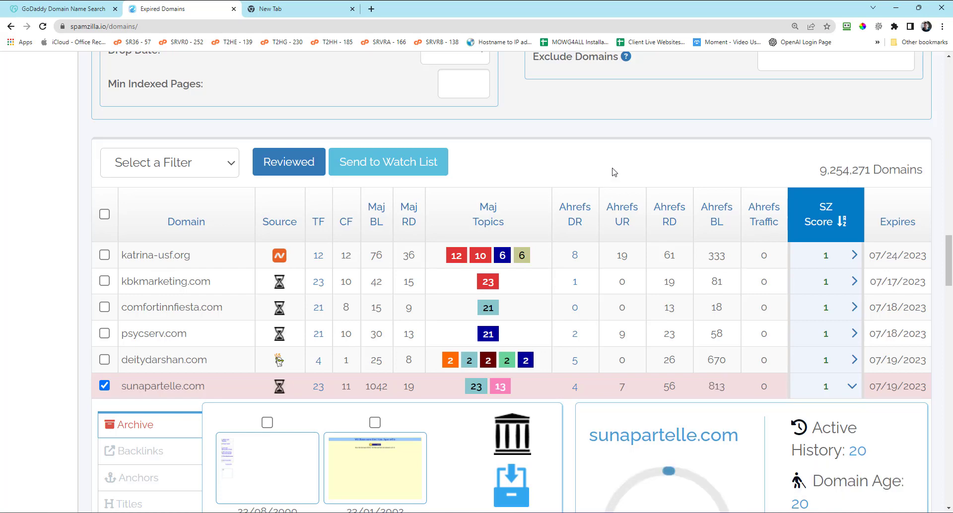
- Search the web for 'incellderm' and open the Incellderm Botalab official store
{"action": "left_click", "coordinate": [291, 10]}
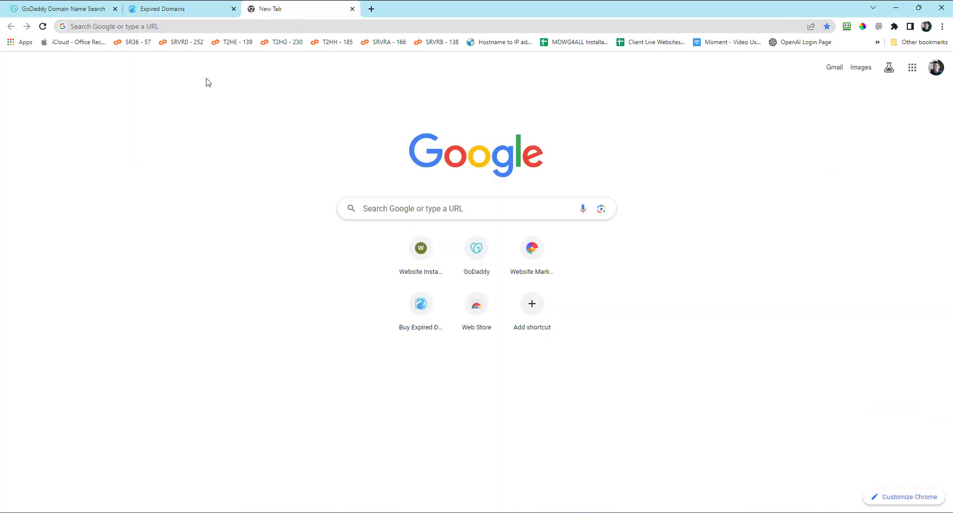
{"action": "left_click", "coordinate": [201, 28]}
{"action": "type", "text": "incellderm"}
{"action": "key", "text": "Return"}
{"action": "scroll", "coordinate": [318, 331], "scroll_direction": "down", "scroll_amount": 2}
{"action": "scroll", "coordinate": [317, 331], "scroll_direction": "down", "scroll_amount": 1}
{"action": "scroll", "coordinate": [348, 343], "scroll_direction": "down", "scroll_amount": 3}
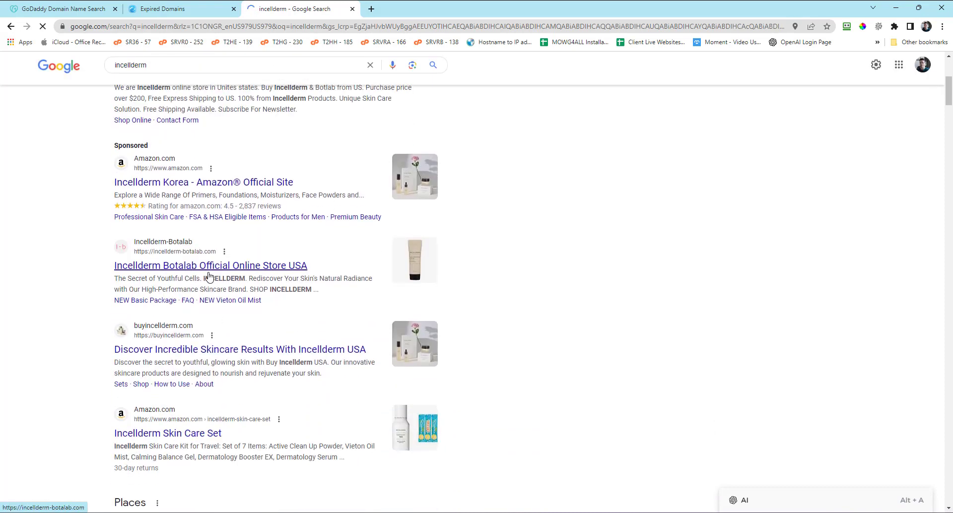
{"action": "left_click", "coordinate": [229, 267]}
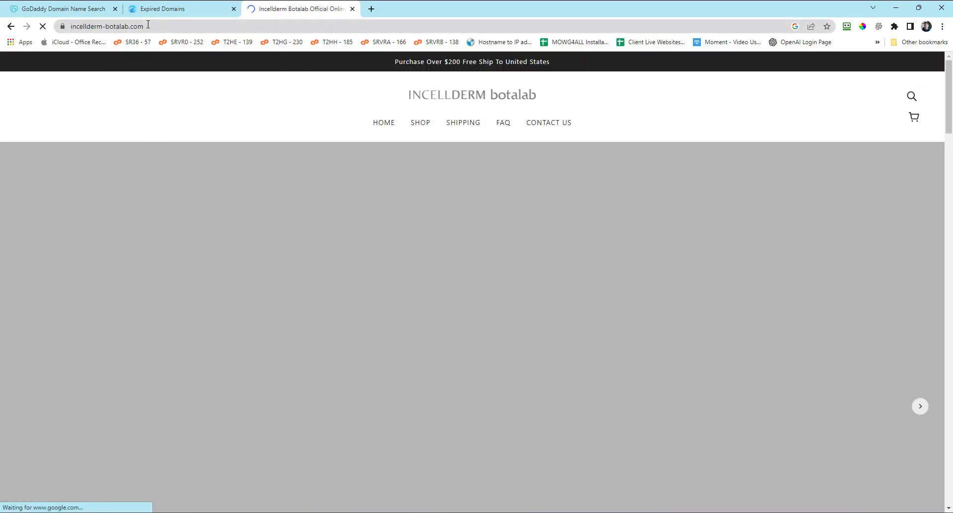
- Copy the store's web address and open a new browser tab
{"action": "key", "text": "ctrl+l"}
{"action": "key", "text": "ctrl+c"}
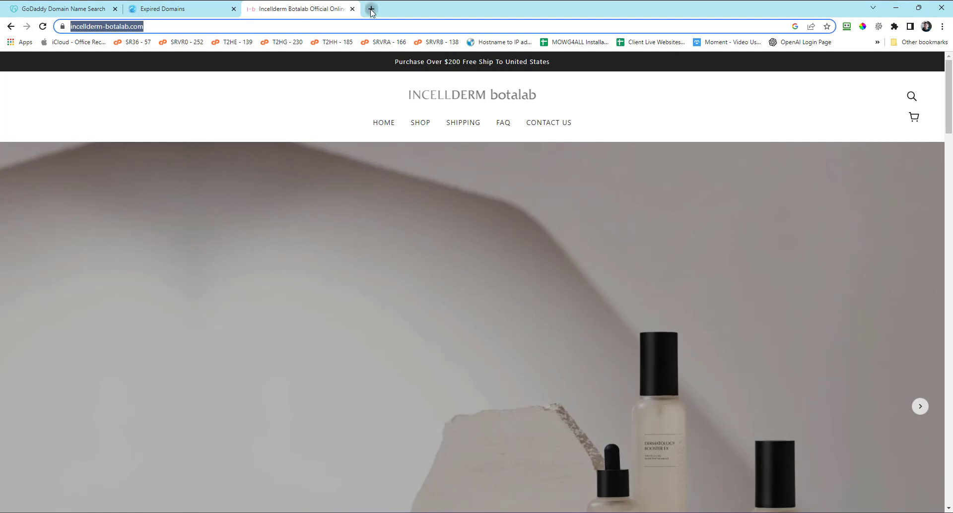
{"action": "left_click", "coordinate": [369, 8]}
{"action": "left_click", "coordinate": [350, 29]}
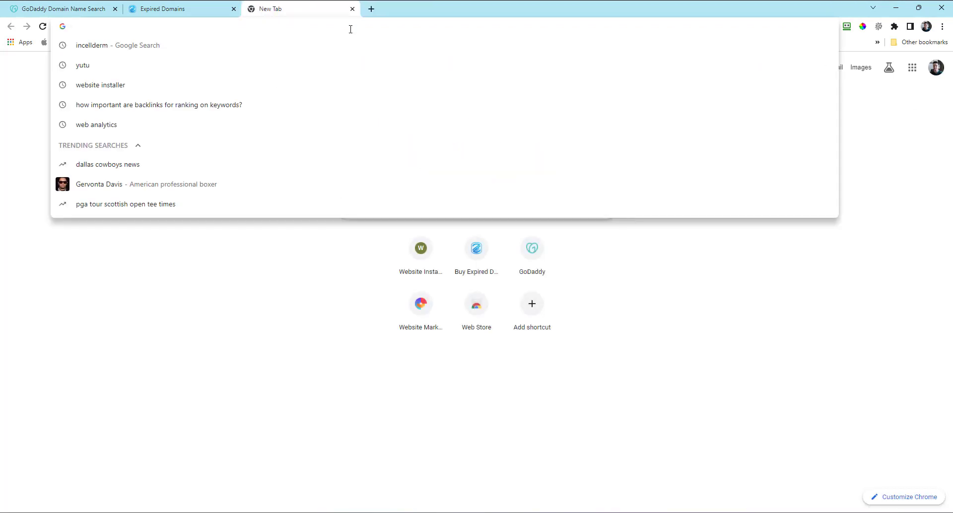
- Open Ahrefs' backlink checker and check the pasted incellderm-botalab.com address
{"action": "type", "text": "ahrefs.com/backlink-checker"}
{"action": "key", "text": "Return"}
{"action": "left_click", "coordinate": [328, 277]}
{"action": "key", "text": "ctrl+v"}
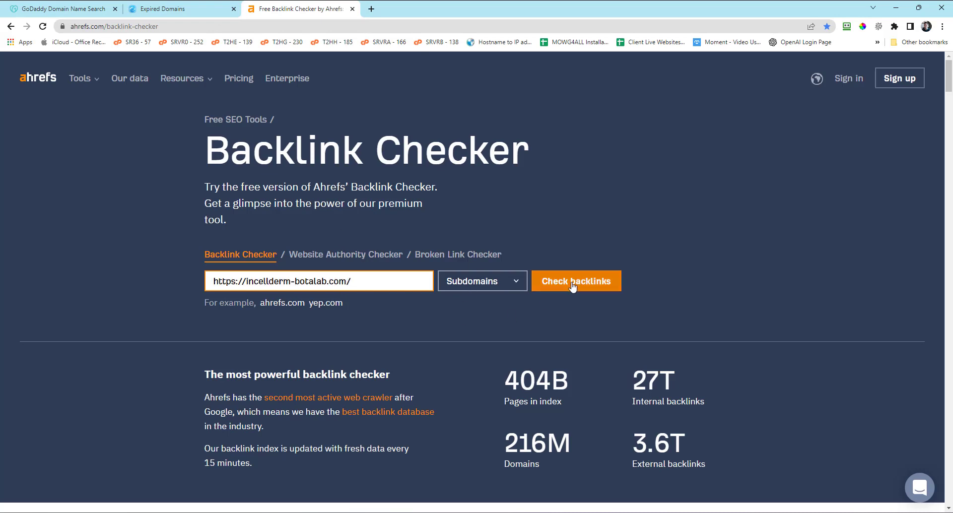
{"action": "left_click", "coordinate": [576, 281]}
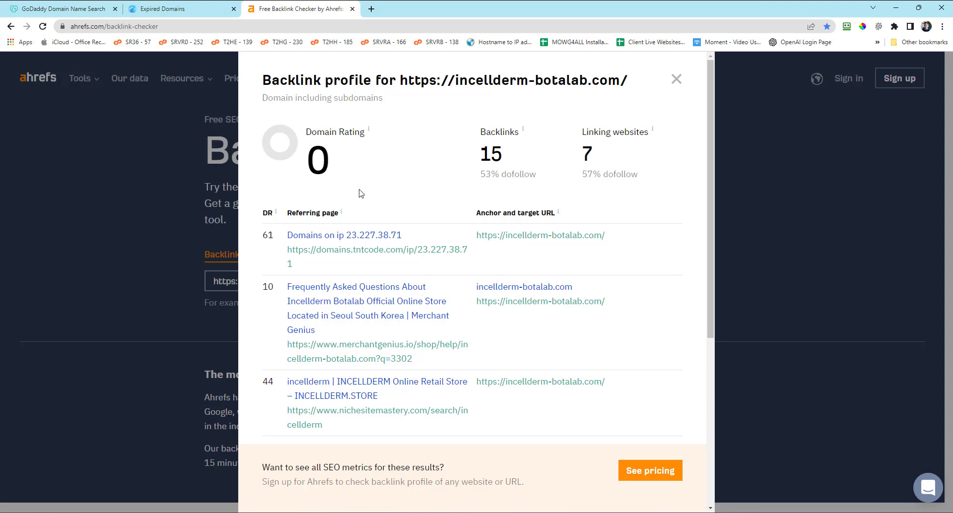
- Review the results: Domain Rating 0 and the referring pages, the last at DR 54
{"action": "scroll", "coordinate": [378, 144], "scroll_direction": "down", "scroll_amount": 5}
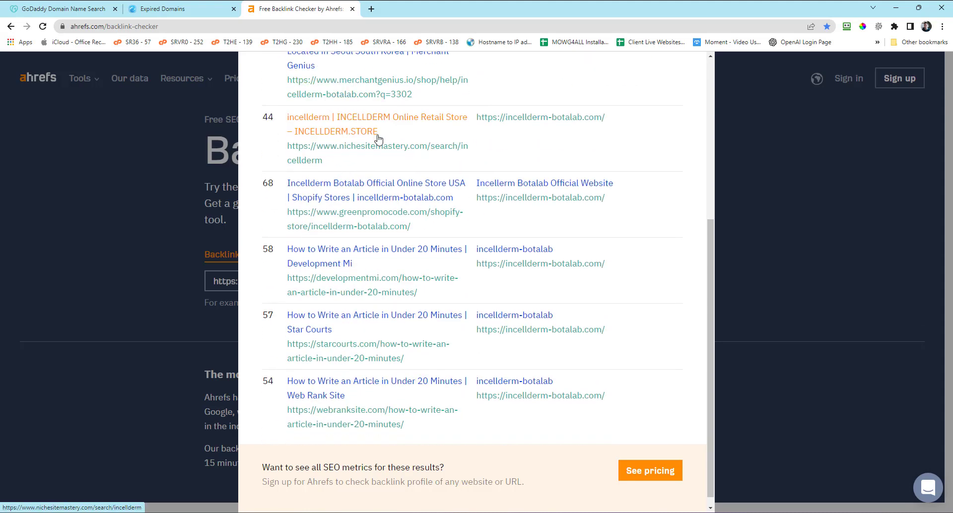
{"action": "scroll", "coordinate": [380, 137], "scroll_direction": "down", "scroll_amount": 1}
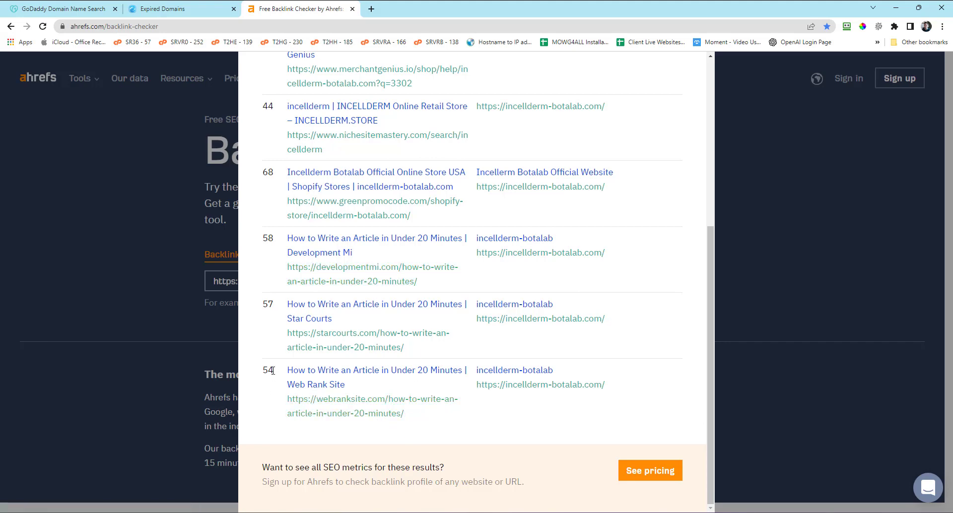
{"action": "mouse_move", "coordinate": [273, 371]}
{"action": "left_mouse_down"}
{"action": "mouse_move", "coordinate": [266, 79]}
{"action": "mouse_move", "coordinate": [265, 373]}
{"action": "left_mouse_up"}
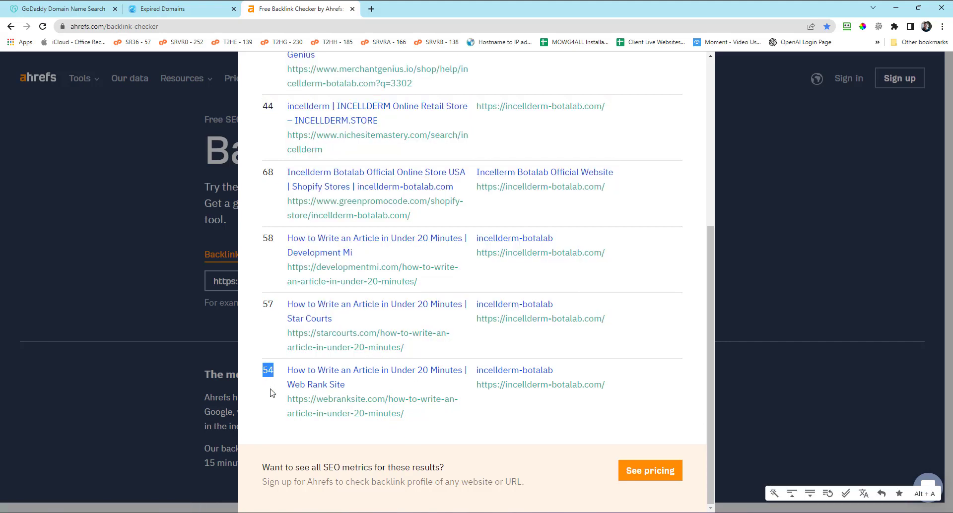
{"action": "left_click", "coordinate": [271, 393]}
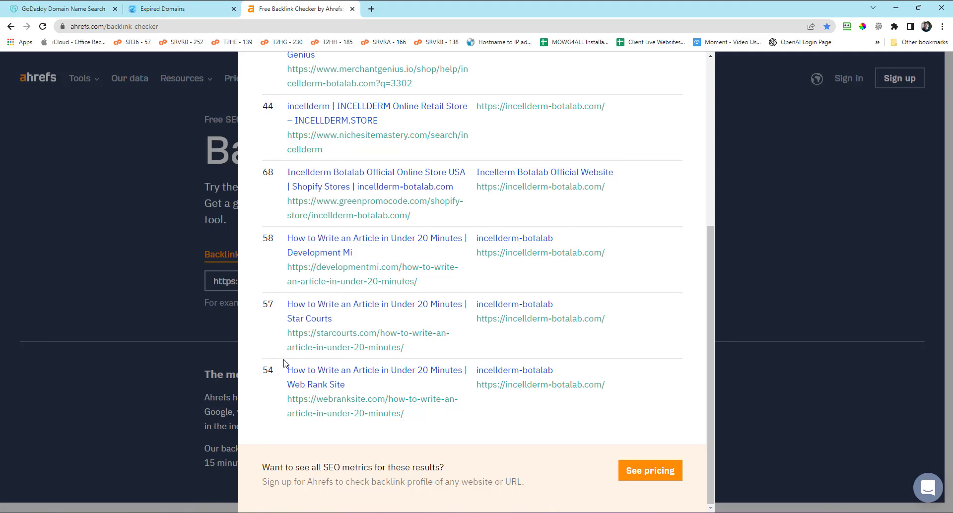
{"action": "scroll", "coordinate": [288, 347], "scroll_direction": "up", "scroll_amount": 6}
{"action": "double_click", "coordinate": [309, 150]}
{"action": "scroll", "coordinate": [259, 353], "scroll_direction": "down", "scroll_amount": 5}
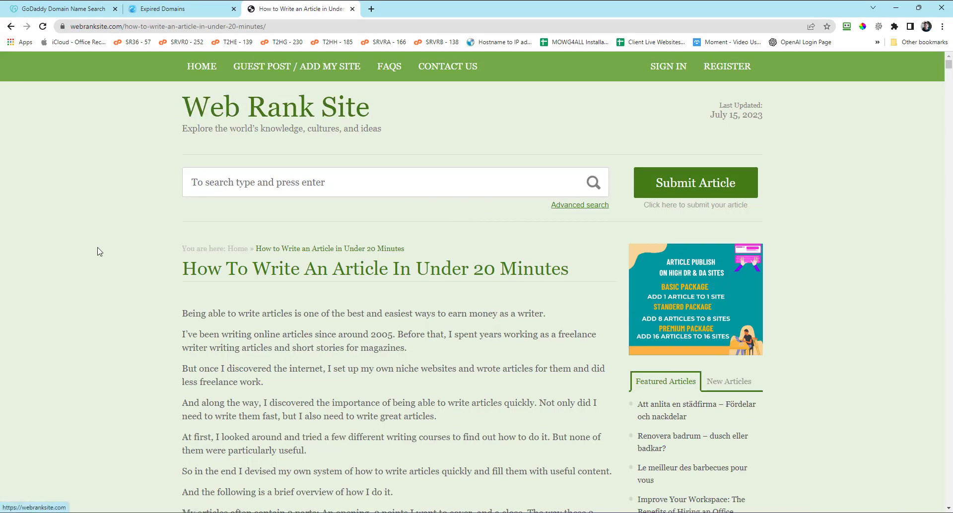
- Browse the webranksite article's site list, visiting twitch-film and dannygevirtz and returning each time
{"action": "scroll", "coordinate": [465, 285], "scroll_direction": "down", "scroll_amount": 4}
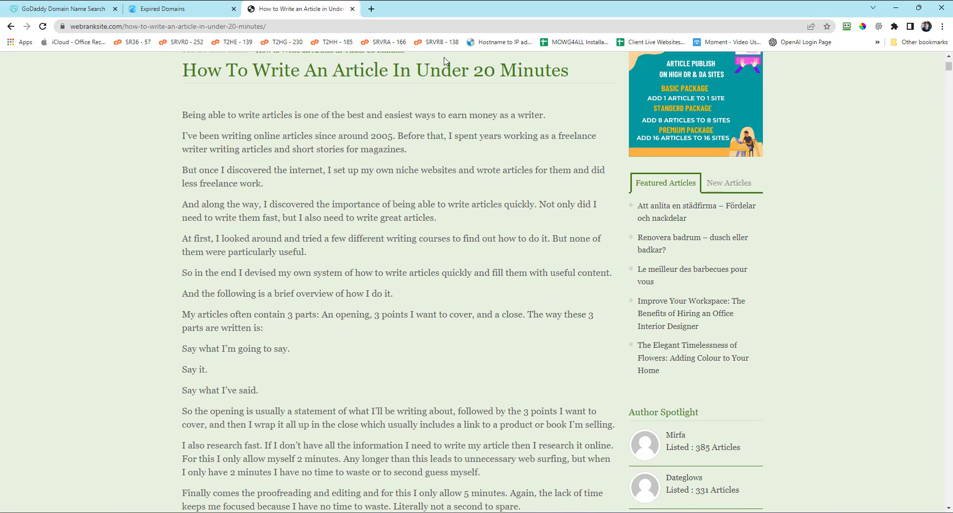
{"action": "scroll", "coordinate": [424, 189], "scroll_direction": "down", "scroll_amount": 7}
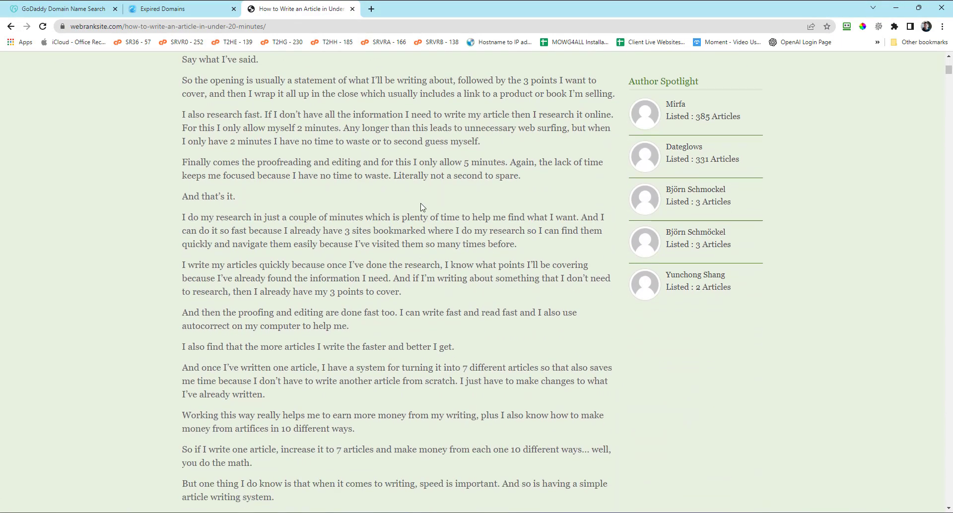
{"action": "scroll", "coordinate": [422, 207], "scroll_direction": "down", "scroll_amount": 3}
{"action": "scroll", "coordinate": [430, 211], "scroll_direction": "down", "scroll_amount": 3}
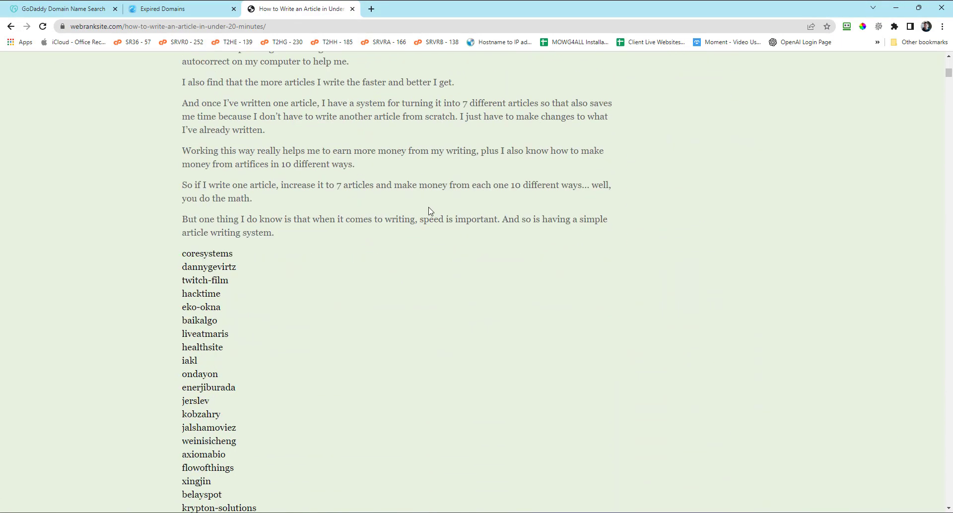
{"action": "scroll", "coordinate": [430, 211], "scroll_direction": "up", "scroll_amount": 1}
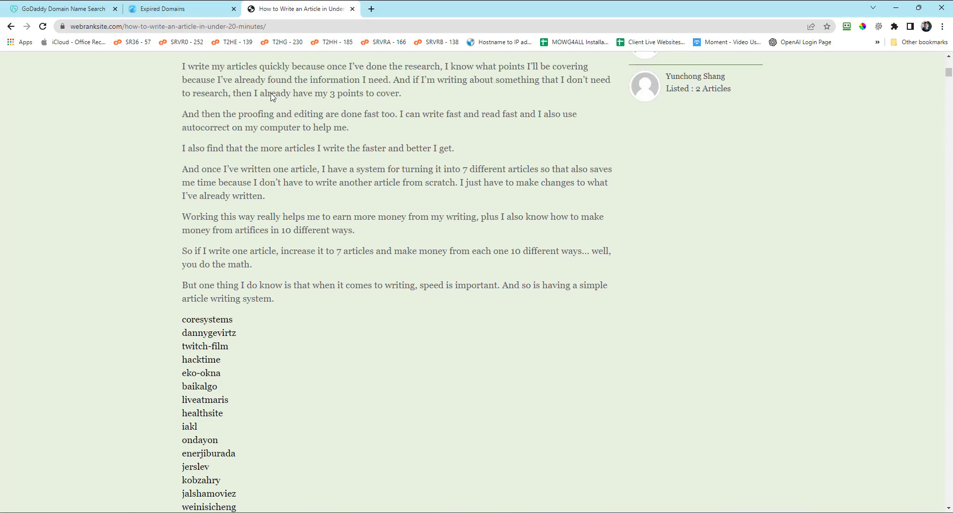
{"action": "scroll", "coordinate": [122, 239], "scroll_direction": "up", "scroll_amount": 10}
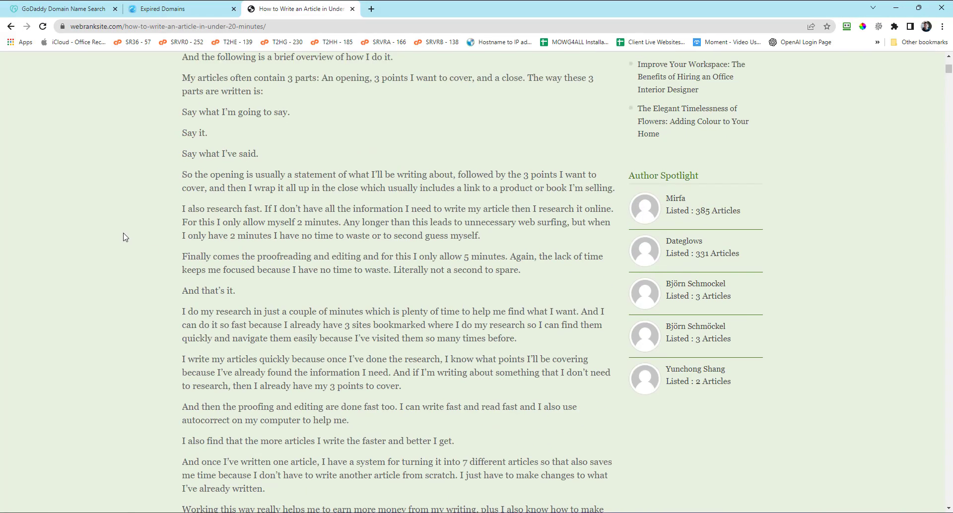
{"action": "scroll", "coordinate": [122, 238], "scroll_direction": "down", "scroll_amount": 6}
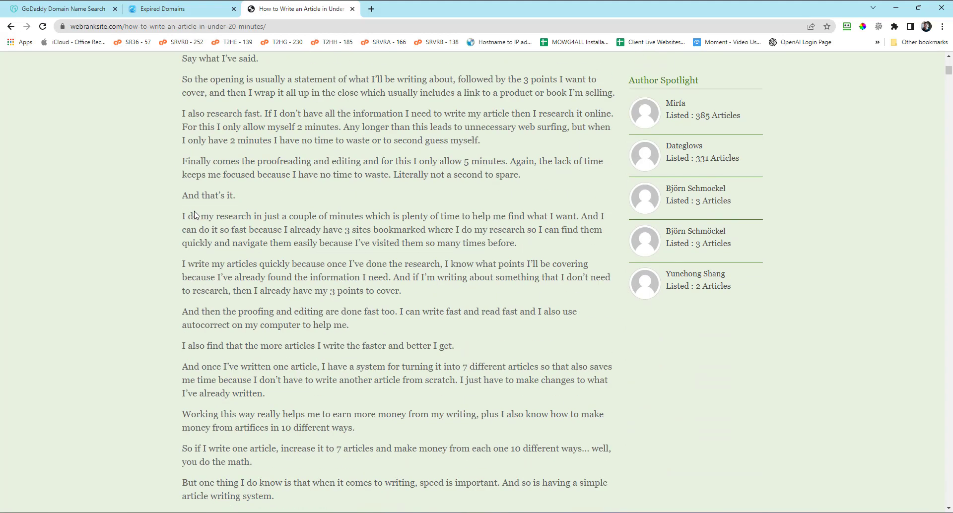
{"action": "scroll", "coordinate": [196, 215], "scroll_direction": "down", "scroll_amount": 1}
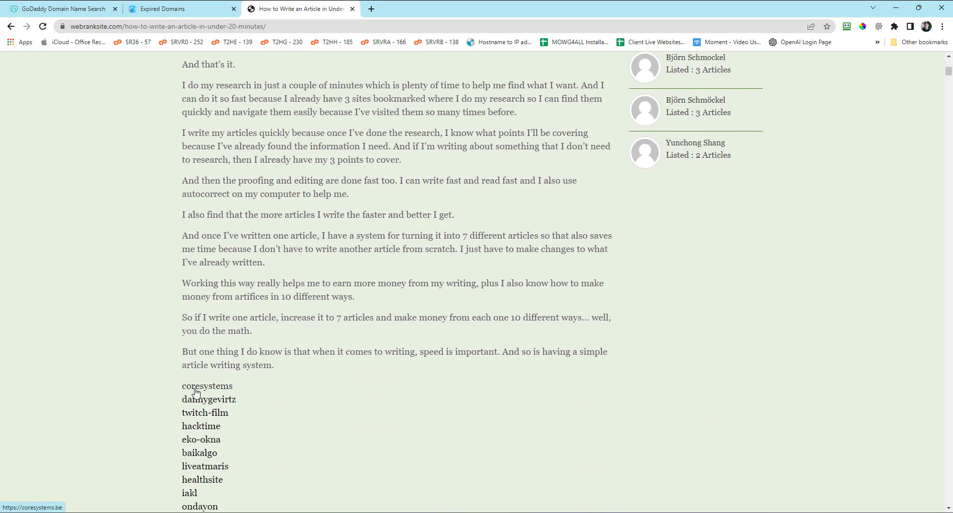
{"action": "left_click", "coordinate": [204, 418]}
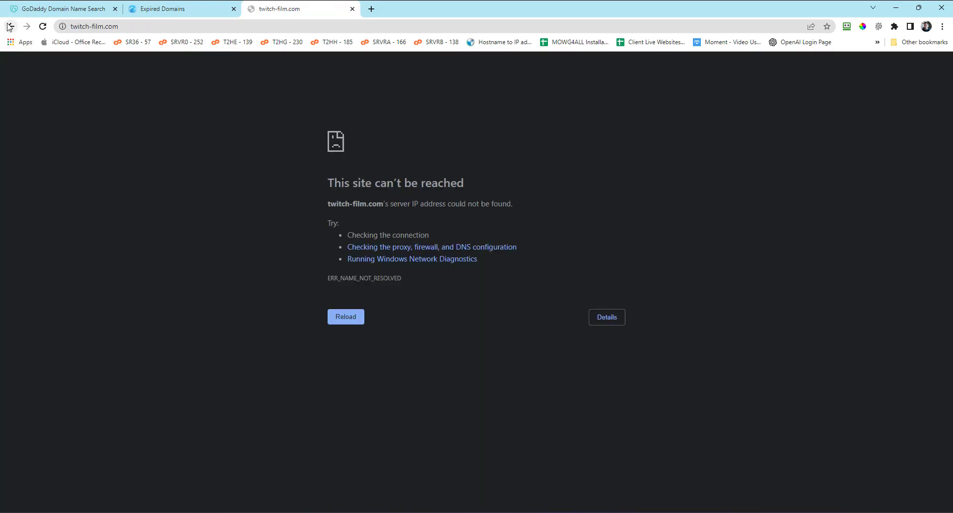
{"action": "key", "text": "alt+Left"}
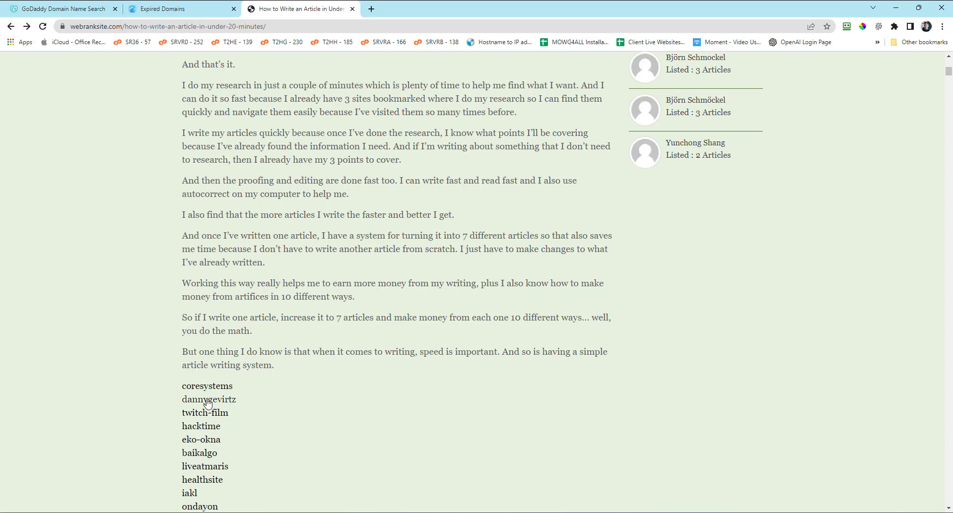
{"action": "left_click", "coordinate": [213, 399]}
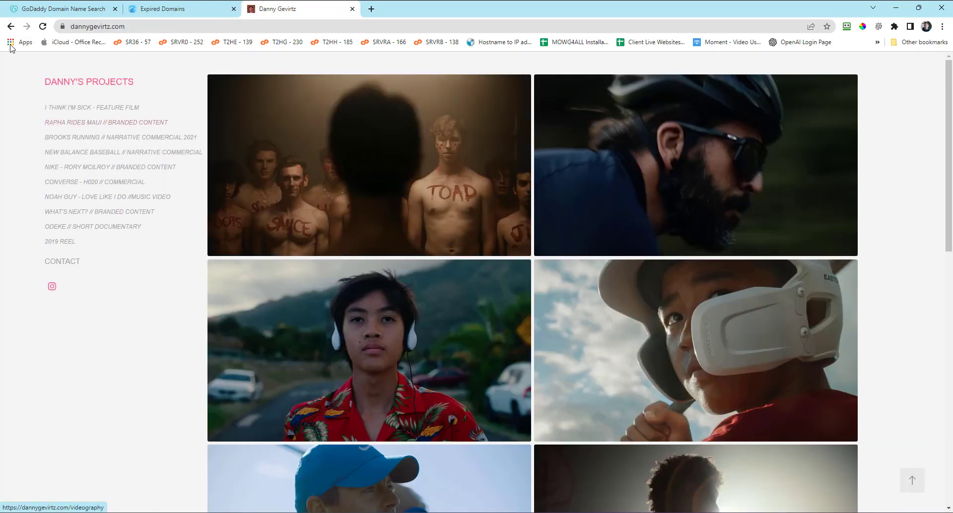
{"action": "left_click", "coordinate": [12, 27]}
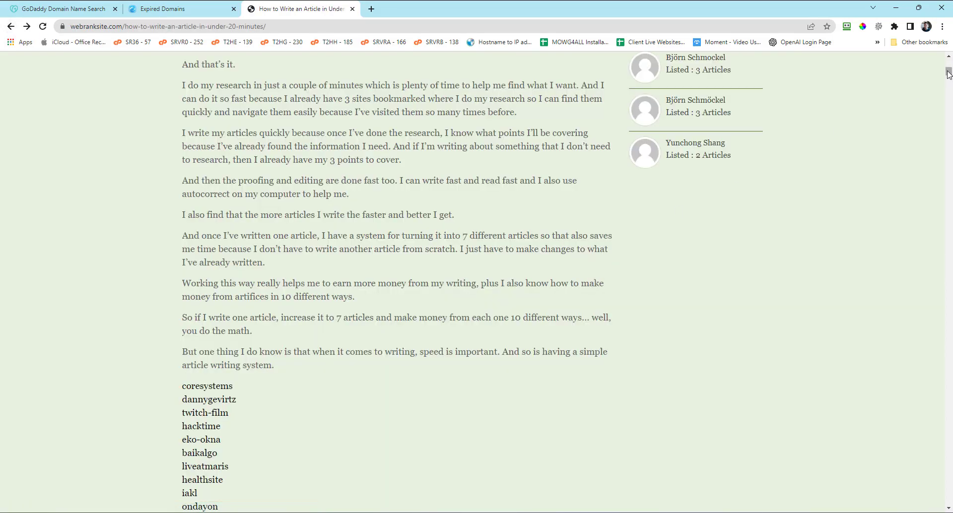
- Search the article text for 'incellderm', finding one match
{"action": "left_click_drag", "start_coordinate": [949, 74], "coordinate": [940, 502]}
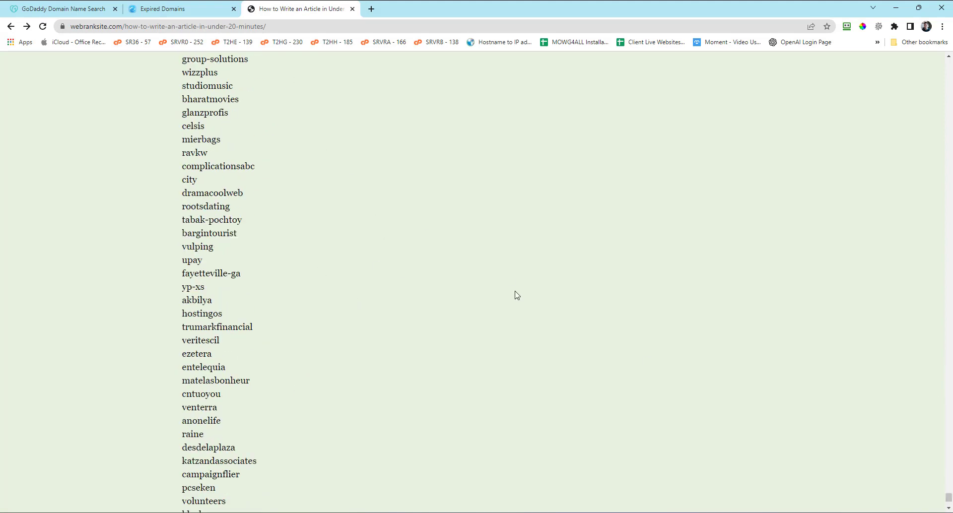
{"action": "key", "text": "ctrl+f"}
{"action": "type", "text": "ince"}
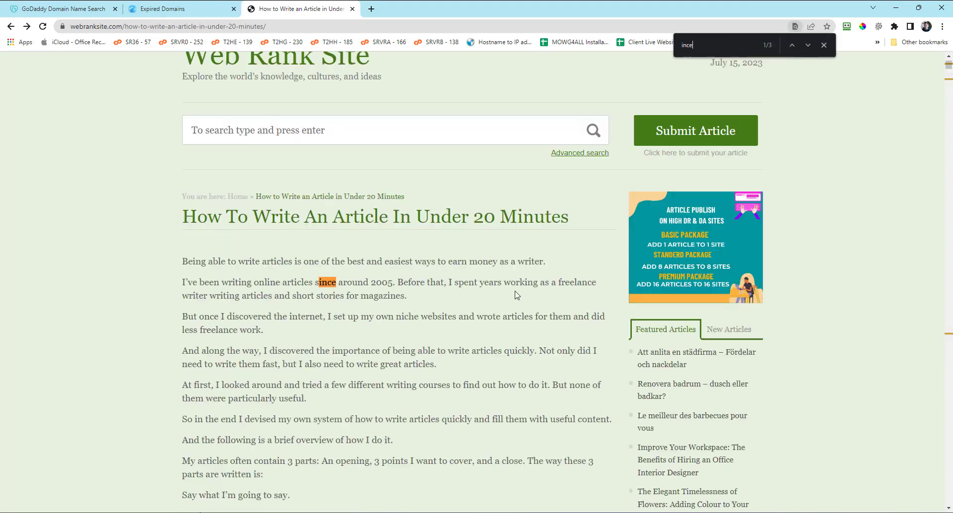
{"action": "type", "text": "llderm"}
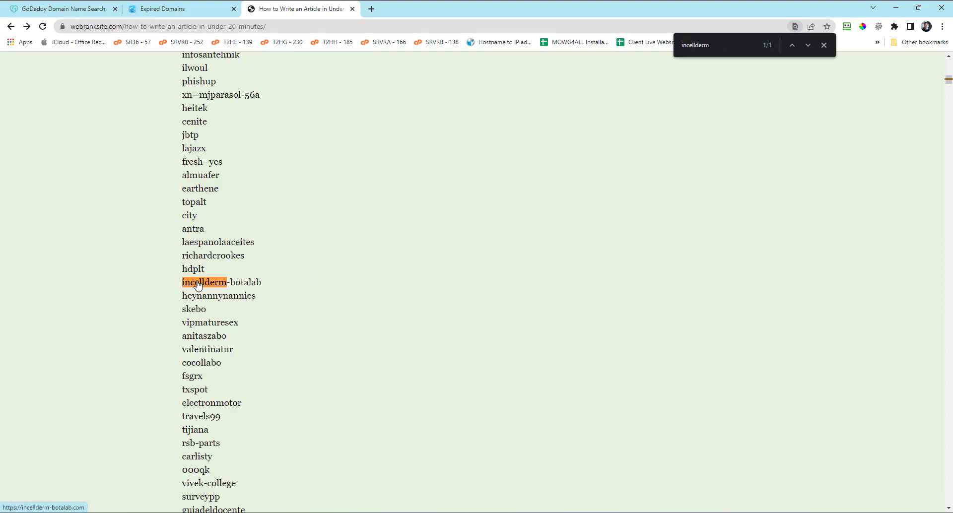
{"action": "scroll", "coordinate": [403, 290], "scroll_direction": "up", "scroll_amount": 10}
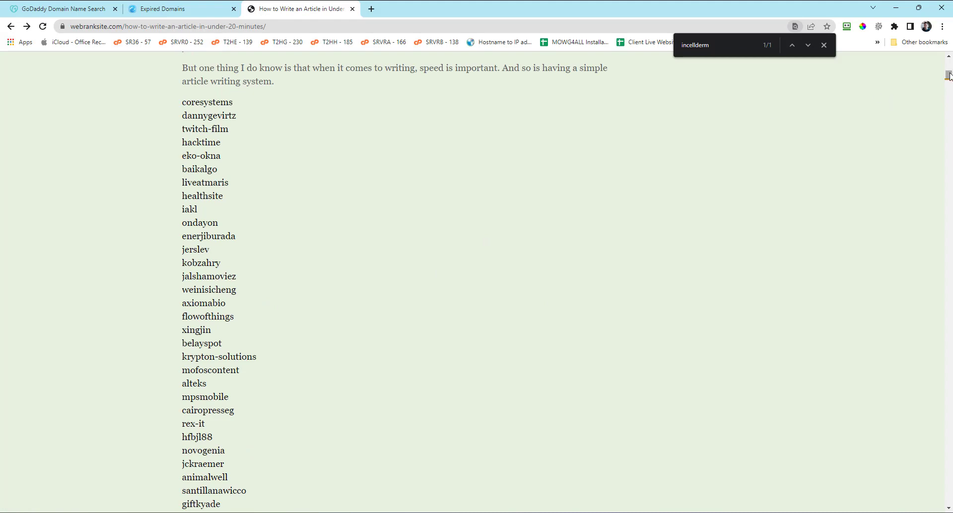
{"action": "left_click_drag", "start_coordinate": [949, 75], "coordinate": [949, 72]}
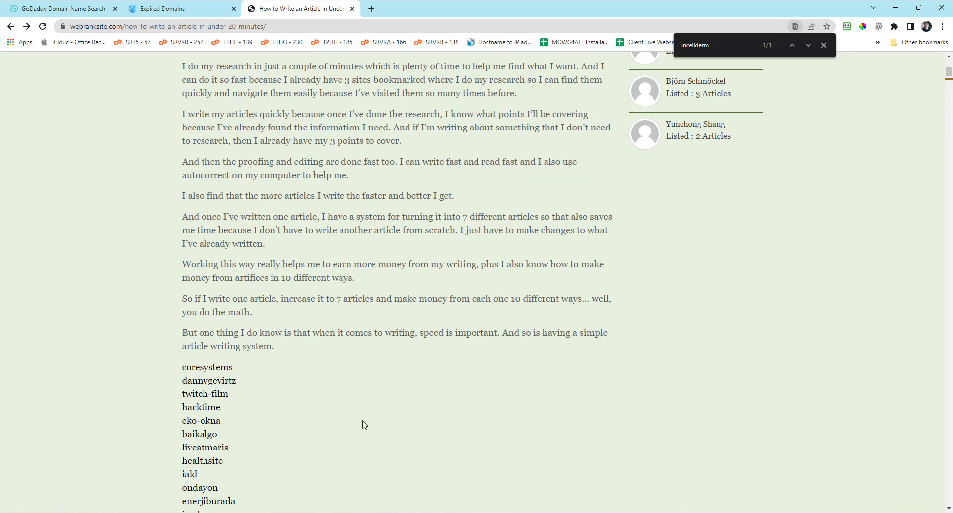
- Glance at the expired domains tab, then scroll the article's list to its end at courtesycall
{"action": "left_click", "coordinate": [160, 7]}
{"action": "scroll", "coordinate": [564, 290], "scroll_direction": "down", "scroll_amount": 2}
{"action": "left_click", "coordinate": [322, 9]}
{"action": "scroll", "coordinate": [322, 303], "scroll_direction": "down", "scroll_amount": 4}
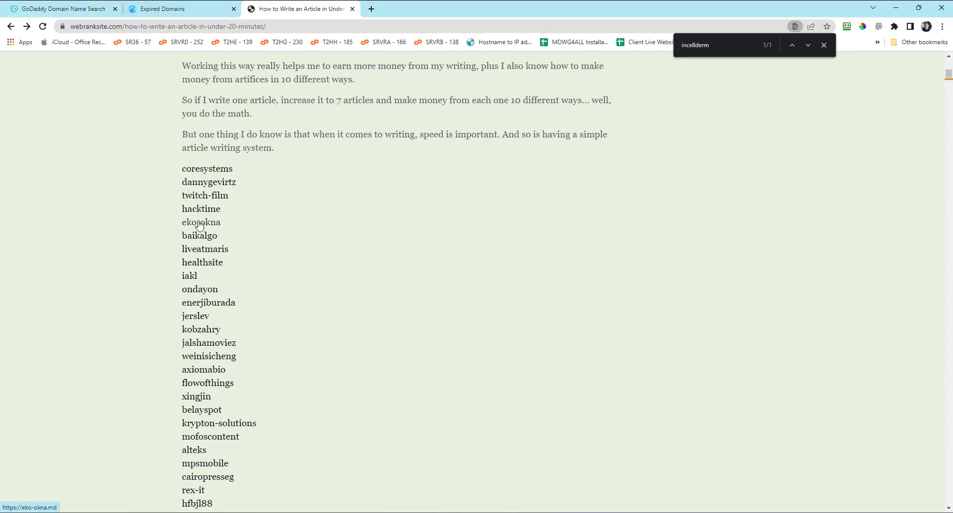
{"action": "scroll", "coordinate": [201, 189], "scroll_direction": "down", "scroll_amount": 15}
{"action": "scroll", "coordinate": [200, 233], "scroll_direction": "down", "scroll_amount": 20}
{"action": "scroll", "coordinate": [199, 268], "scroll_direction": "down", "scroll_amount": 15}
{"action": "left_click_drag", "start_coordinate": [948, 120], "coordinate": [949, 500]}
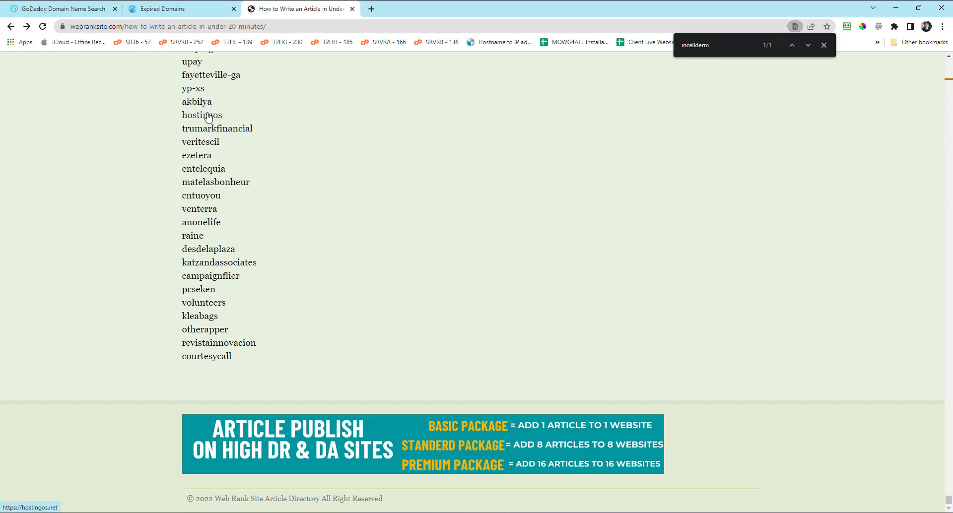
- Close the leftover Ahrefs Backlink Checker tab
{"action": "left_click", "coordinate": [164, 9]}
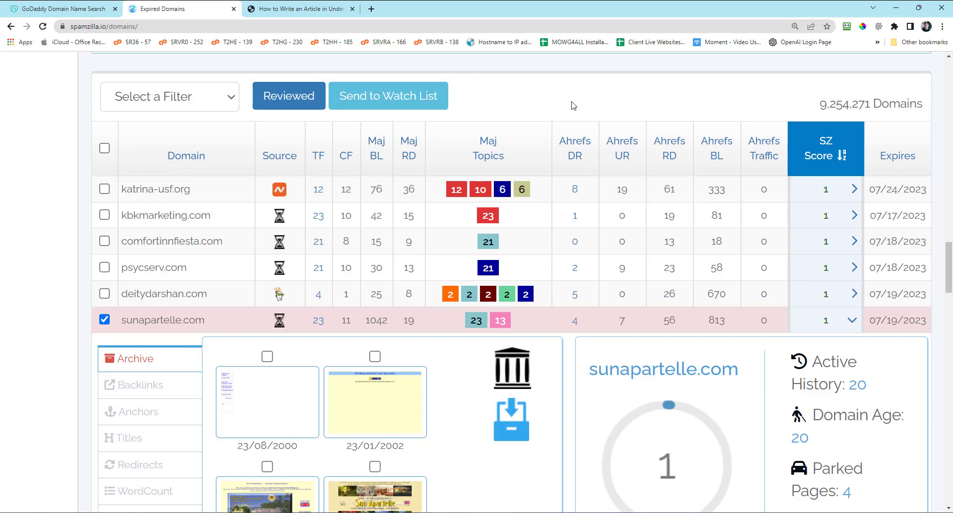
{"action": "left_click", "coordinate": [321, 10]}
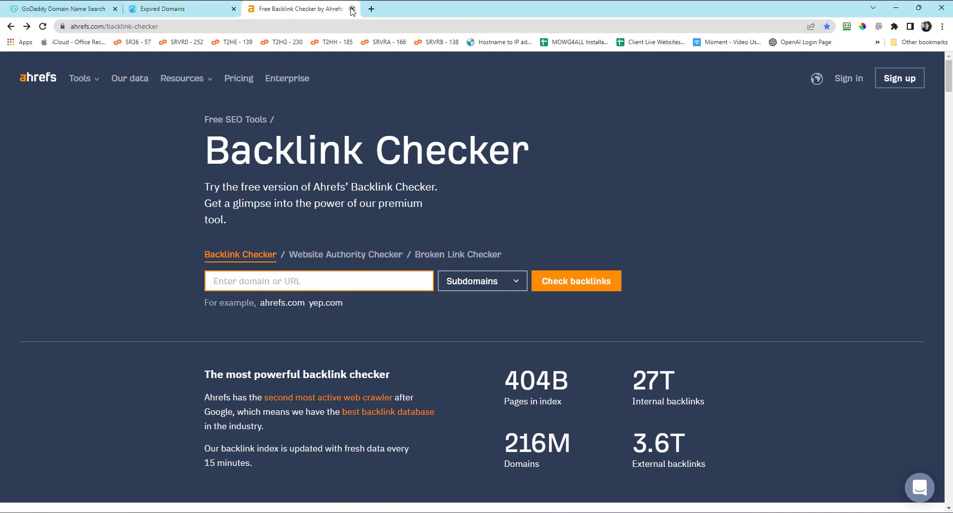
{"action": "left_click", "coordinate": [352, 9]}
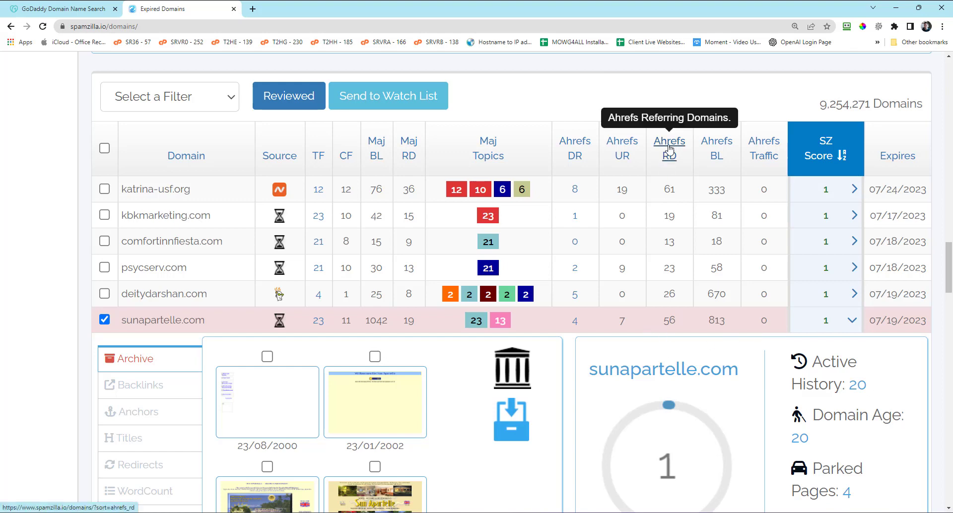
- Check sunapartelle.com's Ahrefs RD of 56 and DR of 4
{"action": "double_click", "coordinate": [667, 320]}
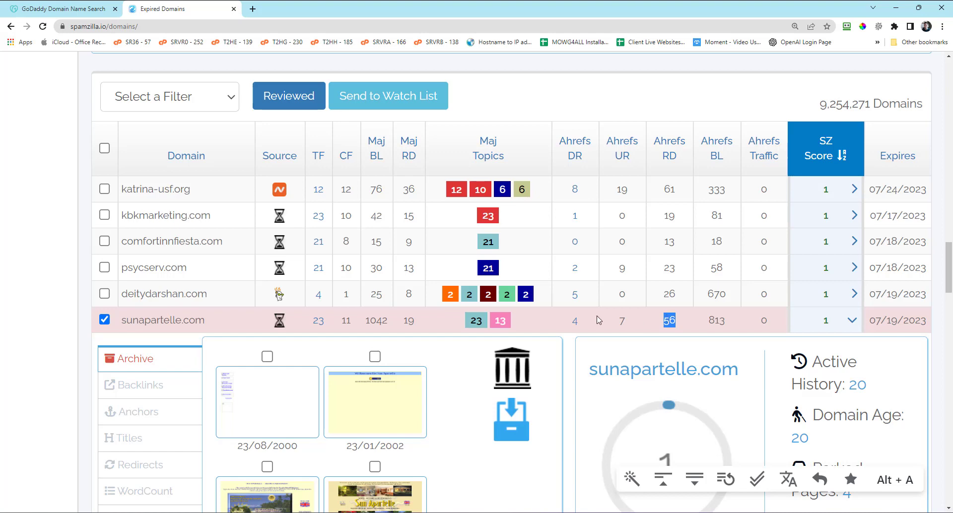
{"action": "double_click", "coordinate": [574, 321]}
{"action": "left_click", "coordinate": [602, 326]}
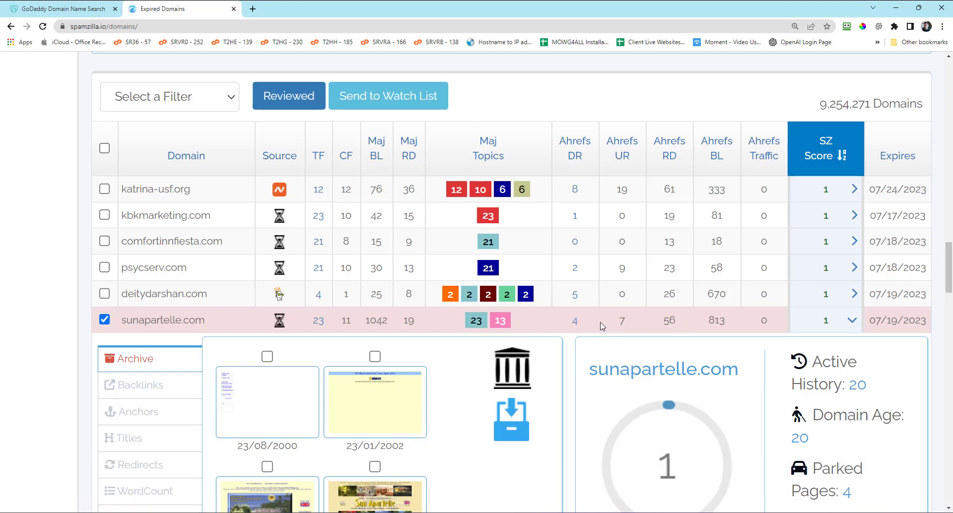
{"action": "scroll", "coordinate": [602, 326], "scroll_direction": "down", "scroll_amount": 3}
{"action": "double_click", "coordinate": [671, 188]}
{"action": "left_click_drag", "start_coordinate": [593, 192], "coordinate": [564, 189]}
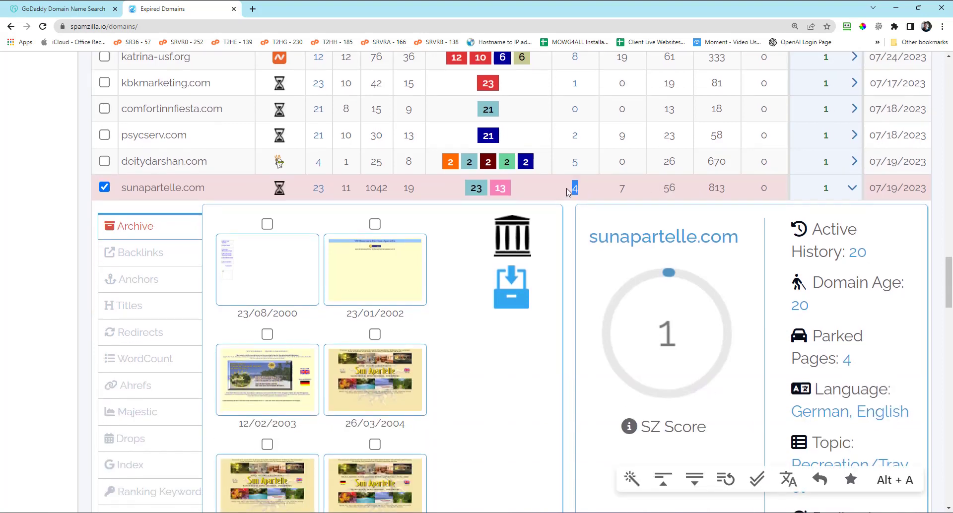
{"action": "left_click", "coordinate": [609, 192]}
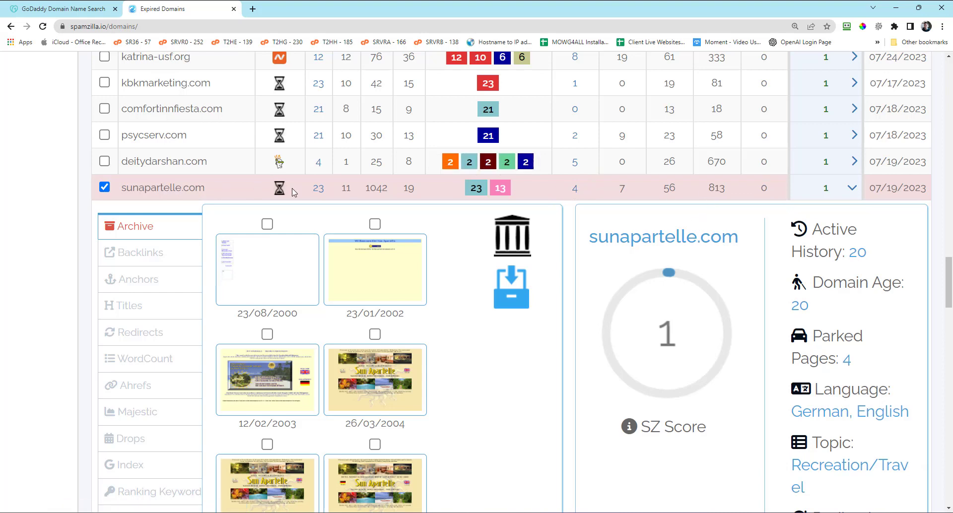
- Select the domain name sunapartelle.com for copying
{"action": "scroll", "coordinate": [655, 271], "scroll_direction": "down", "scroll_amount": 2}
{"action": "scroll", "coordinate": [652, 273], "scroll_direction": "up", "scroll_amount": 1}
{"action": "left_click_drag", "start_coordinate": [220, 123], "coordinate": [121, 121]}
{"action": "key", "text": "ctrl+c"}
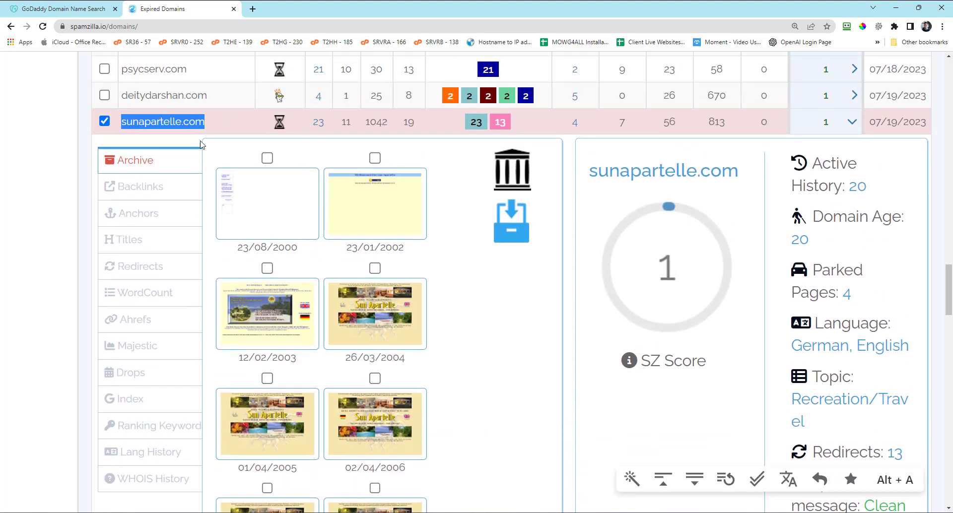
- Look up sunapartelle.com on spyfu.com in a new tab and check its inbound backlinks section
{"action": "left_click", "coordinate": [254, 9]}
{"action": "type", "text": "spyfu.com"}
{"action": "key", "text": "Return"}
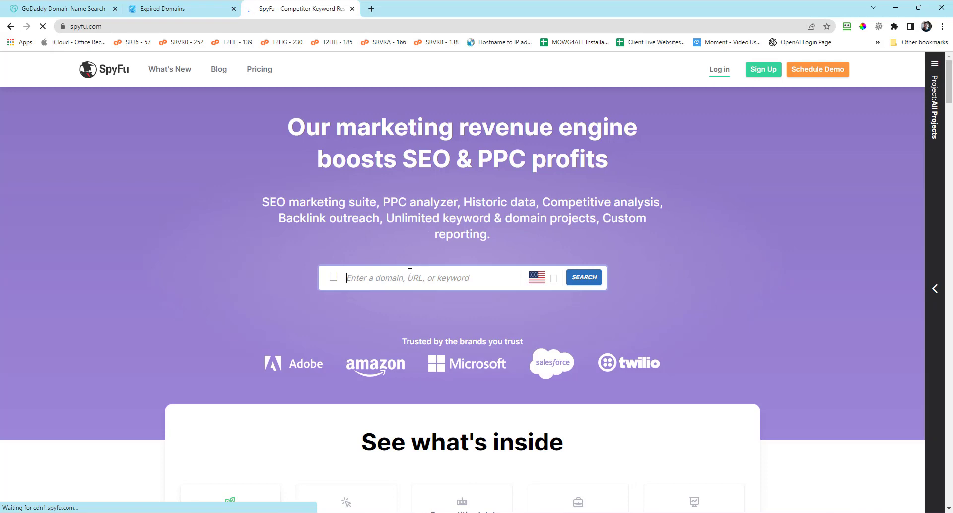
{"action": "key", "text": "ctrl+v"}
{"action": "left_click", "coordinate": [585, 277]}
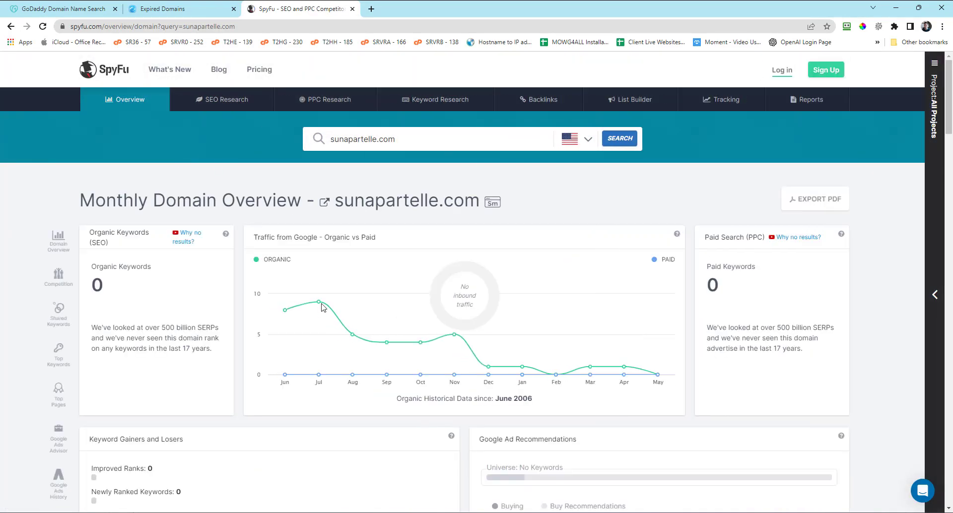
{"action": "scroll", "coordinate": [167, 317], "scroll_direction": "down", "scroll_amount": 3}
{"action": "left_click", "coordinate": [58, 395]}
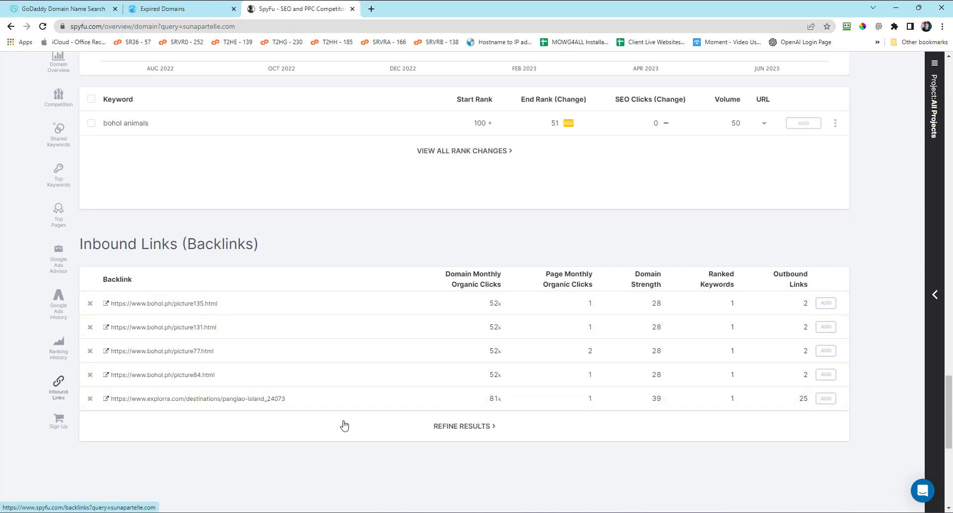
{"action": "scroll", "coordinate": [344, 425], "scroll_direction": "up", "scroll_amount": 1}
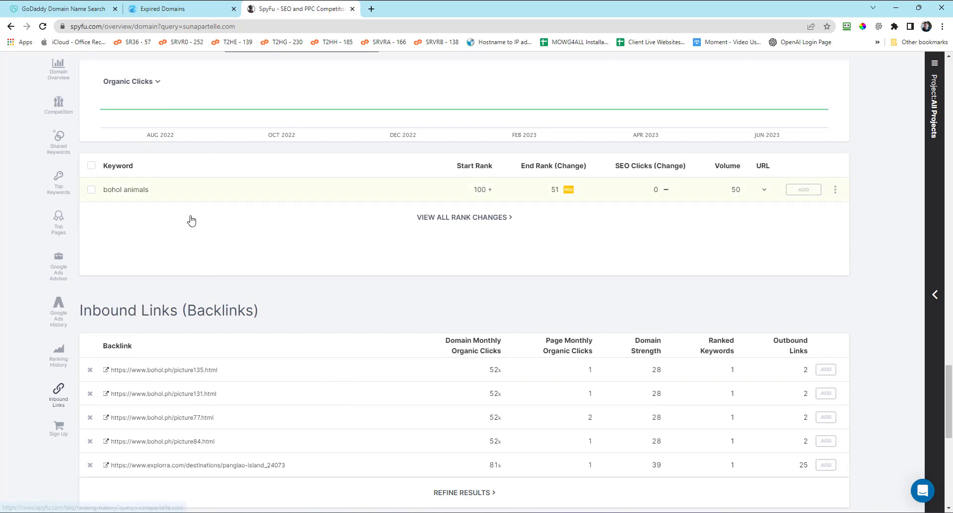
{"action": "scroll", "coordinate": [204, 228], "scroll_direction": "up", "scroll_amount": 1}
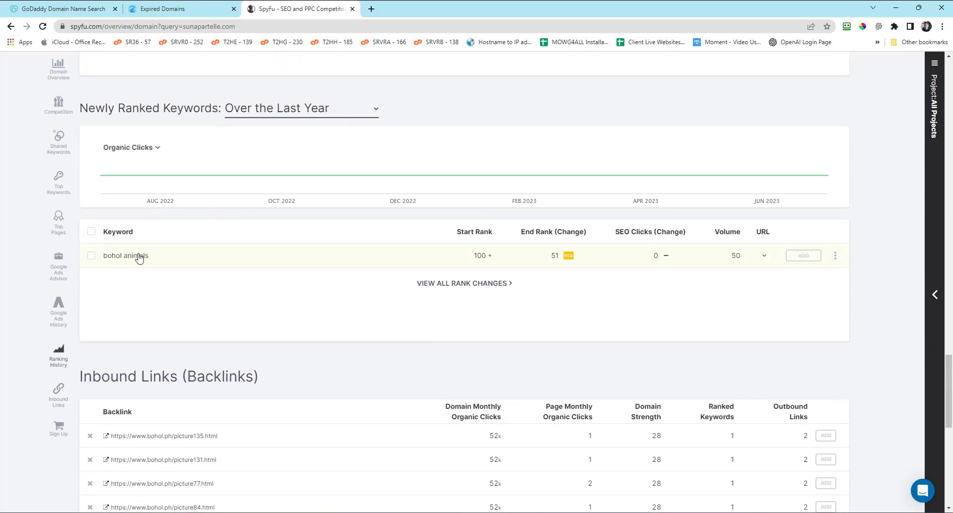
- Set the Newly Ranked Keywords range to 2 Years (Jul 2021 – Jul 2023) and apply it
{"action": "left_click", "coordinate": [286, 108]}
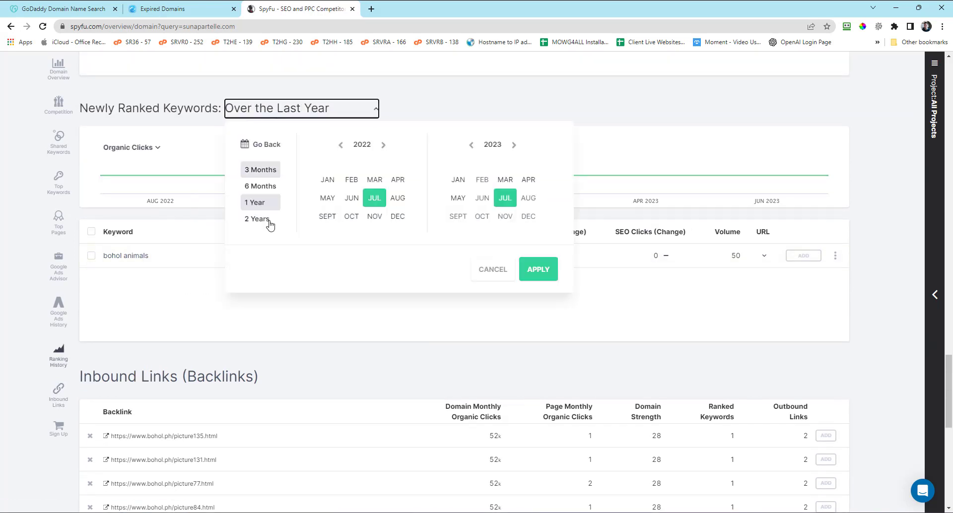
{"action": "left_click", "coordinate": [258, 220]}
{"action": "left_click", "coordinate": [538, 269]}
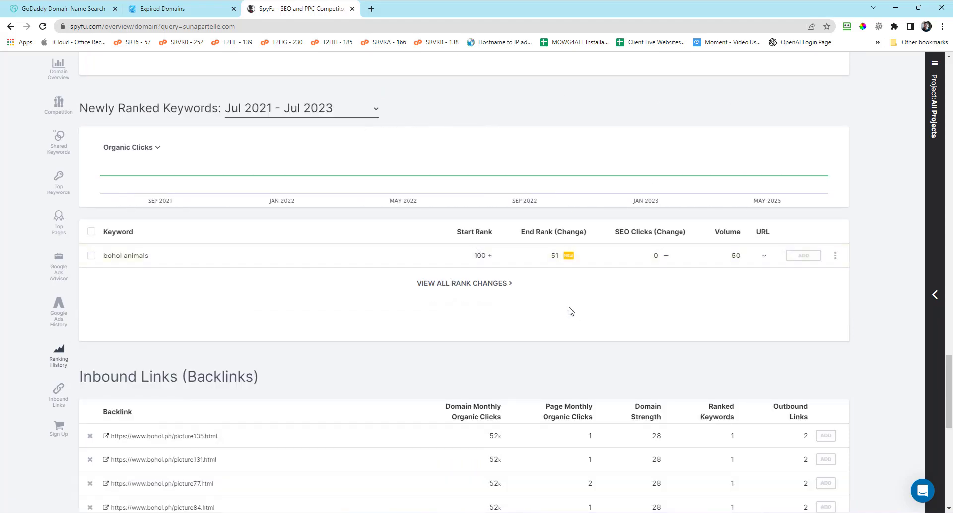
{"action": "scroll", "coordinate": [614, 337], "scroll_direction": "up", "scroll_amount": 20}
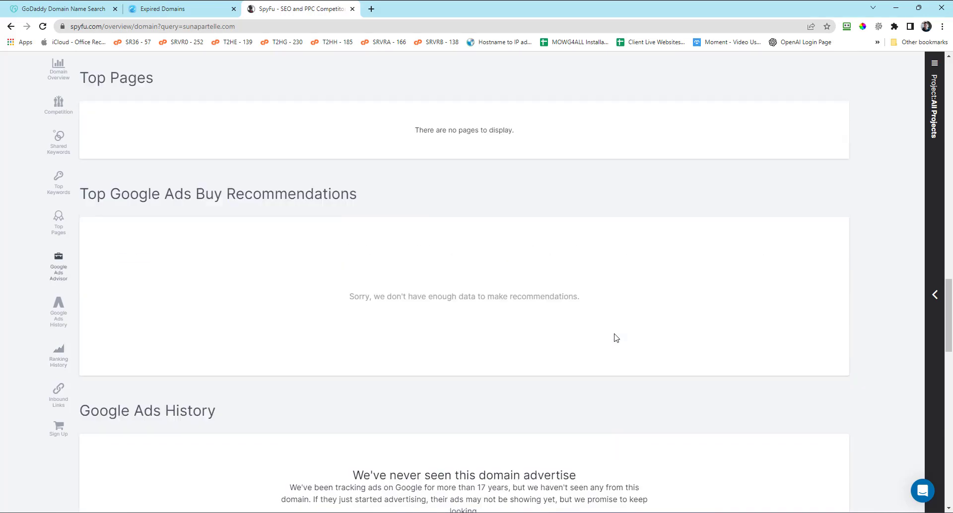
{"action": "scroll", "coordinate": [618, 338], "scroll_direction": "up", "scroll_amount": 1}
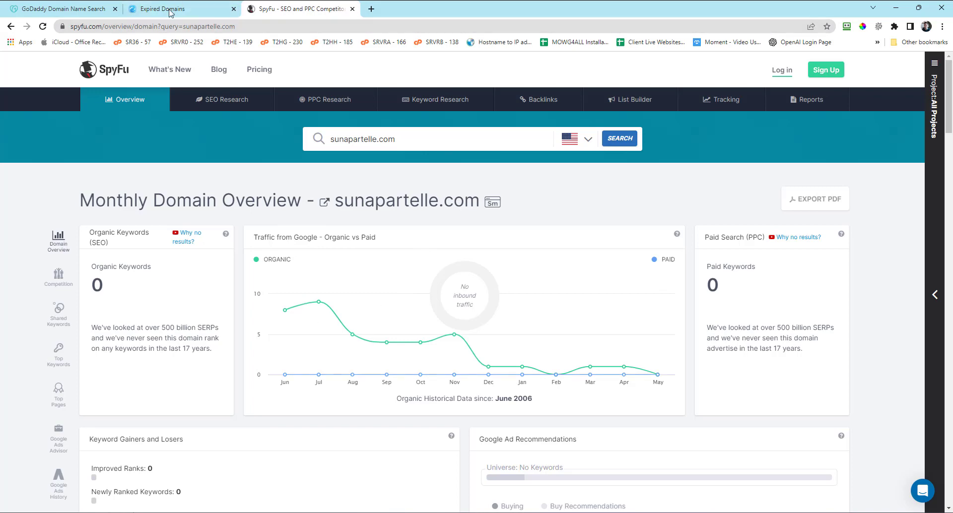
- Back on Expired Domains, zoom out twice and scroll through sunapartelle.com's 2000–2020 archive thumbnails
{"action": "left_click", "coordinate": [167, 9]}
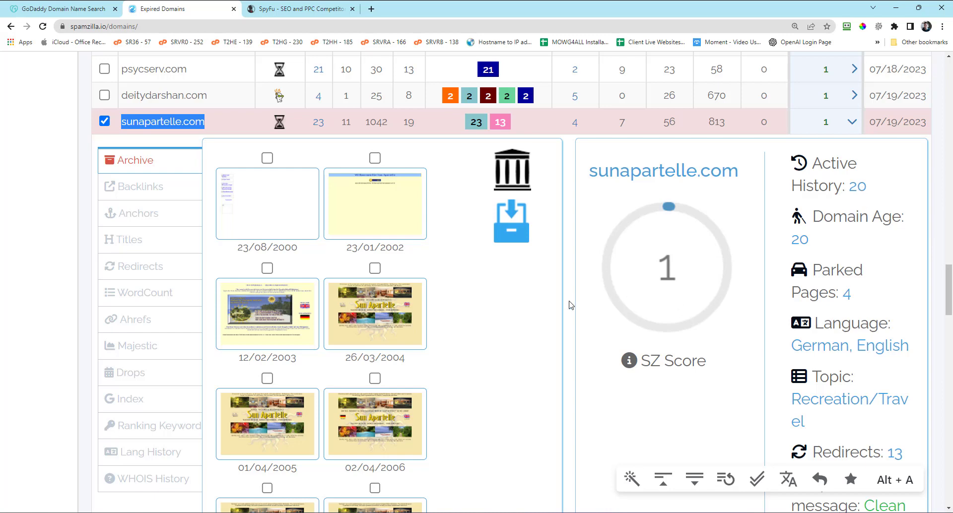
{"action": "scroll", "coordinate": [573, 313], "scroll_direction": "up", "scroll_amount": 3}
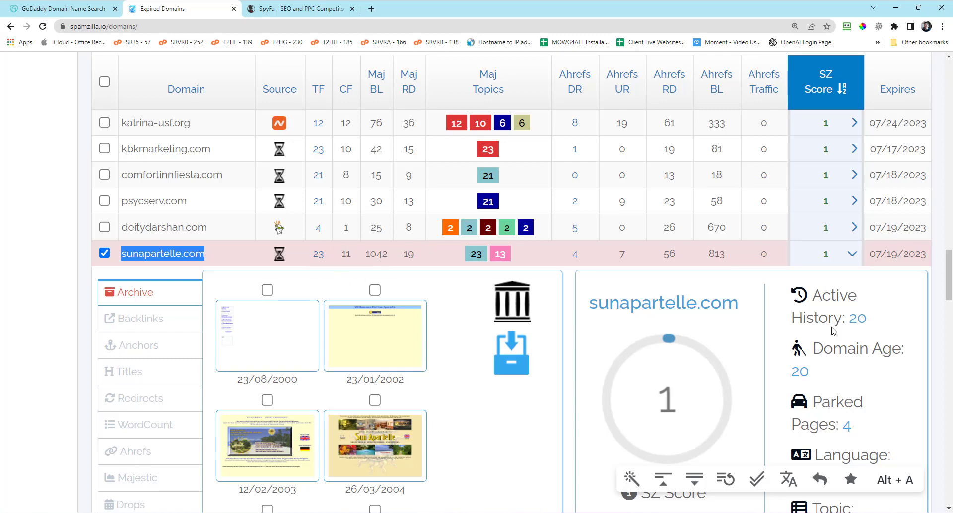
{"action": "left_click", "coordinate": [49, 209]}
{"action": "key", "text": "ctrl+minus"}
{"action": "scroll", "coordinate": [440, 229], "scroll_direction": "down", "scroll_amount": 8}
{"action": "key", "text": "ctrl+minus"}
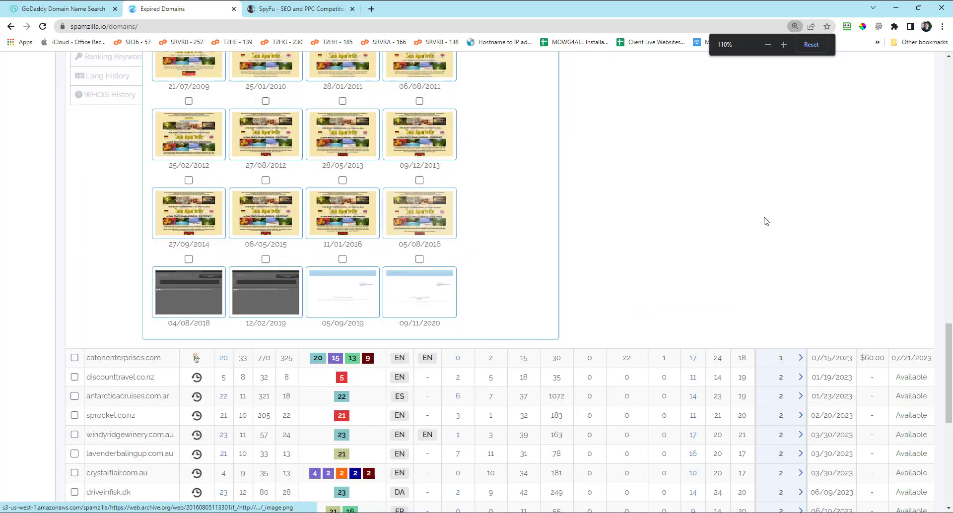
{"action": "scroll", "coordinate": [765, 219], "scroll_direction": "down", "scroll_amount": 3}
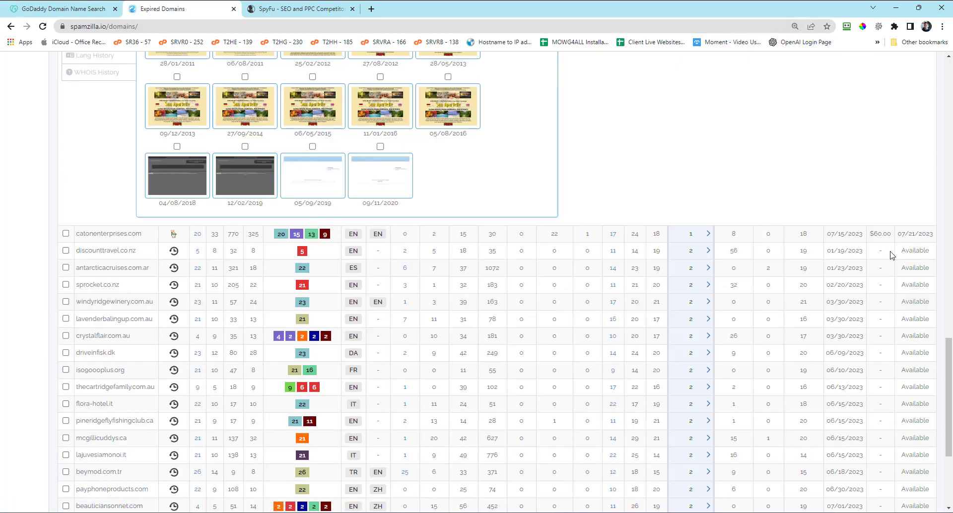
{"action": "scroll", "coordinate": [892, 255], "scroll_direction": "up", "scroll_amount": 3}
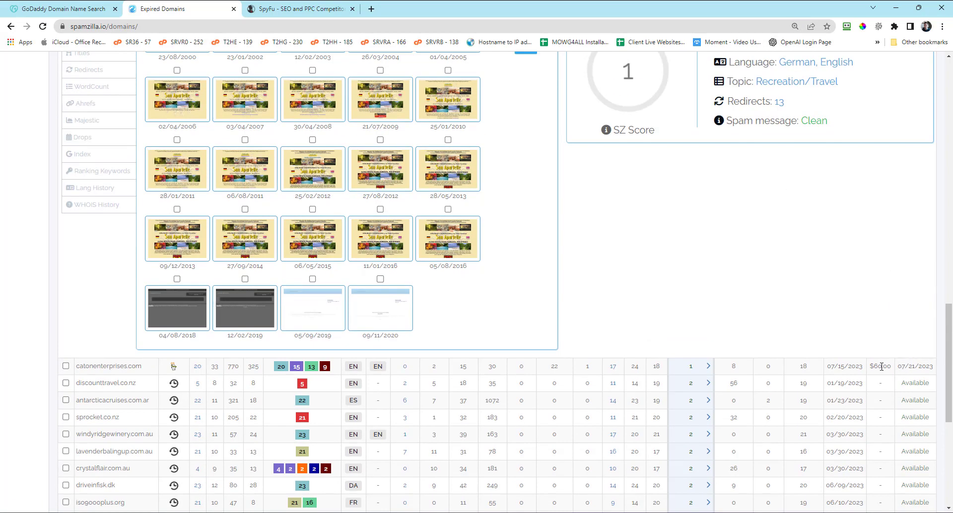
{"action": "scroll", "coordinate": [834, 303], "scroll_direction": "up", "scroll_amount": 6}
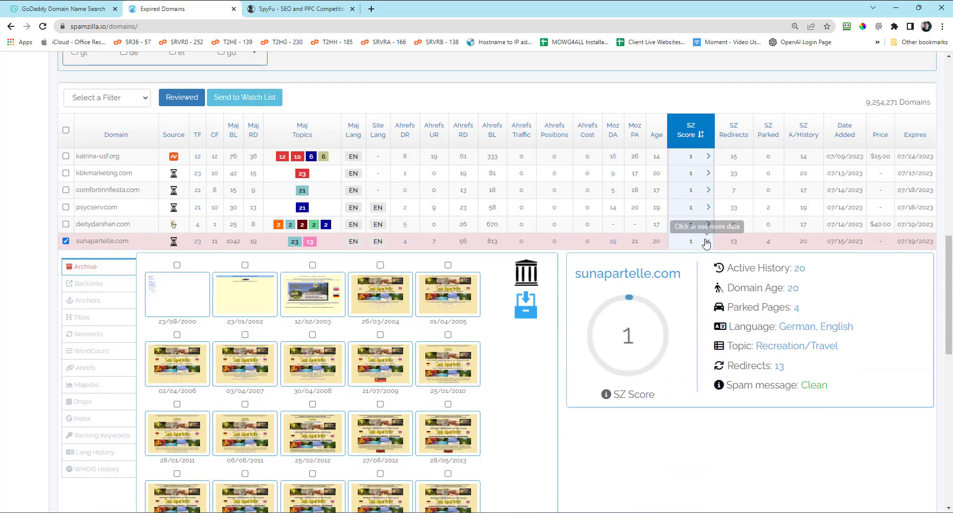
- Collapse sunapartelle.com's detail panel and inspect katrina-usf.org's price and name in the rows above
{"action": "left_click", "coordinate": [707, 242]}
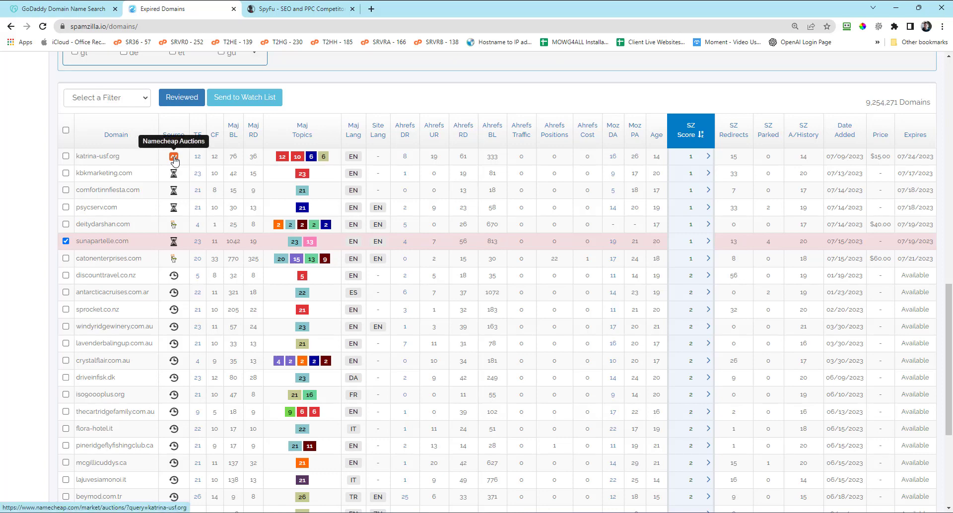
{"action": "double_click", "coordinate": [881, 157]}
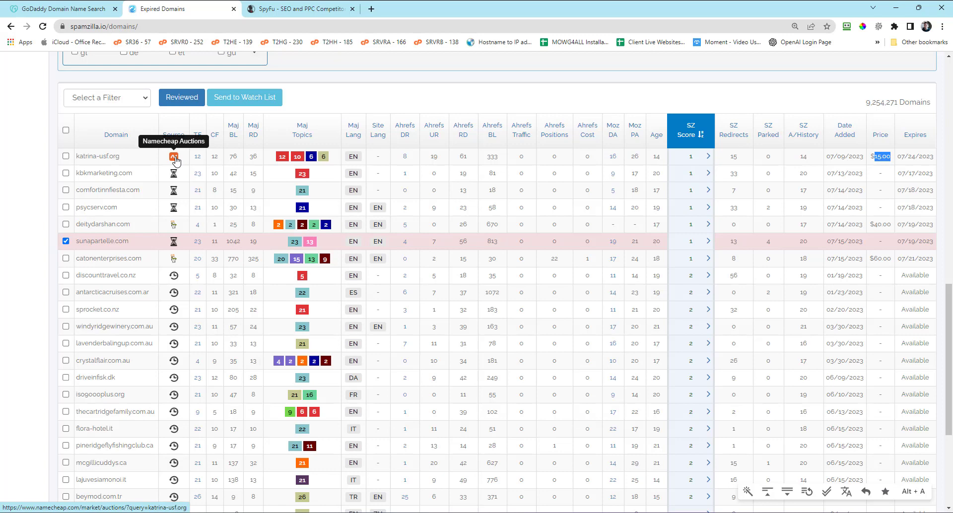
{"action": "triple_click", "coordinate": [98, 154]}
{"action": "left_click", "coordinate": [426, 101]}
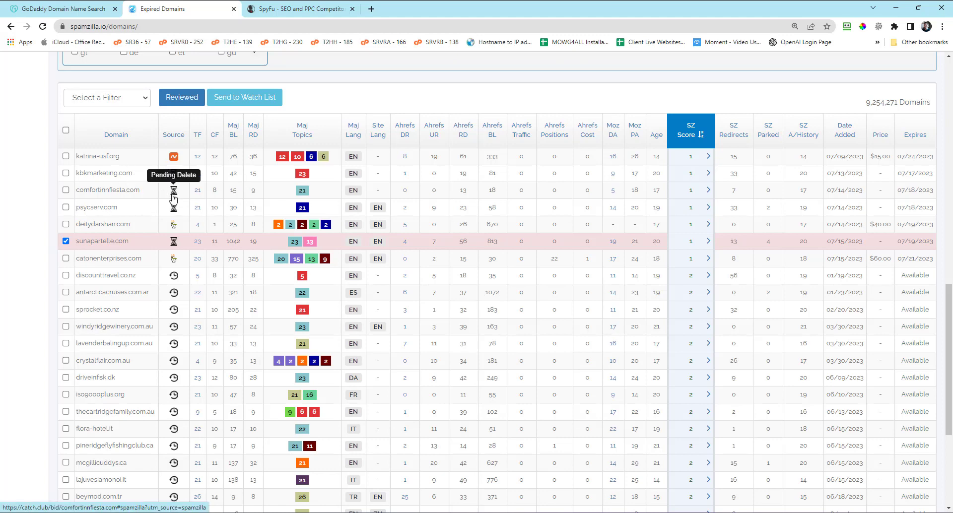
{"action": "mouse_move", "coordinate": [919, 189]}
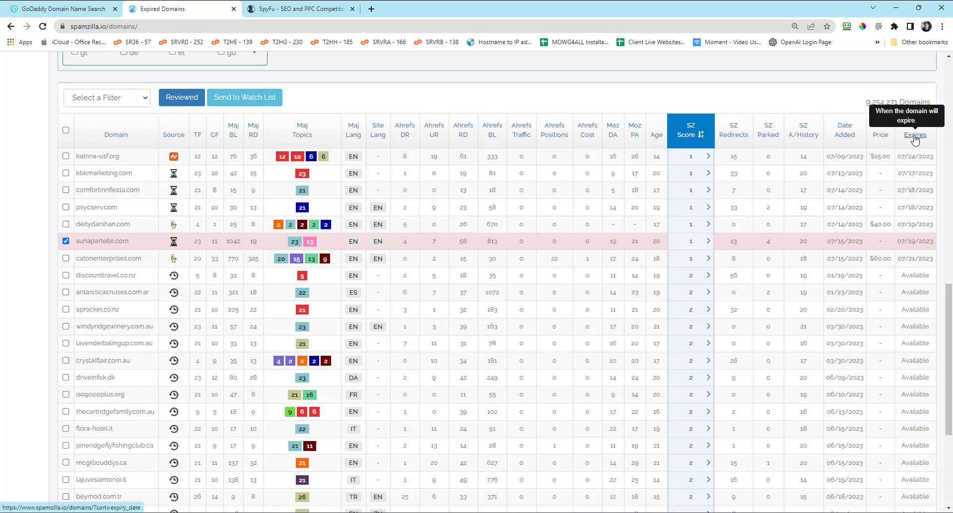
- Sort the domains by price, highest first, bringing accreditedcare.com at $50,000 to the top
{"action": "left_click", "coordinate": [877, 138]}
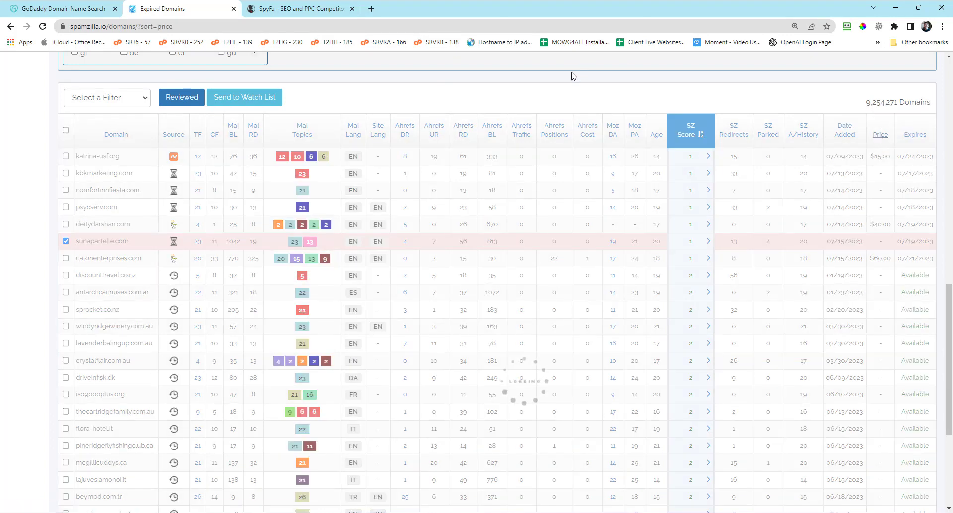
{"action": "left_click", "coordinate": [882, 135]}
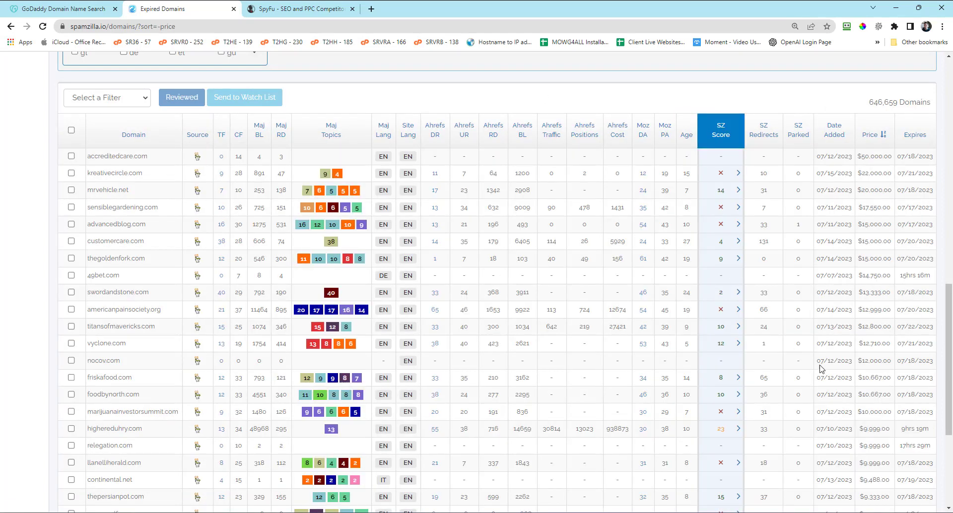
{"action": "left_click_drag", "start_coordinate": [883, 157], "coordinate": [860, 157]}
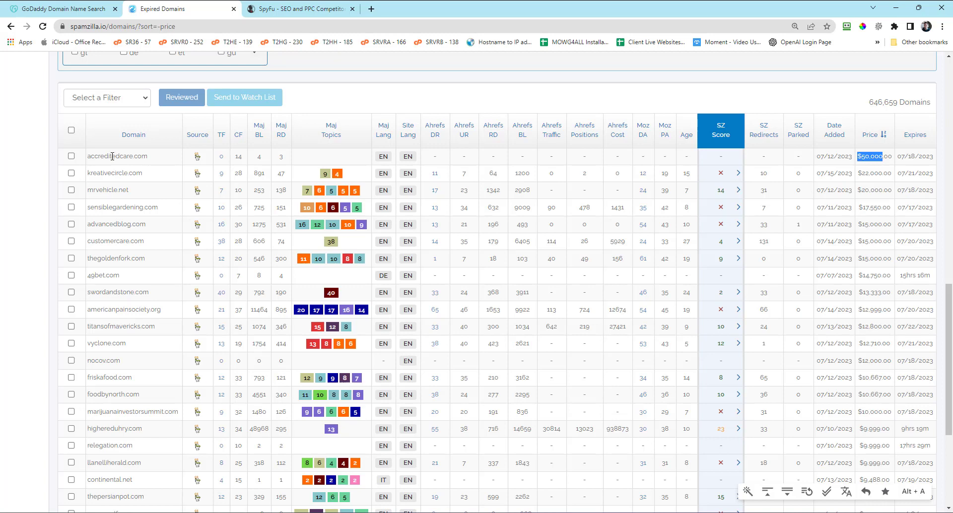
- Copy accreditedcare.com and paste it over the old domain in SpyFu's search box
{"action": "triple_click", "coordinate": [112, 156]}
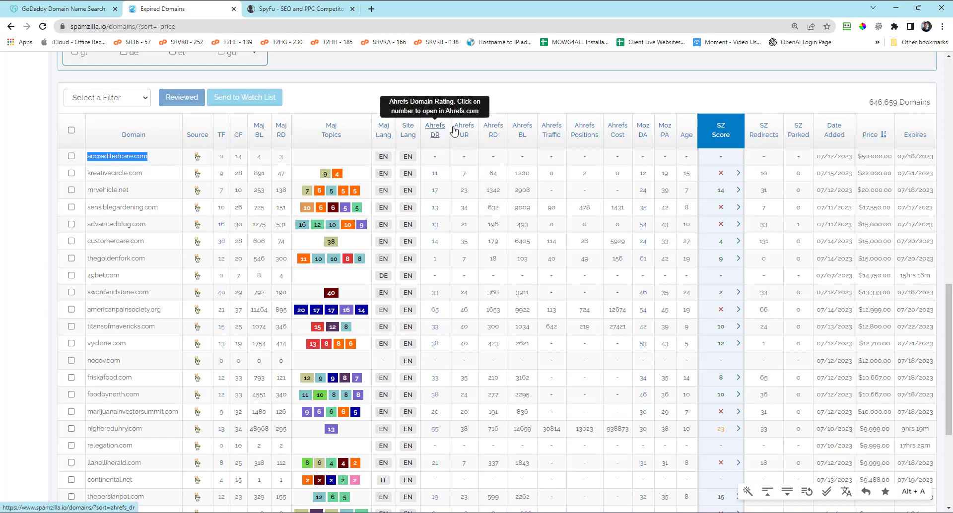
{"action": "right_click", "coordinate": [112, 157]}
{"action": "left_click", "coordinate": [146, 162]}
{"action": "left_click", "coordinate": [307, 4]}
{"action": "left_click_drag", "start_coordinate": [397, 139], "coordinate": [255, 141]}
{"action": "key", "text": "ctrl+v"}
- Look up accreditedcare.com in SpyFu, view its ranking history, and sign in with the saved login
{"action": "left_click", "coordinate": [636, 143]}
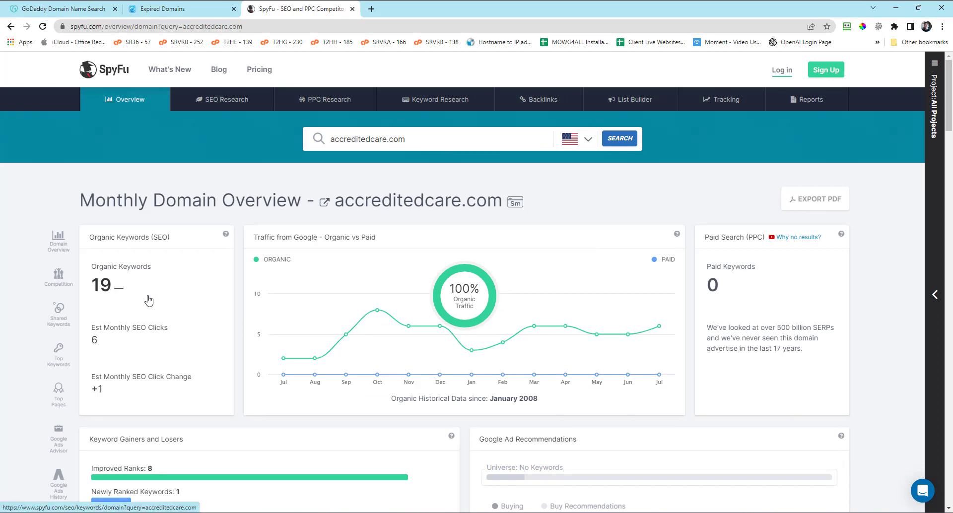
{"action": "scroll", "coordinate": [62, 305], "scroll_direction": "down", "scroll_amount": 5}
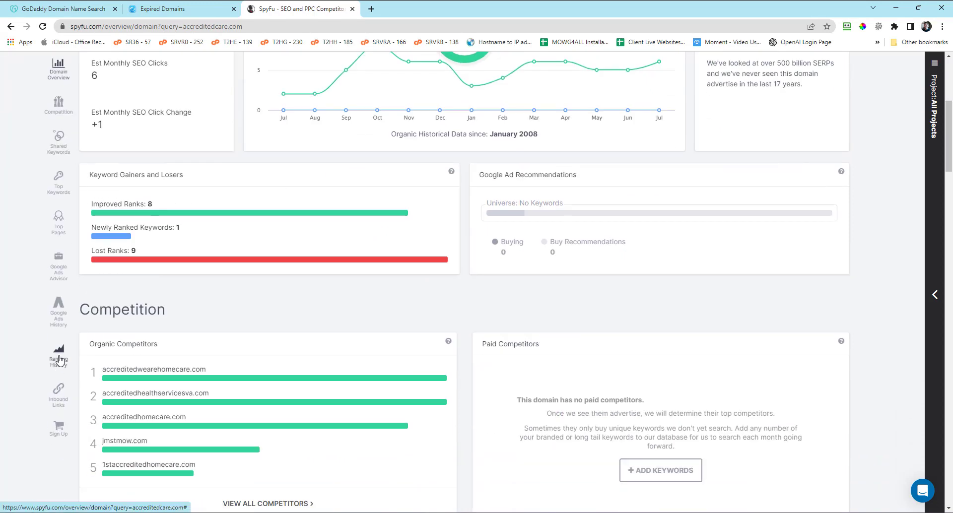
{"action": "left_click", "coordinate": [59, 359]}
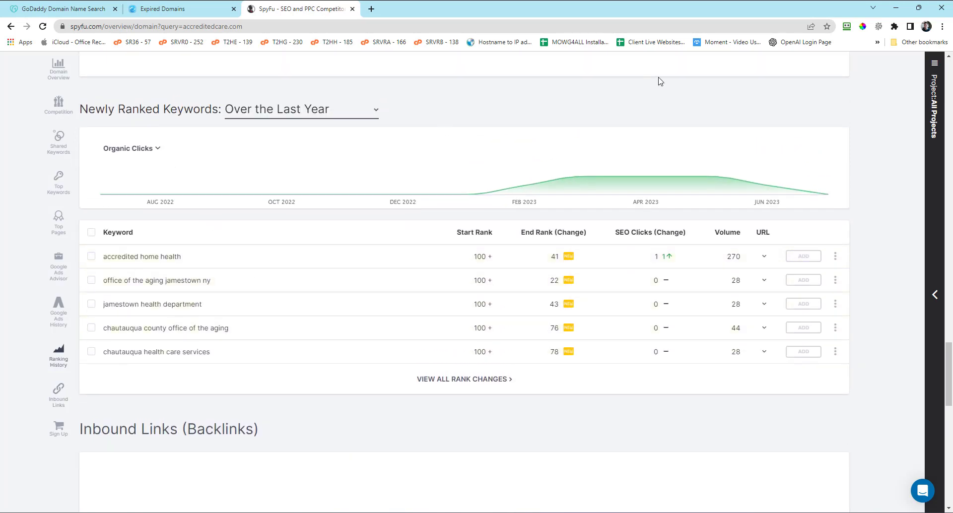
{"action": "scroll", "coordinate": [759, 194], "scroll_direction": "up", "scroll_amount": 20}
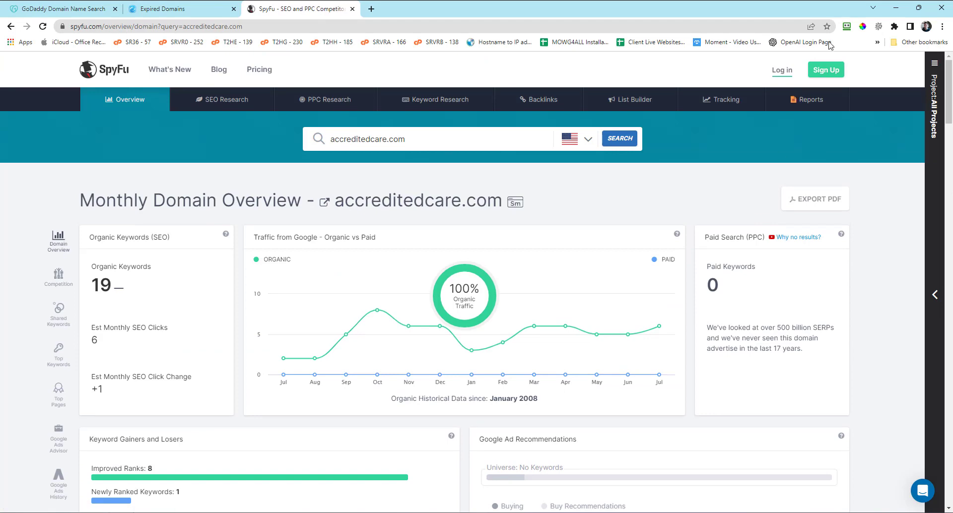
{"action": "left_click", "coordinate": [782, 70]}
{"action": "left_click", "coordinate": [438, 208]}
{"action": "left_click", "coordinate": [446, 213]}
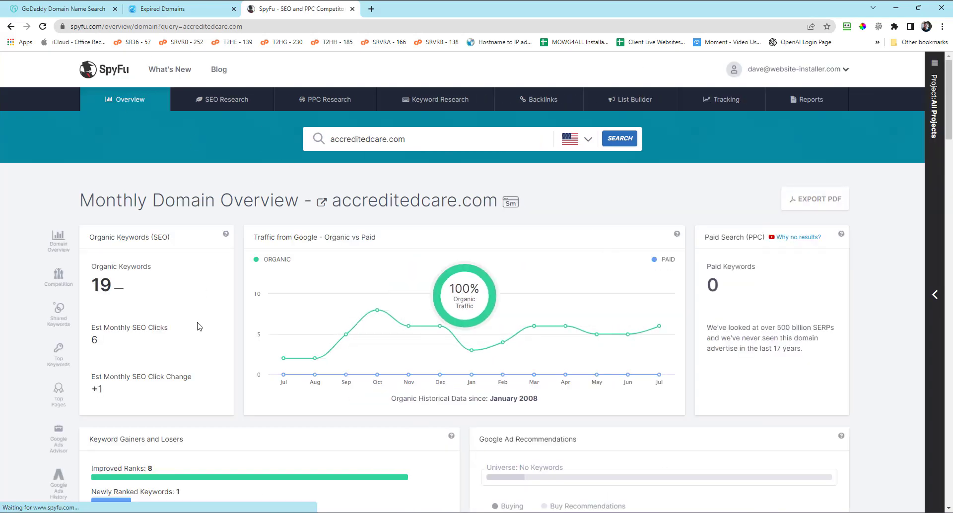
- Review accreditedcare.com's newly ranked keywords, opening the date-range picker and closing it unchanged
{"action": "scroll", "coordinate": [196, 324], "scroll_direction": "down", "scroll_amount": 6}
{"action": "scroll", "coordinate": [200, 315], "scroll_direction": "down", "scroll_amount": 8}
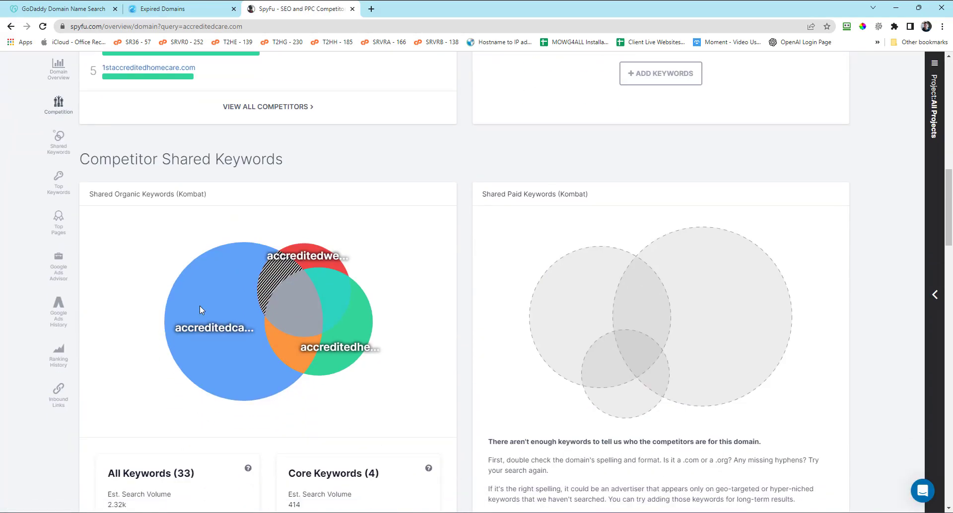
{"action": "mouse_move", "coordinate": [209, 316]}
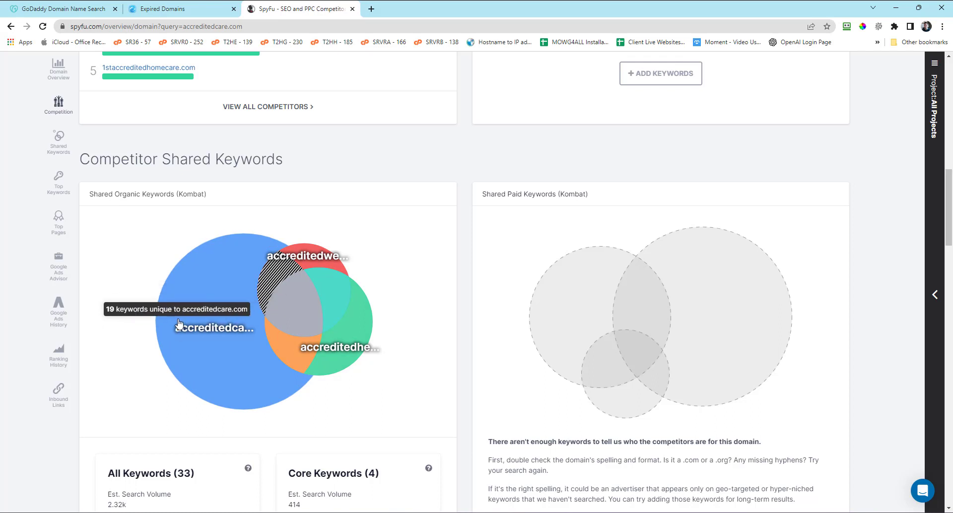
{"action": "mouse_move", "coordinate": [293, 249]}
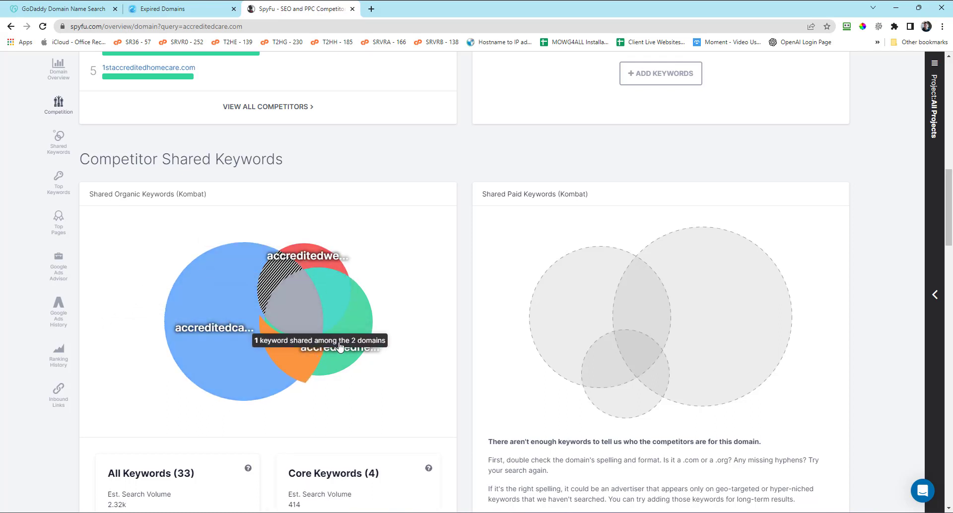
{"action": "scroll", "coordinate": [97, 383], "scroll_direction": "down", "scroll_amount": 8}
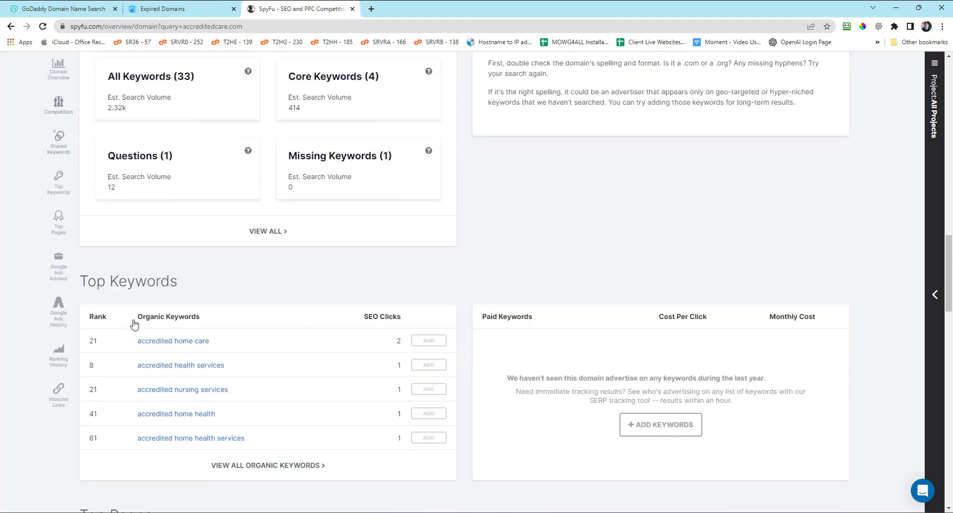
{"action": "scroll", "coordinate": [63, 366], "scroll_direction": "down", "scroll_amount": 5}
{"action": "left_click", "coordinate": [59, 361]}
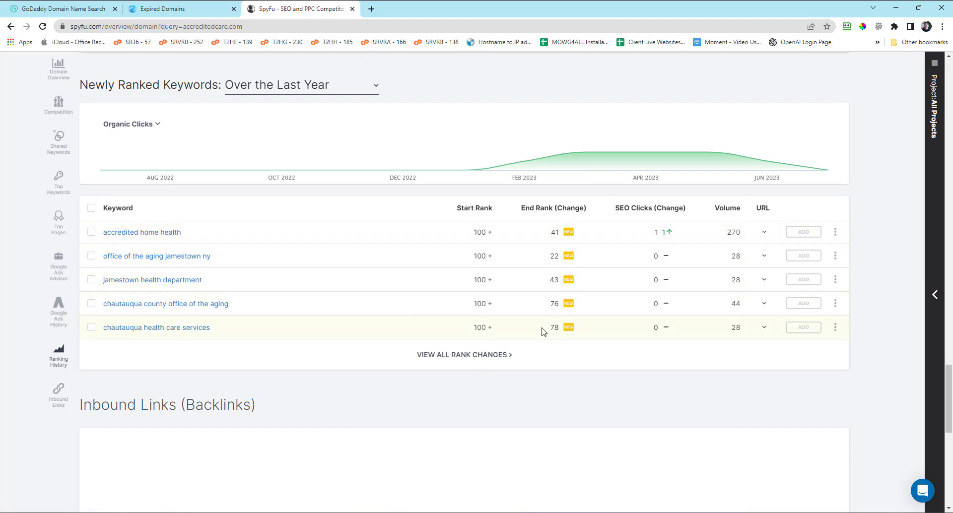
{"action": "mouse_move", "coordinate": [595, 159]}
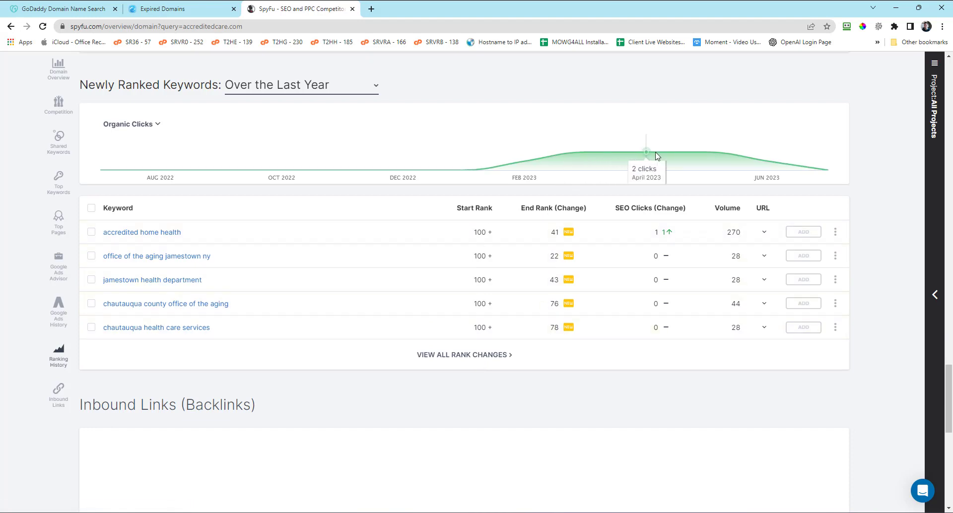
{"action": "left_click", "coordinate": [237, 92]}
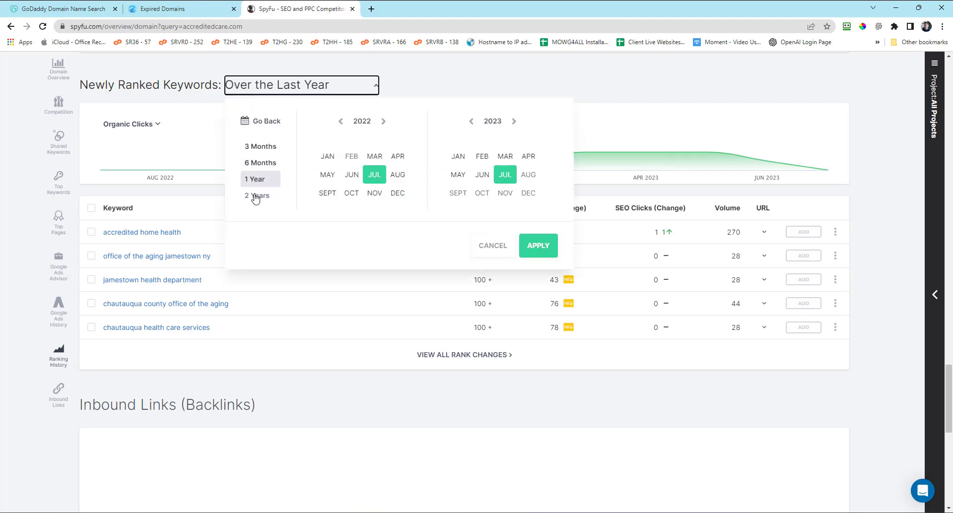
{"action": "left_click", "coordinate": [553, 252]}
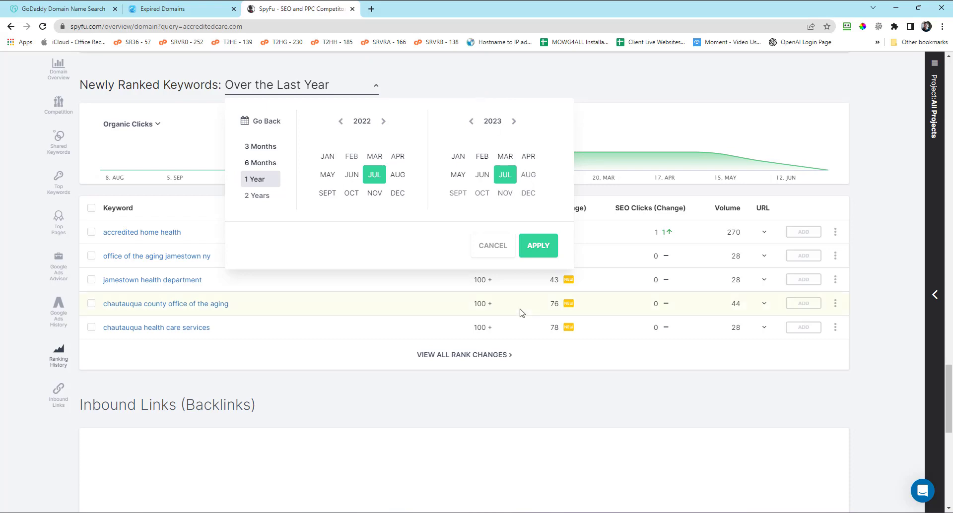
{"action": "left_click", "coordinate": [536, 410]}
- Scroll back to the top of the overview and select the domain in the search box
{"action": "scroll", "coordinate": [536, 409], "scroll_direction": "down", "scroll_amount": 6}
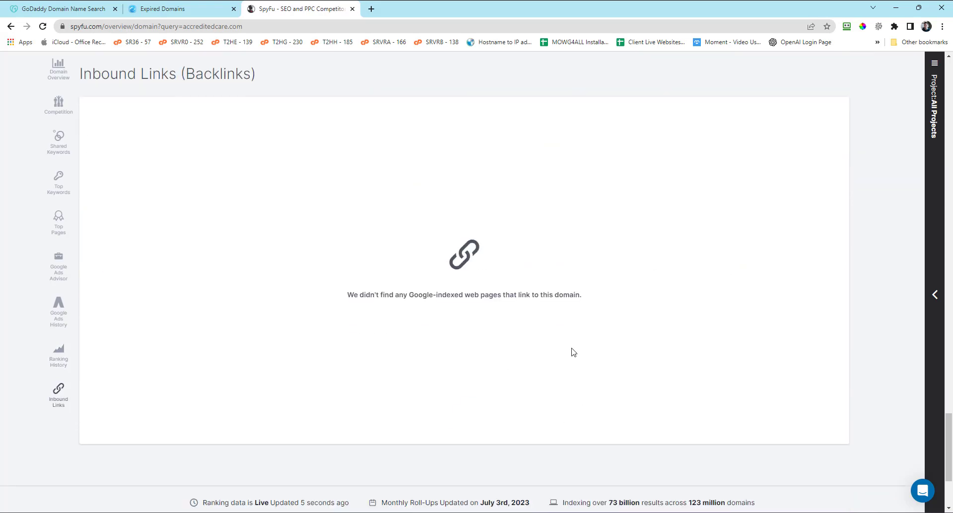
{"action": "scroll", "coordinate": [565, 353], "scroll_direction": "down", "scroll_amount": 3}
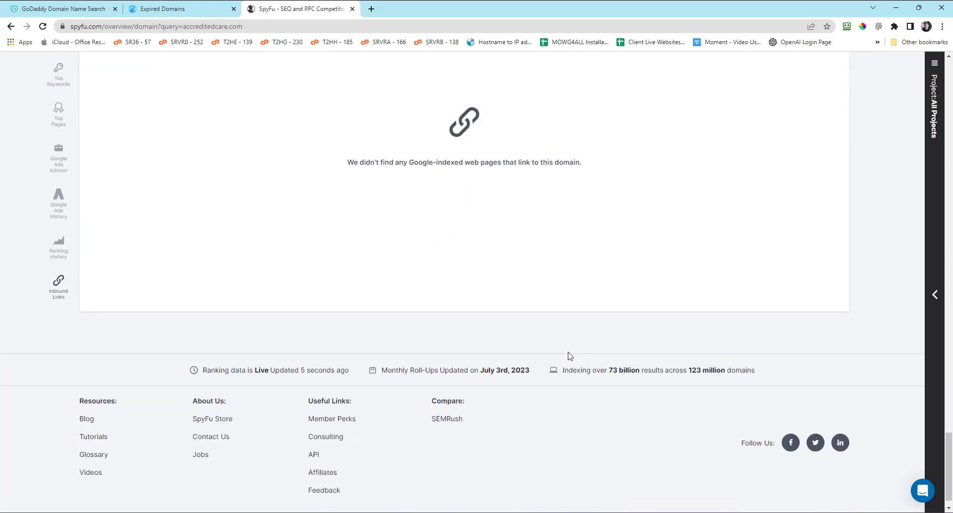
{"action": "scroll", "coordinate": [568, 355], "scroll_direction": "up", "scroll_amount": 7}
{"action": "scroll", "coordinate": [569, 356], "scroll_direction": "up", "scroll_amount": 3}
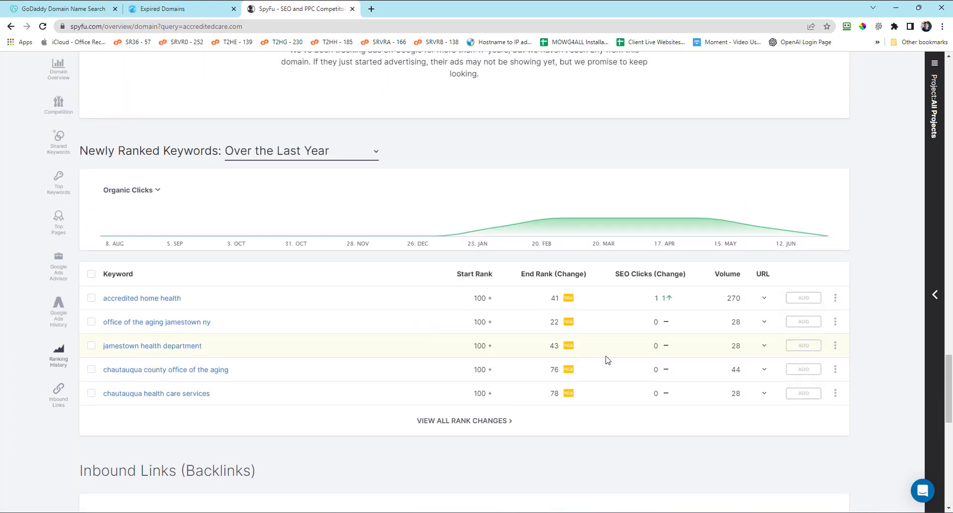
{"action": "scroll", "coordinate": [614, 354], "scroll_direction": "up", "scroll_amount": 20}
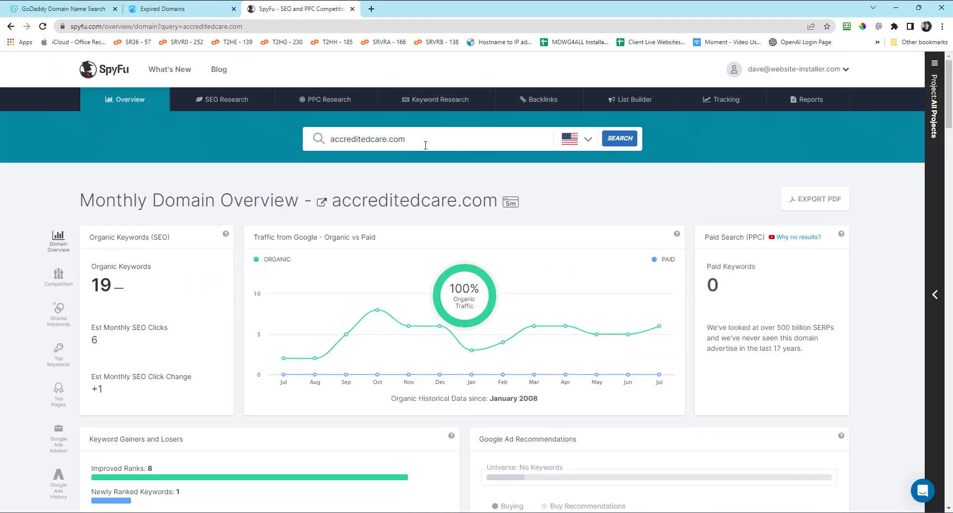
{"action": "left_click", "coordinate": [485, 143]}
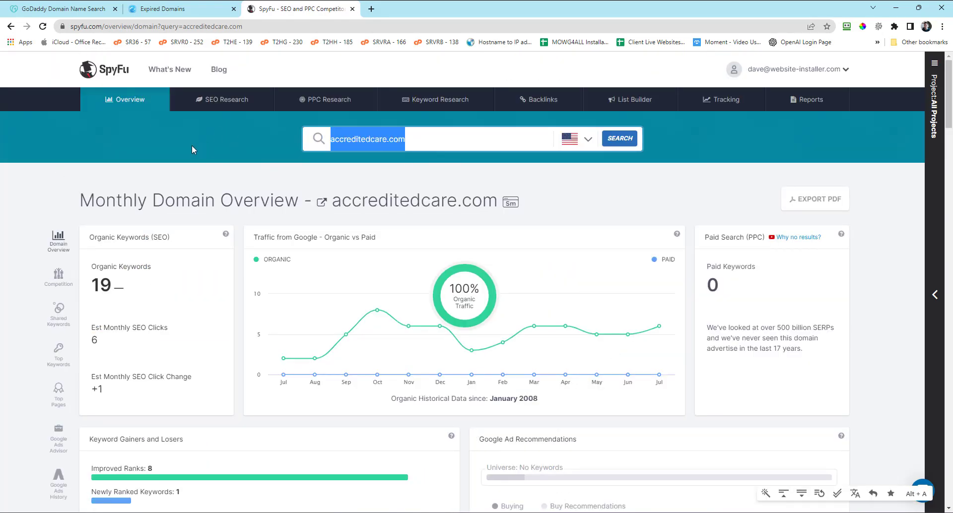
{"action": "left_click", "coordinate": [376, 141]}
- Search archive.org's Wayback Machine for accreditedcare.com, revealing 54 captures from 2001 to 2023
{"action": "triple_click", "coordinate": [375, 140]}
{"action": "left_click", "coordinate": [371, 8]}
{"action": "type", "text": "archive.or"}
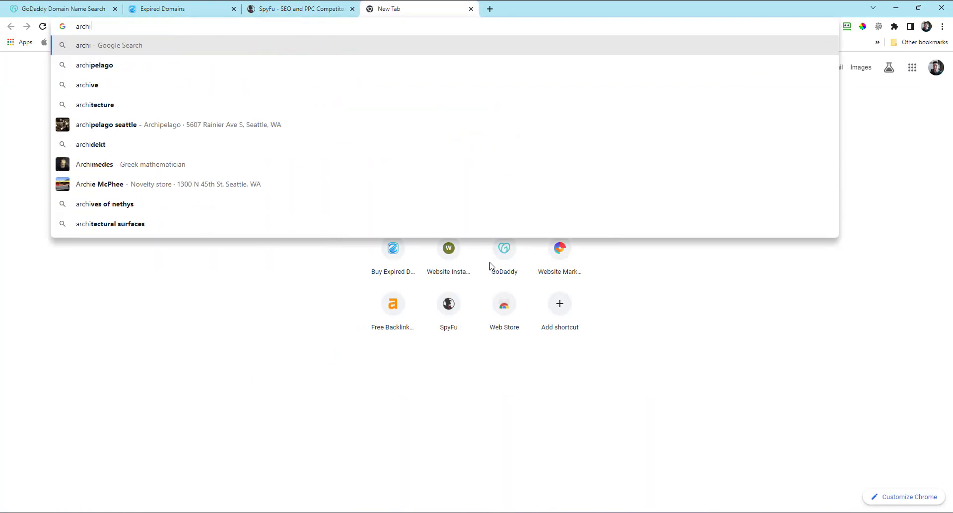
{"action": "key", "text": "Return"}
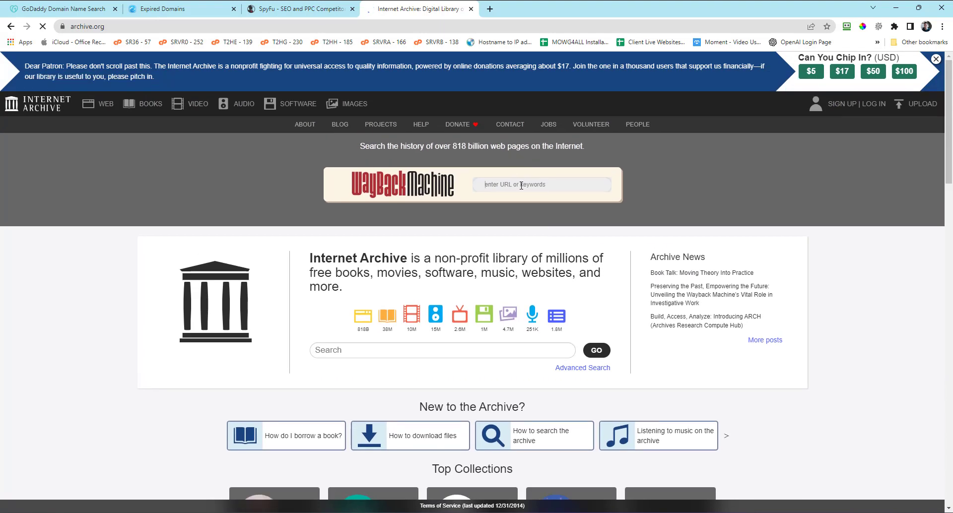
{"action": "key", "text": "ctrl+v"}
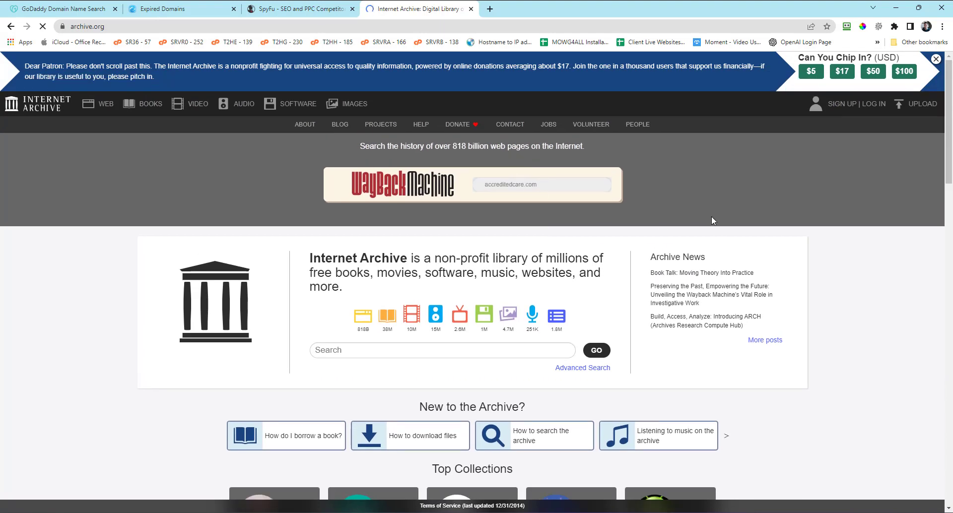
{"action": "key", "text": "Return"}
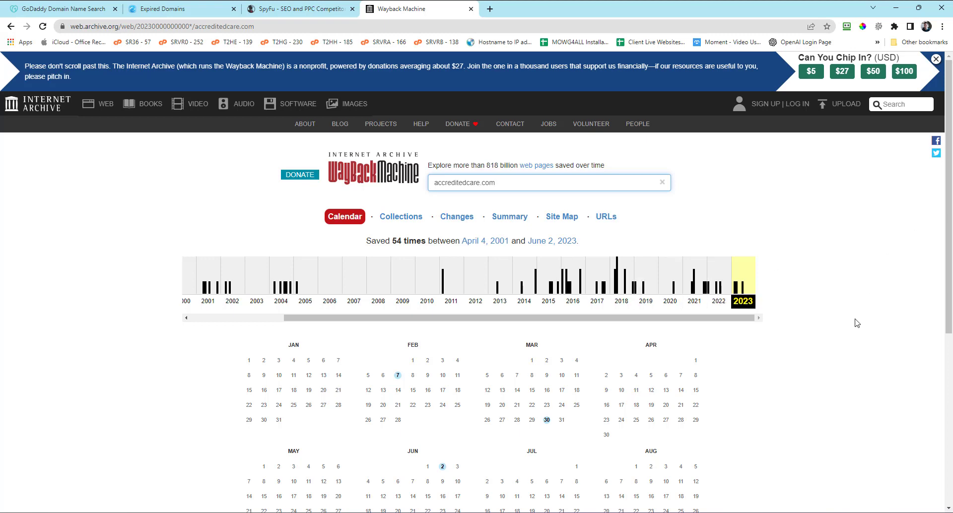
- Pick 2021 on the timeline and open the December 1, 2021 23:18:23 capture
{"action": "scroll", "coordinate": [857, 324], "scroll_direction": "down", "scroll_amount": 3}
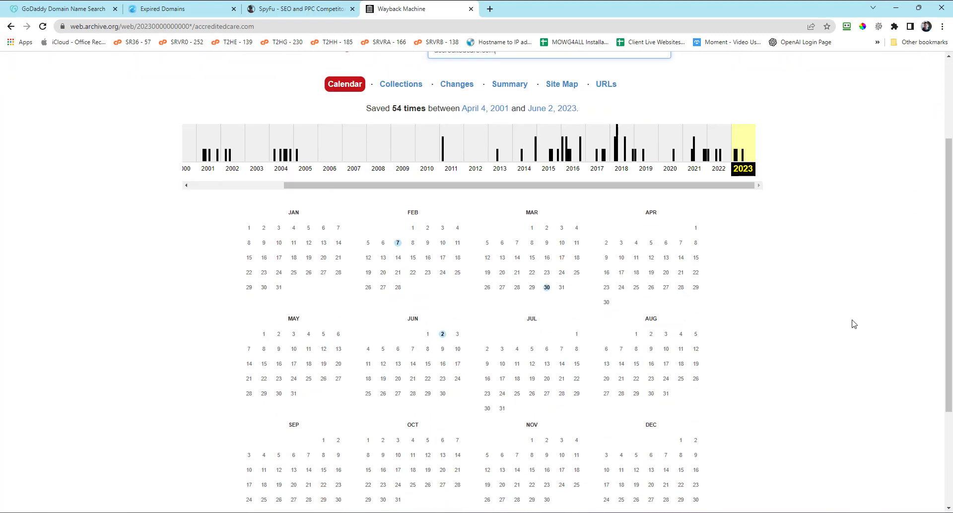
{"action": "left_click", "coordinate": [706, 158]}
{"action": "mouse_move", "coordinate": [455, 350]}
{"action": "scroll", "coordinate": [757, 278], "scroll_direction": "down", "scroll_amount": 4}
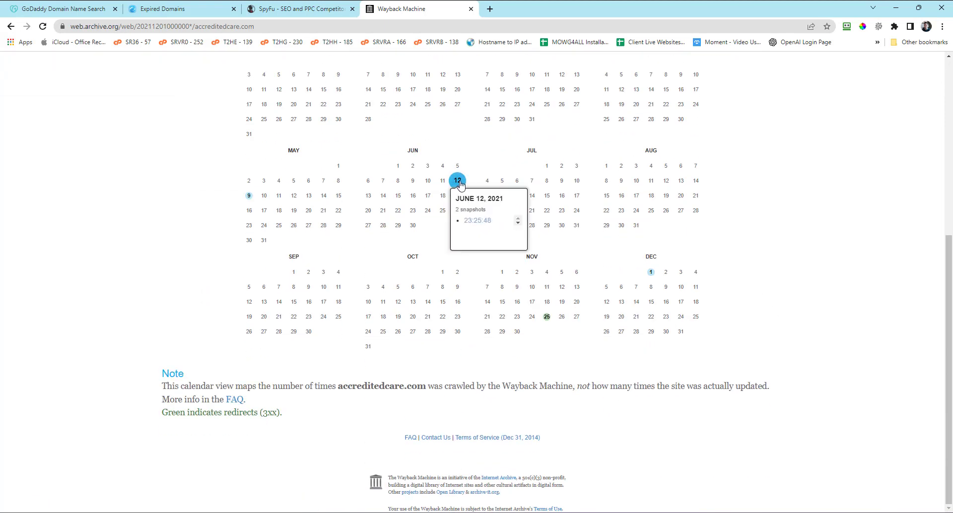
{"action": "scroll", "coordinate": [753, 230], "scroll_direction": "up", "scroll_amount": 5}
{"action": "mouse_move", "coordinate": [651, 474]}
{"action": "mouse_move", "coordinate": [457, 384]}
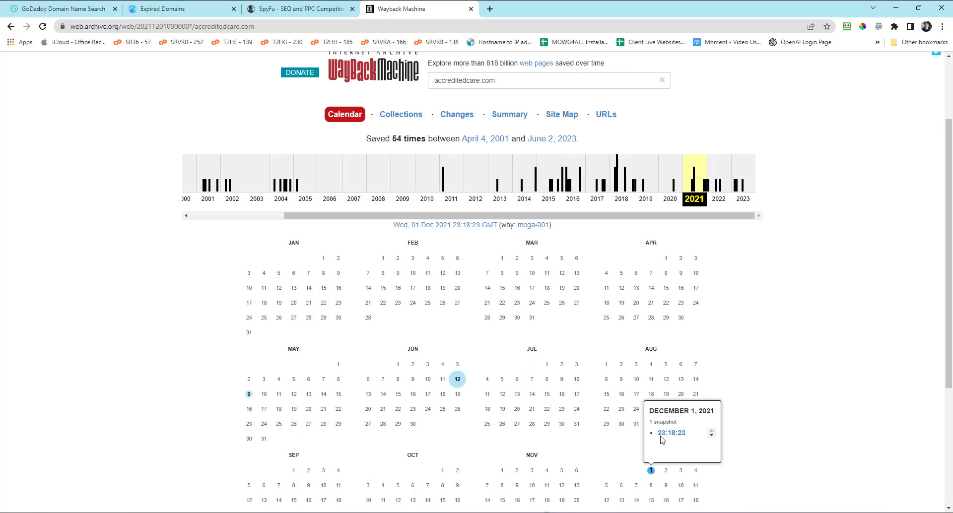
{"action": "left_click", "coordinate": [661, 435]}
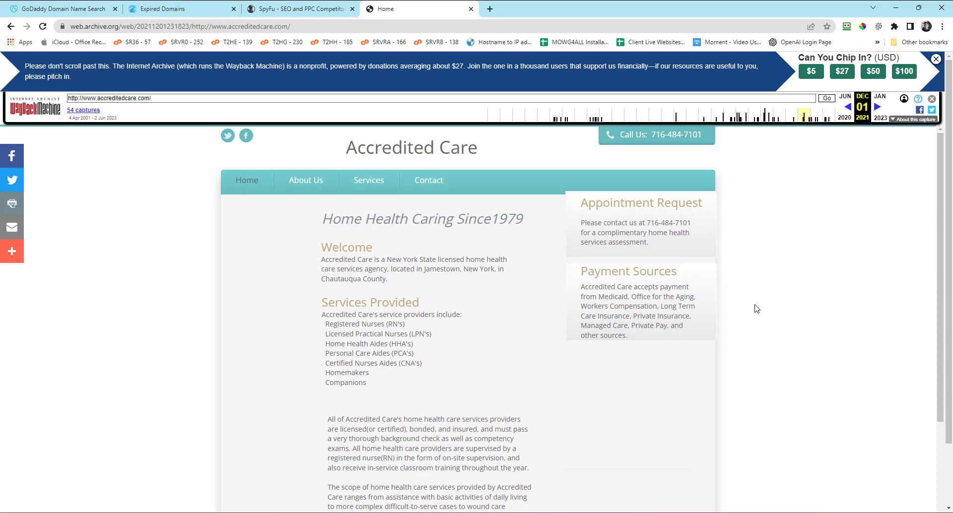
- View the 2004 GoDaddy-parked and February 2011 Accredited Care captures, then return to SpamZilla
{"action": "left_click_drag", "start_coordinate": [693, 224], "coordinate": [649, 223]}
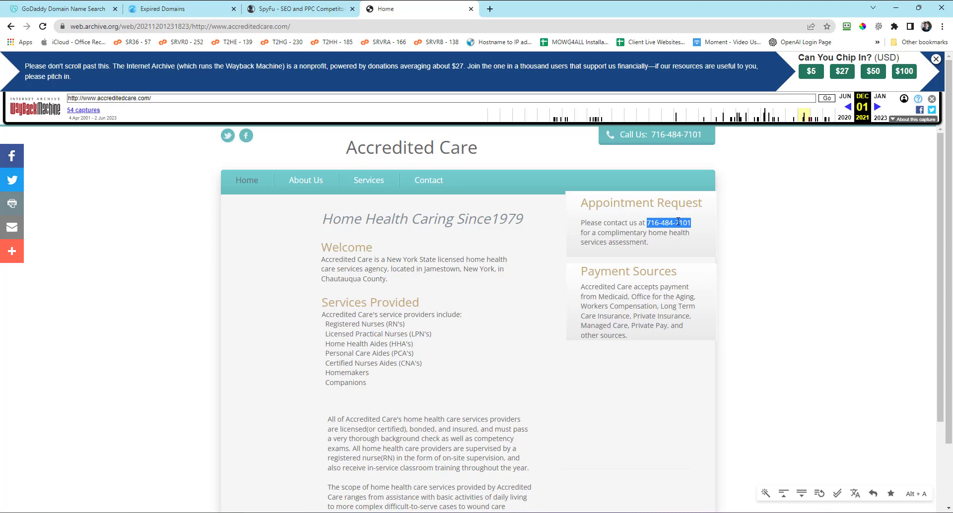
{"action": "left_click", "coordinate": [789, 250]}
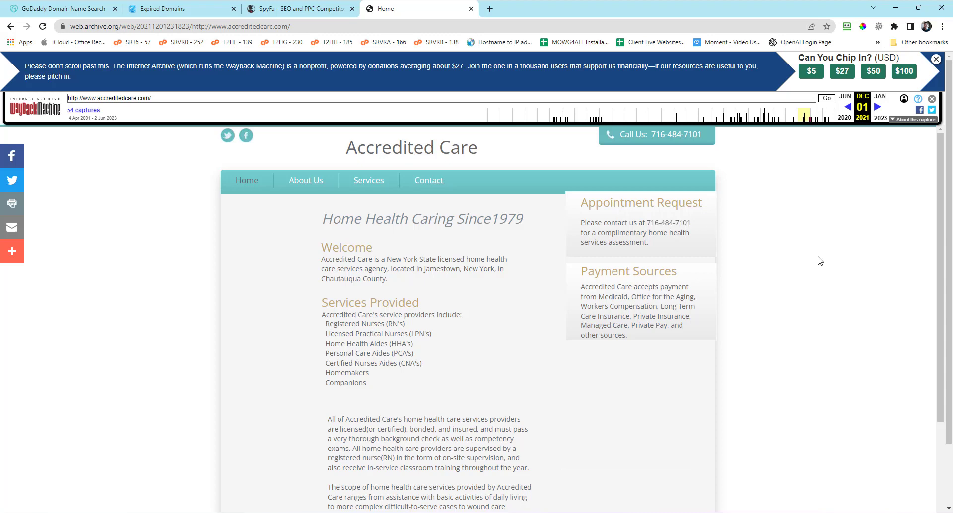
{"action": "left_click", "coordinate": [596, 120]}
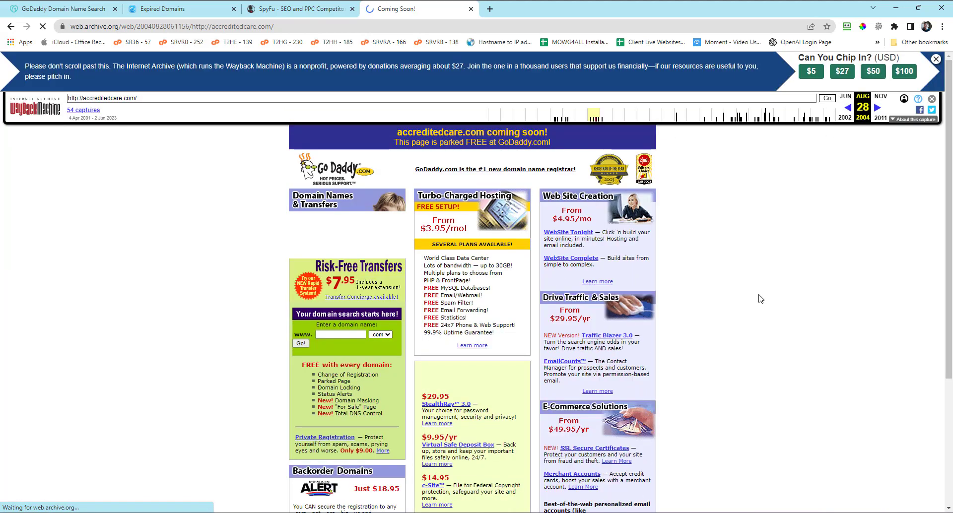
{"action": "scroll", "coordinate": [698, 296], "scroll_direction": "down", "scroll_amount": 3}
{"action": "scroll", "coordinate": [760, 298], "scroll_direction": "up", "scroll_amount": 3}
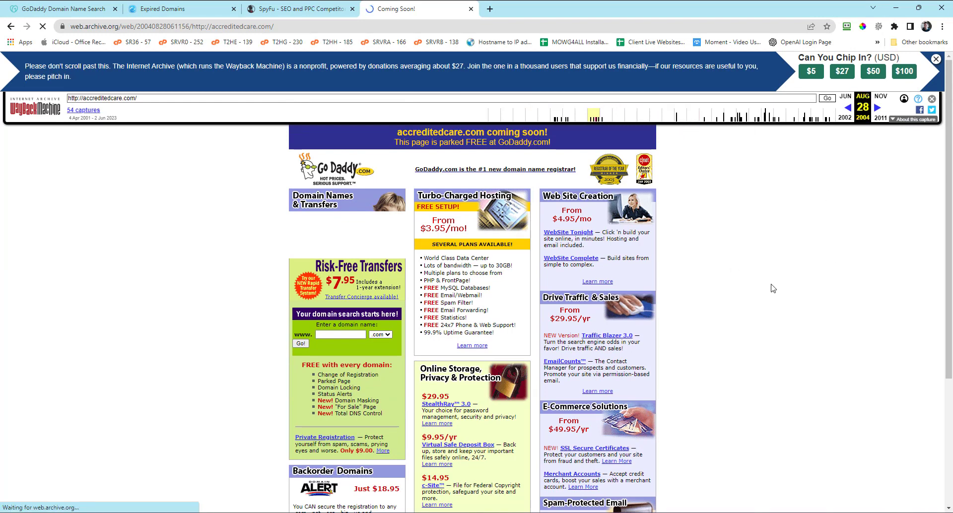
{"action": "left_click", "coordinate": [678, 122]}
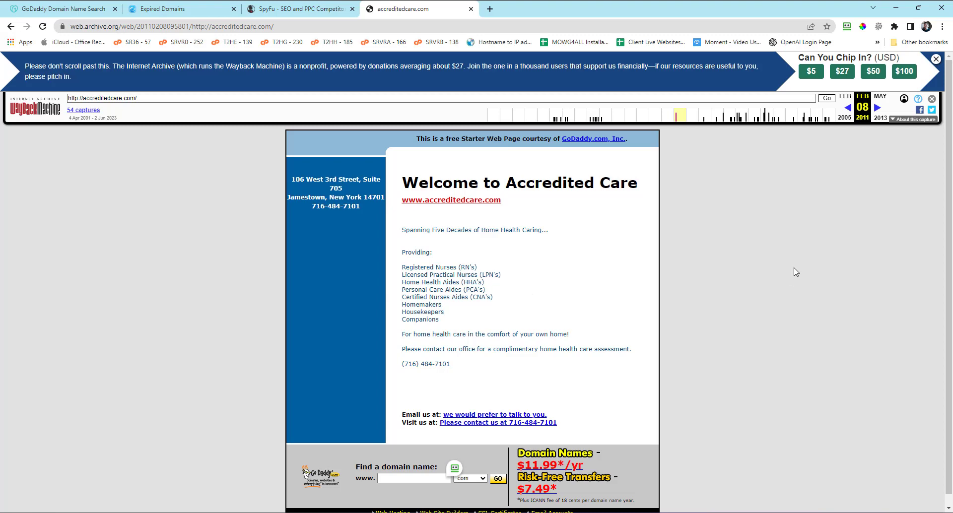
{"action": "left_click", "coordinate": [296, 10]}
{"action": "left_click", "coordinate": [180, 10]}
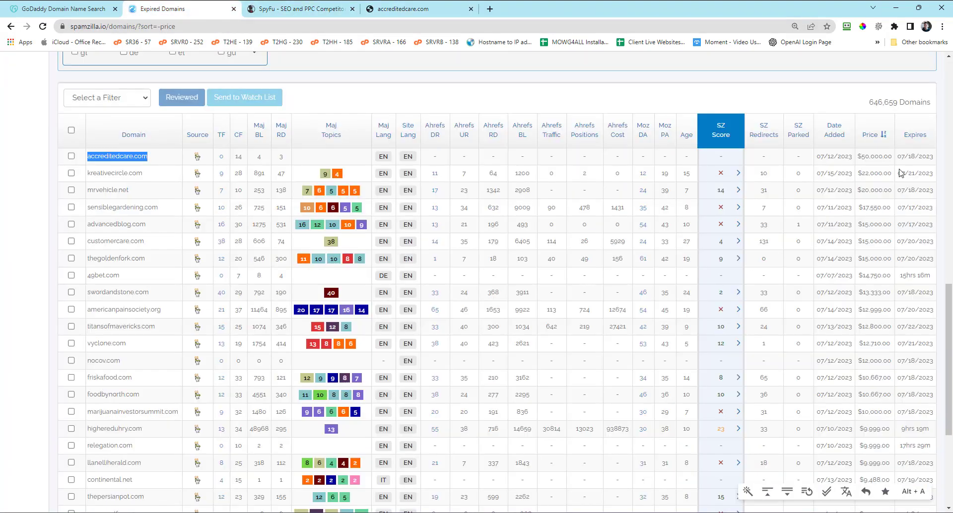
{"action": "left_click", "coordinate": [876, 157]}
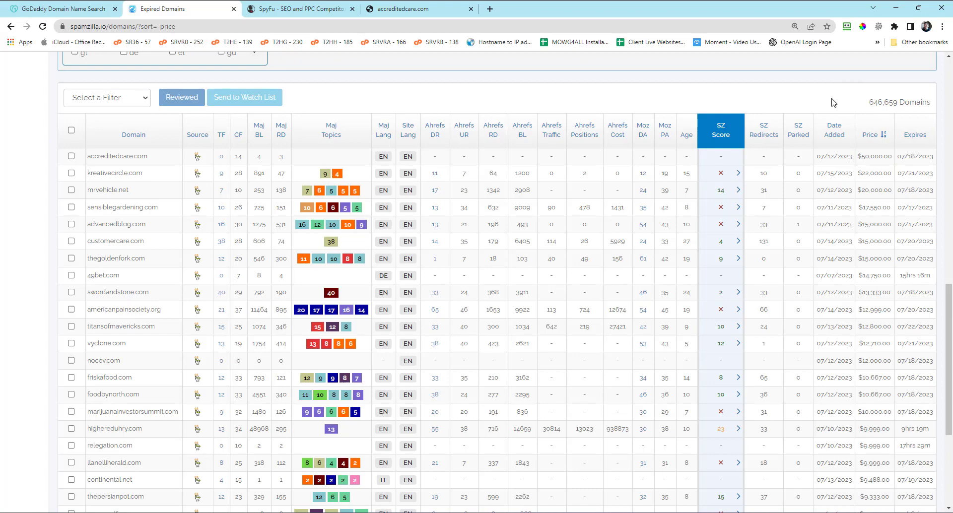
{"action": "scroll", "coordinate": [882, 305], "scroll_direction": "down", "scroll_amount": 4}
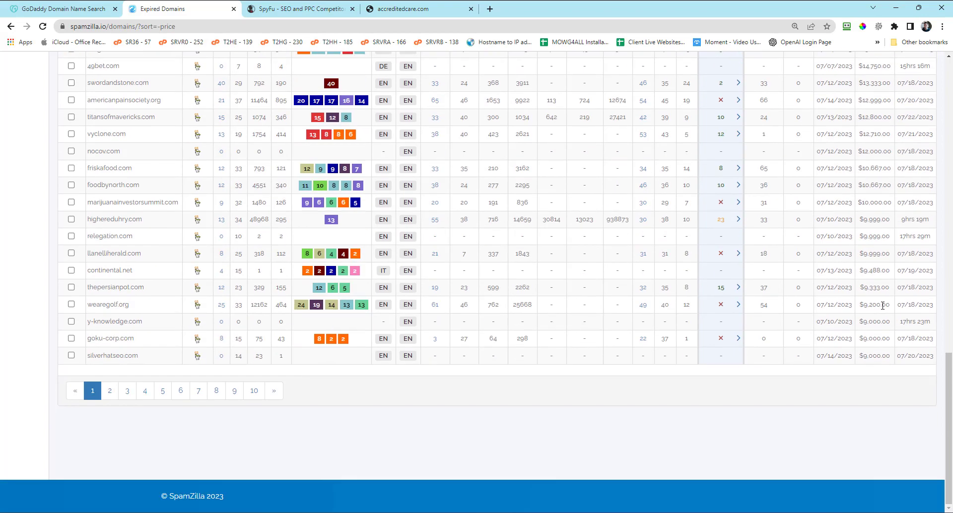
{"action": "scroll", "coordinate": [883, 306], "scroll_direction": "up", "scroll_amount": 6}
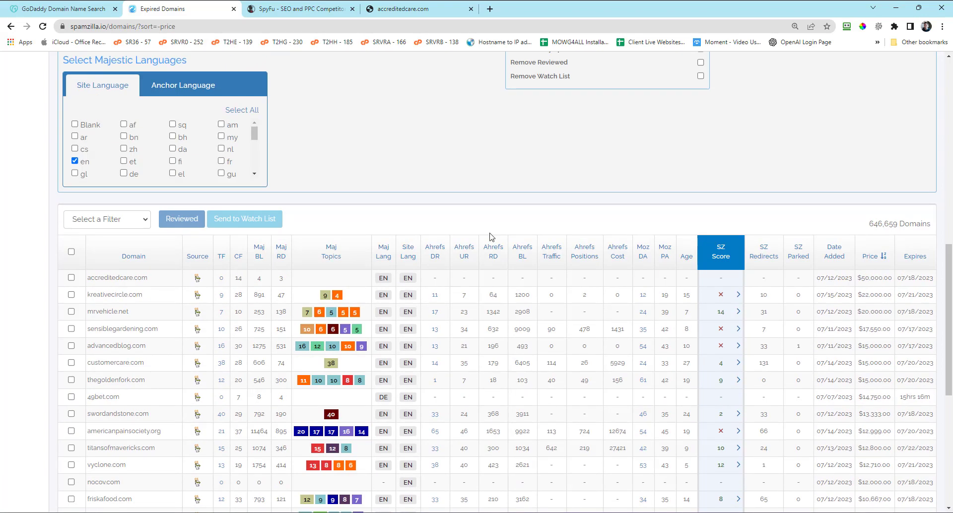
{"action": "left_click", "coordinate": [102, 221]}
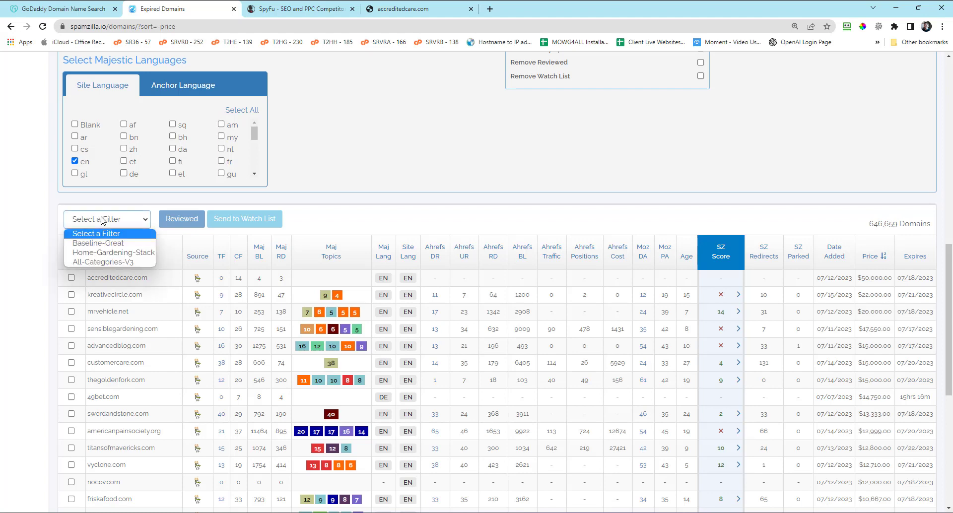
{"action": "left_click", "coordinate": [102, 221]}
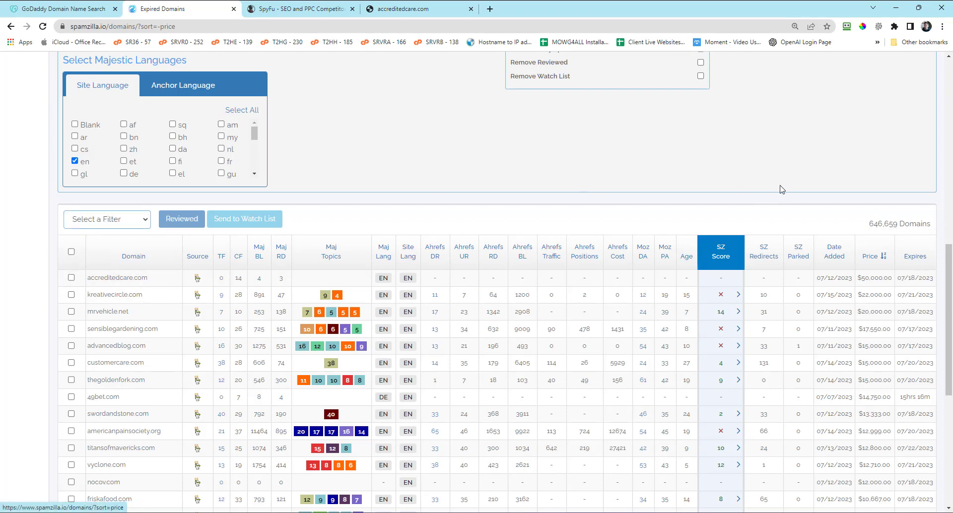
{"action": "scroll", "coordinate": [695, 194], "scroll_direction": "up", "scroll_amount": 4}
{"action": "scroll", "coordinate": [819, 204], "scroll_direction": "up", "scroll_amount": 7}
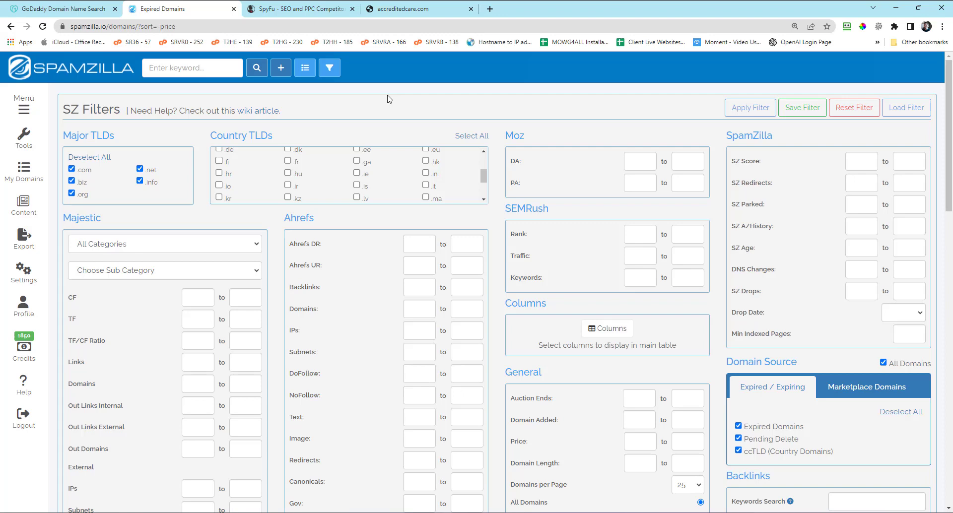
- Return from SpyFu to SpamZilla and go to page 8 of the expired domains results
{"action": "left_click", "coordinate": [304, 12]}
{"action": "left_click", "coordinate": [188, 9]}
{"action": "scroll", "coordinate": [793, 234], "scroll_direction": "down", "scroll_amount": 7}
{"action": "scroll", "coordinate": [793, 234], "scroll_direction": "down", "scroll_amount": 10}
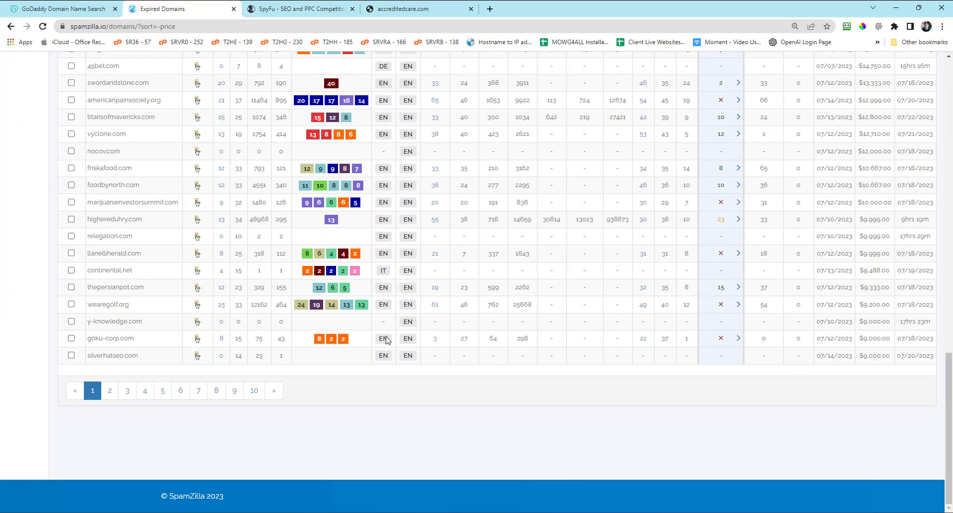
{"action": "left_click", "coordinate": [214, 395]}
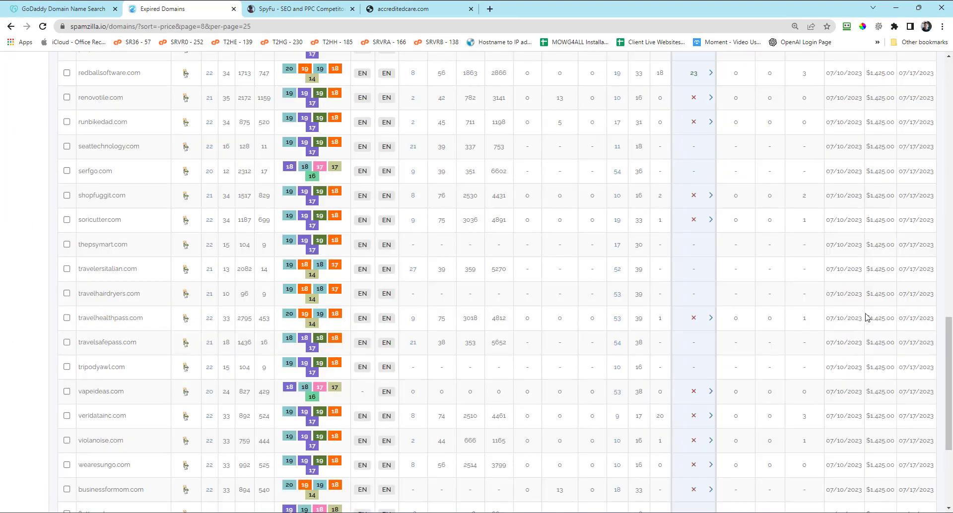
- Scroll through page 8, highlighting runbikedad.com's 1,425.00 price
{"action": "double_click", "coordinate": [883, 123]}
{"action": "scroll", "coordinate": [882, 297], "scroll_direction": "up", "scroll_amount": 1}
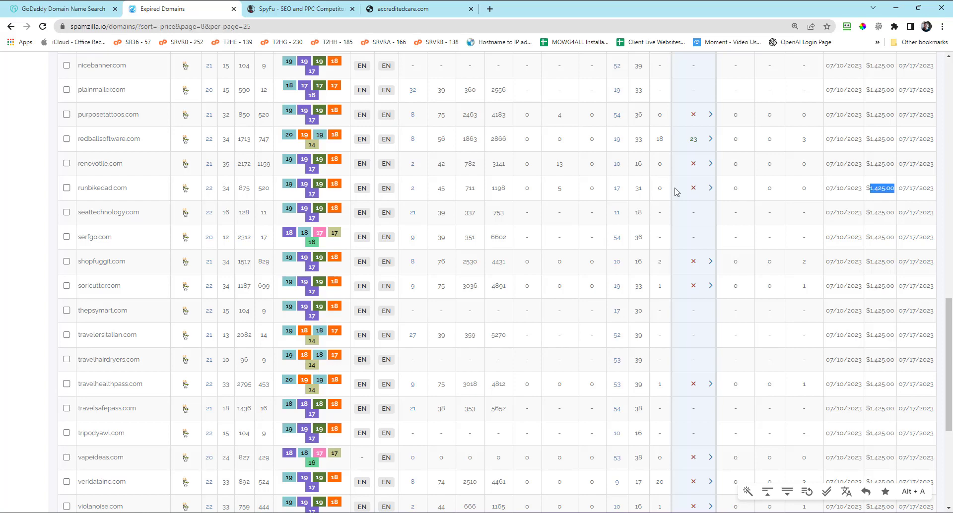
{"action": "mouse_move", "coordinate": [695, 193]}
{"action": "scroll", "coordinate": [472, 202], "scroll_direction": "up", "scroll_amount": 4}
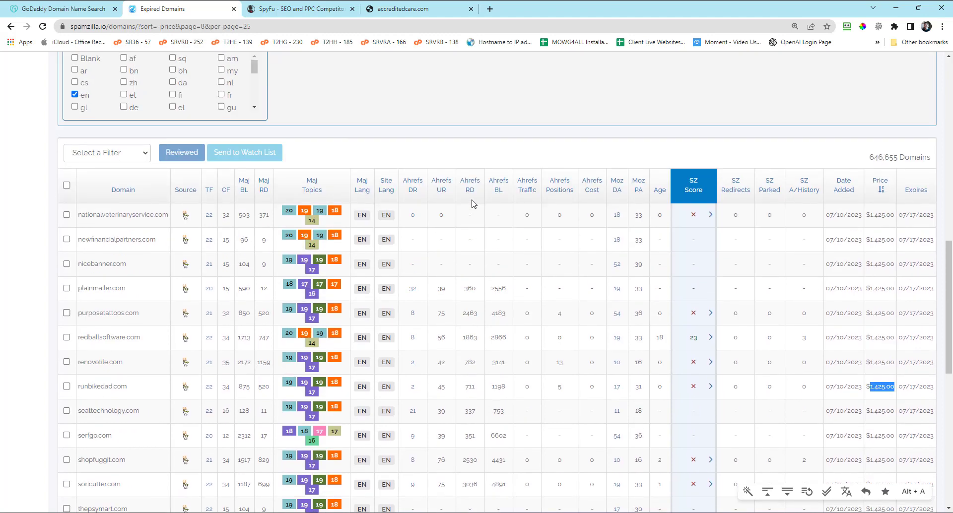
{"action": "scroll", "coordinate": [472, 203], "scroll_direction": "down", "scroll_amount": 1}
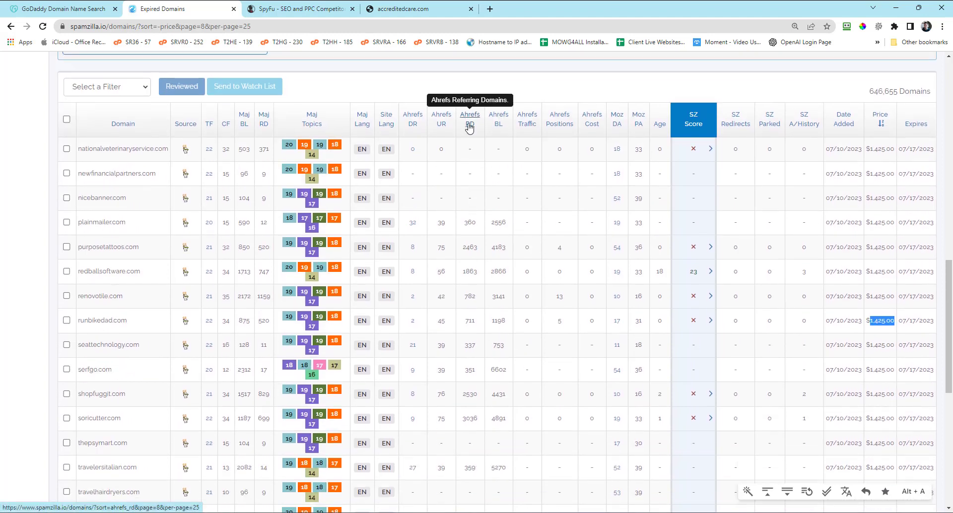
{"action": "scroll", "coordinate": [469, 129], "scroll_direction": "down", "scroll_amount": 2}
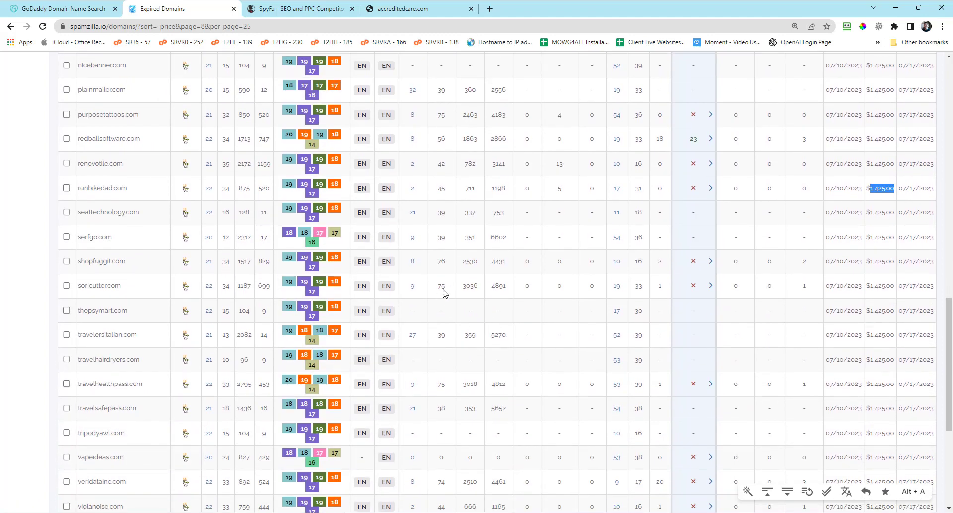
{"action": "scroll", "coordinate": [446, 373], "scroll_direction": "down", "scroll_amount": 3}
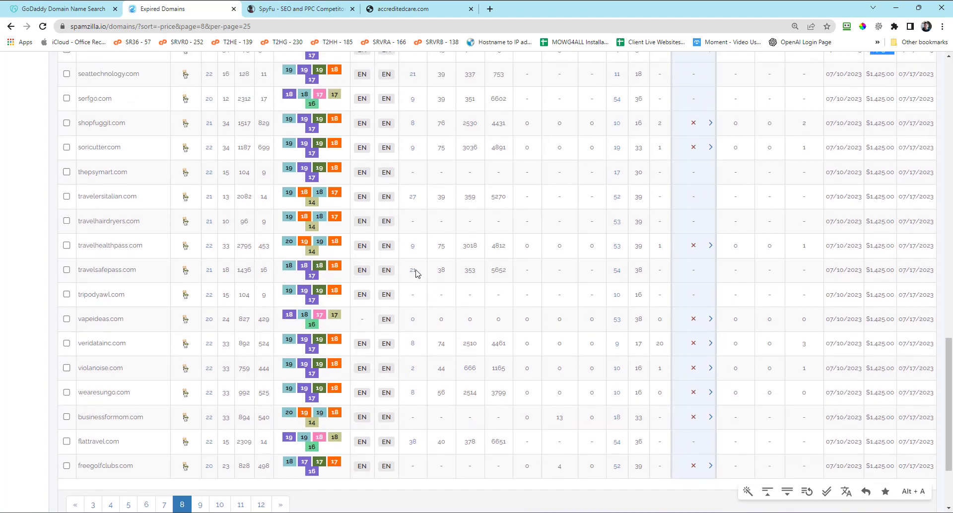
{"action": "scroll", "coordinate": [418, 249], "scroll_direction": "up", "scroll_amount": 1}
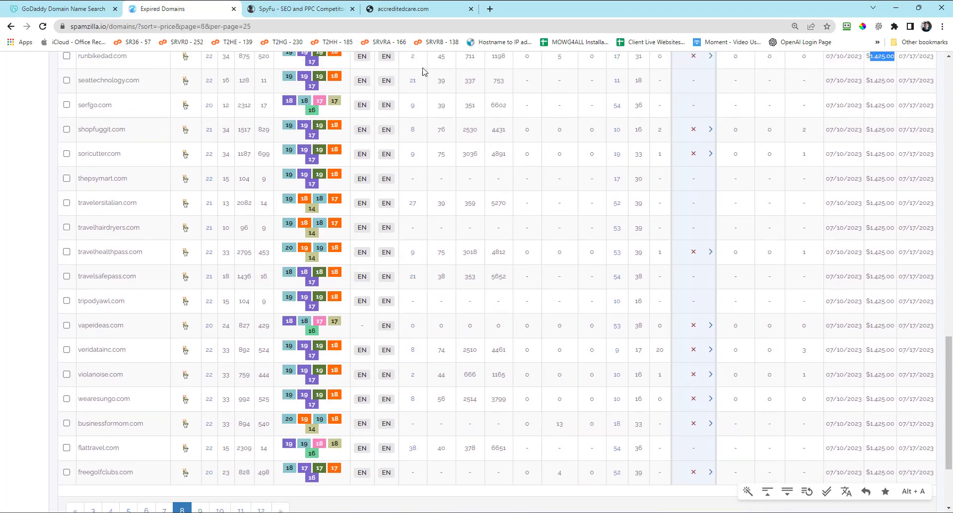
{"action": "scroll", "coordinate": [461, 242], "scroll_direction": "up", "scroll_amount": 1}
{"action": "scroll", "coordinate": [461, 242], "scroll_direction": "up", "scroll_amount": 1}
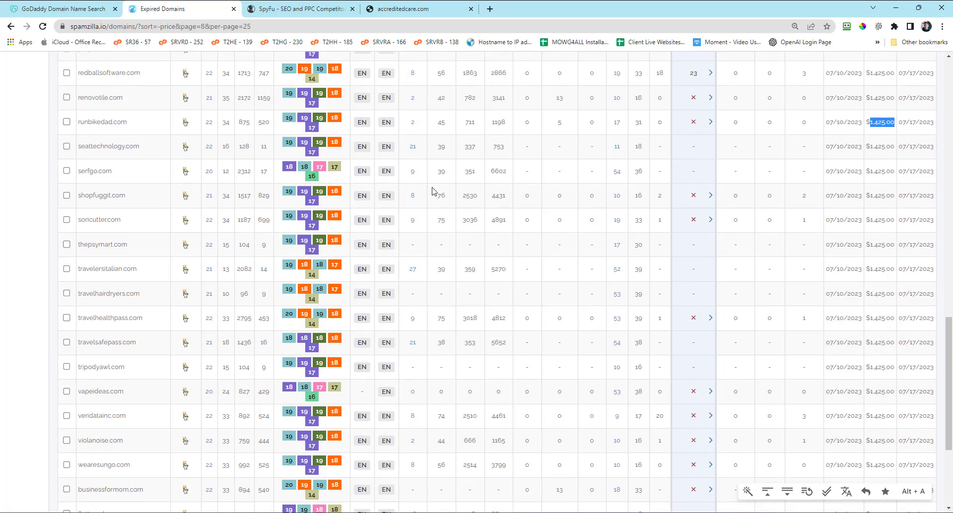
- Check runbikedad.com's Ahrefs UR 45 and DR 2, then expand redballsoftware.com's SZ Score details
{"action": "double_click", "coordinate": [440, 121]}
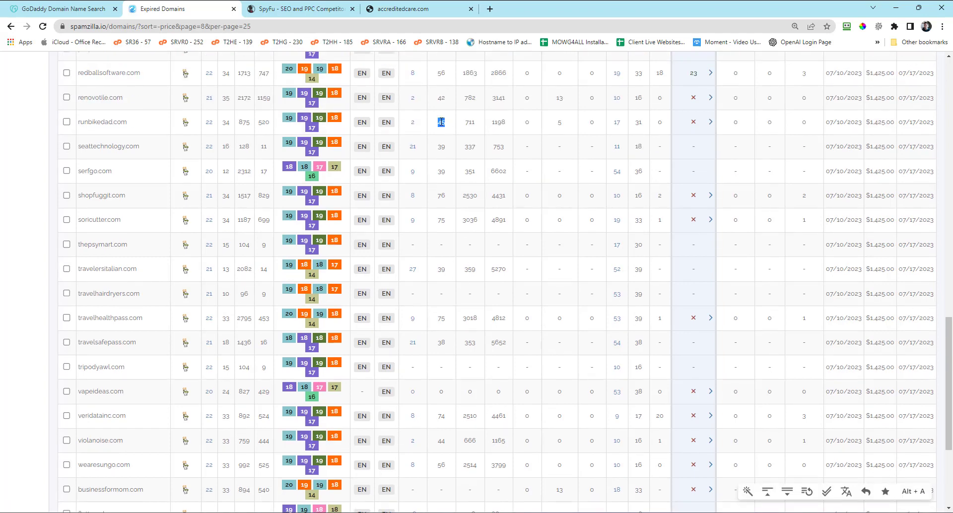
{"action": "double_click", "coordinate": [406, 124]}
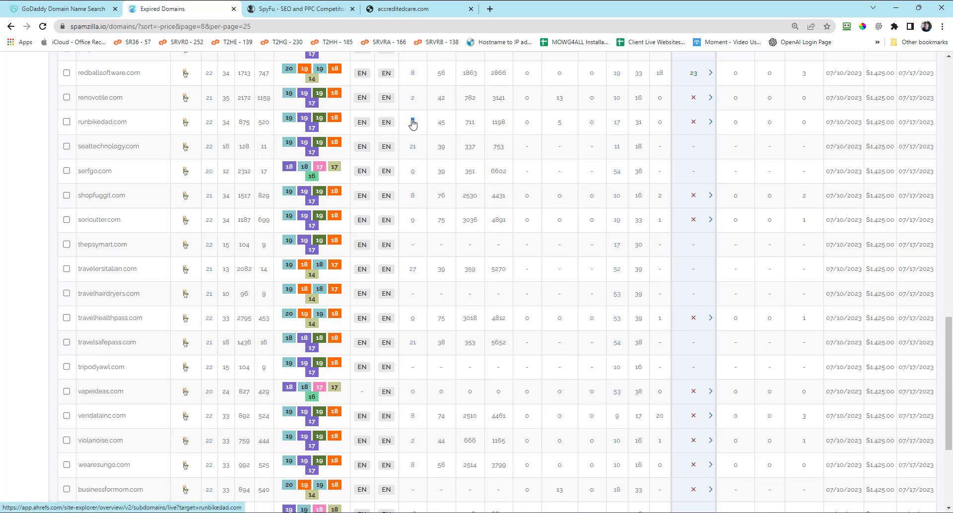
{"action": "left_click_drag", "start_coordinate": [412, 122], "coordinate": [439, 124]}
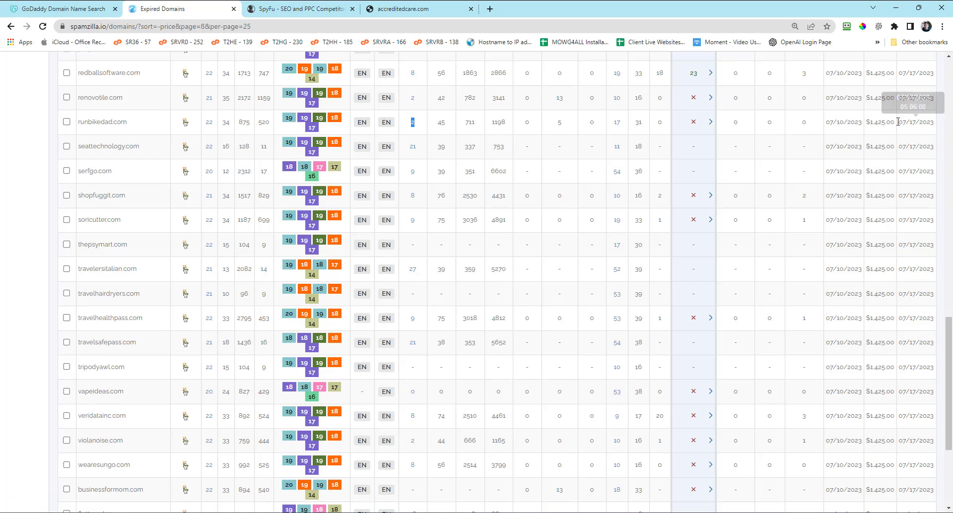
{"action": "mouse_move", "coordinate": [693, 125]}
{"action": "scroll", "coordinate": [725, 276], "scroll_direction": "up", "scroll_amount": 1}
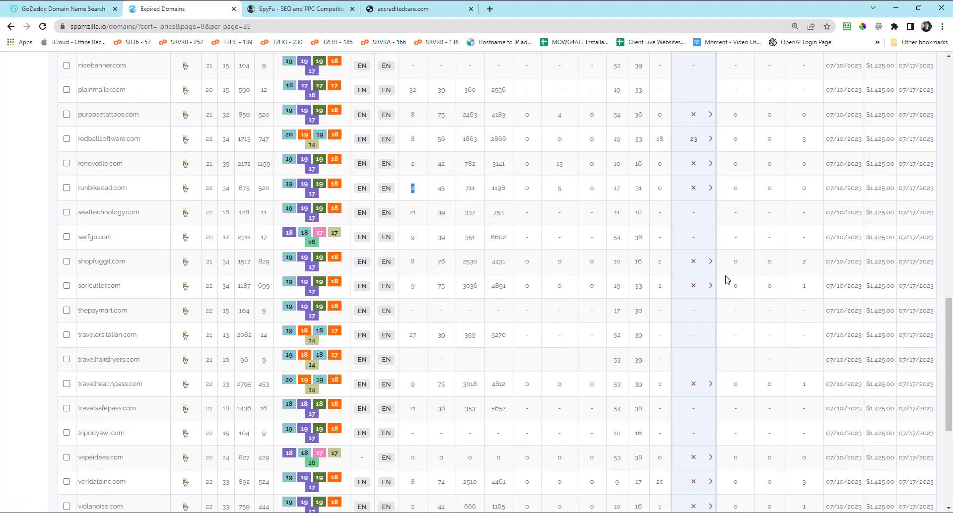
{"action": "left_click", "coordinate": [710, 141]}
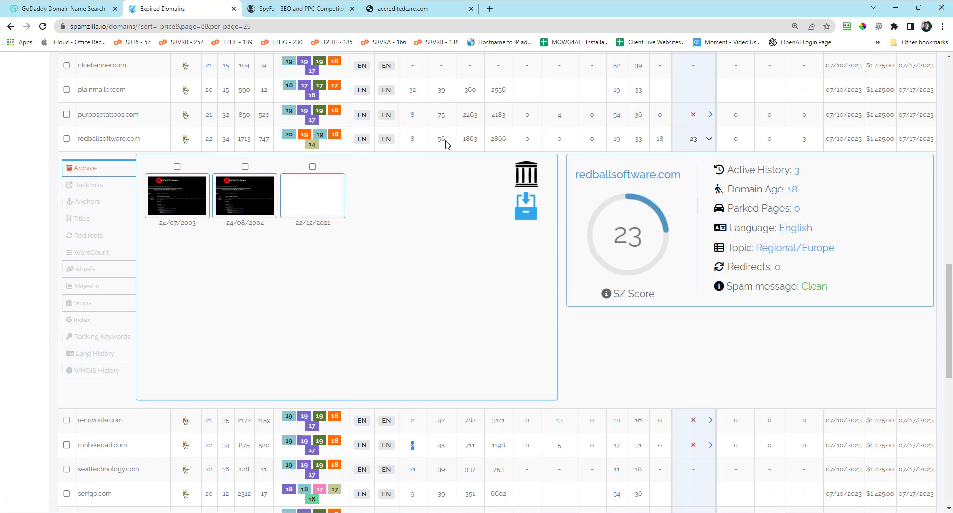
- Note redballsoftware.com's Ahrefs DR 8, collapse SZ Filters, and cancel the + Watch List modal
{"action": "double_click", "coordinate": [414, 140]}
{"action": "left_click", "coordinate": [771, 331]}
{"action": "scroll", "coordinate": [772, 334], "scroll_direction": "up", "scroll_amount": 4}
{"action": "scroll", "coordinate": [771, 336], "scroll_direction": "up", "scroll_amount": 10}
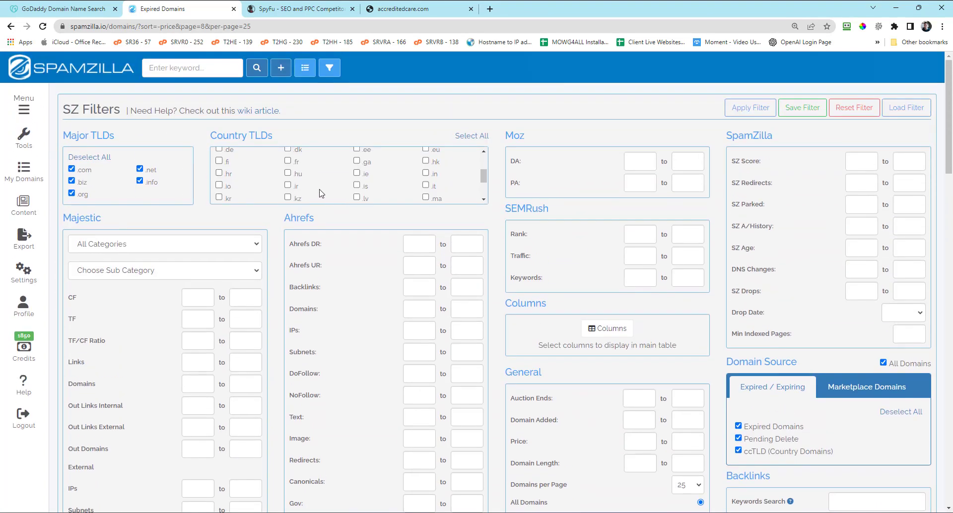
{"action": "left_click", "coordinate": [330, 69]}
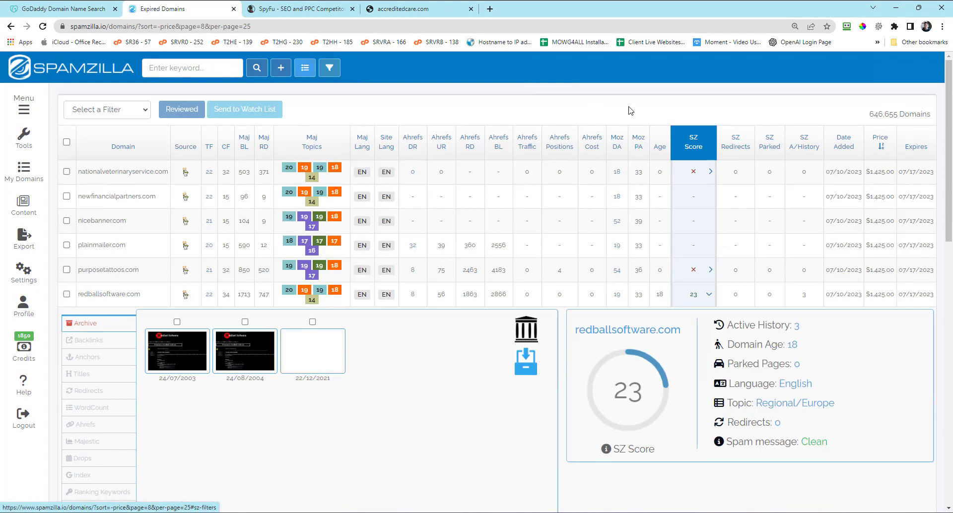
{"action": "left_click", "coordinate": [281, 72]}
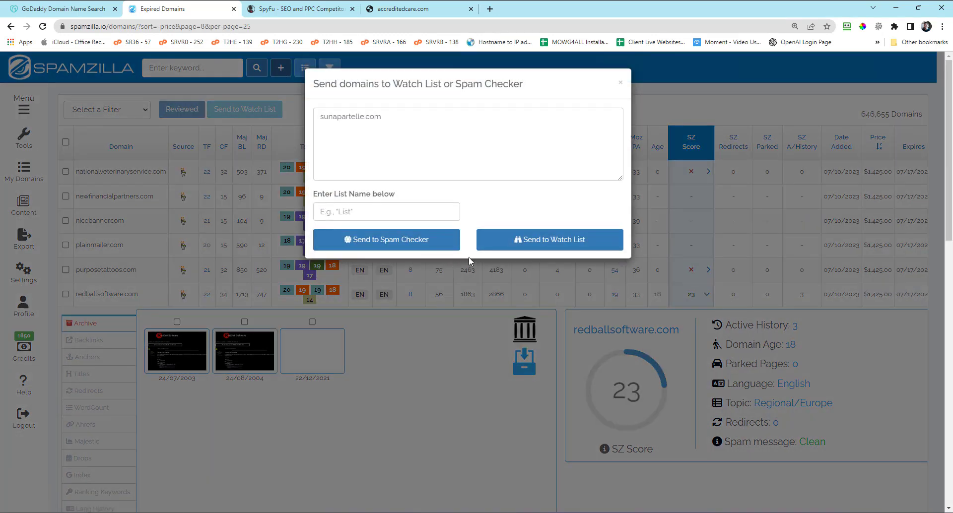
{"action": "left_click", "coordinate": [620, 82]}
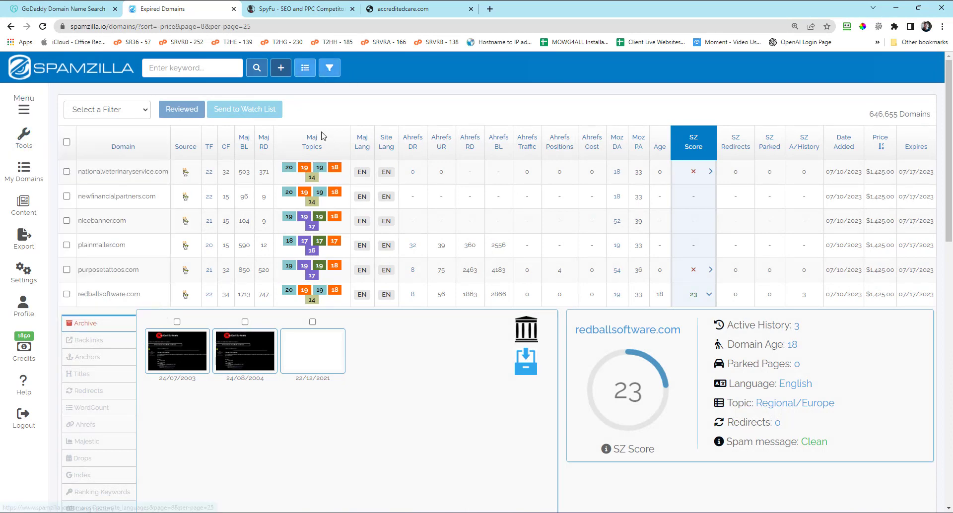
- Try the saved Home-Gardening-Stack, All-Categories-V3 and Baseline-Great filters, then reload the unfiltered table
{"action": "left_click", "coordinate": [119, 112]}
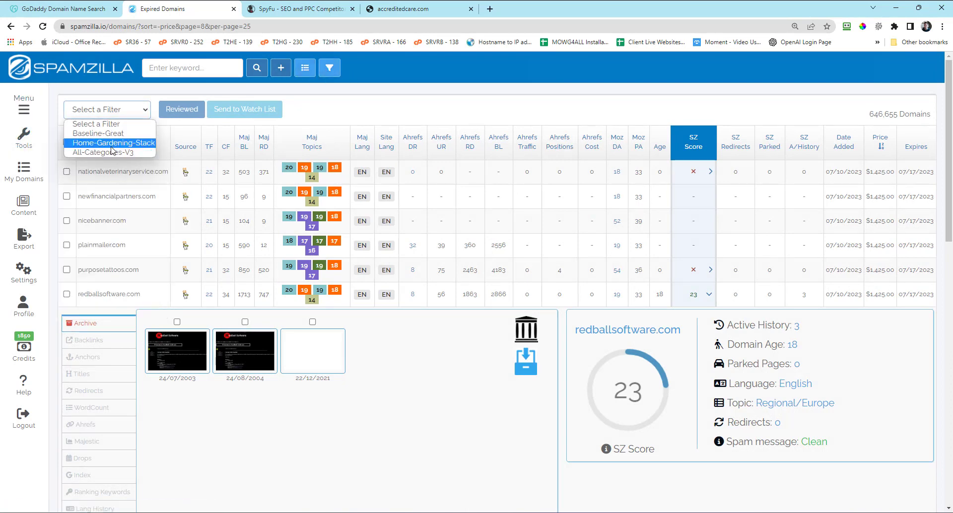
{"action": "left_click", "coordinate": [112, 144]}
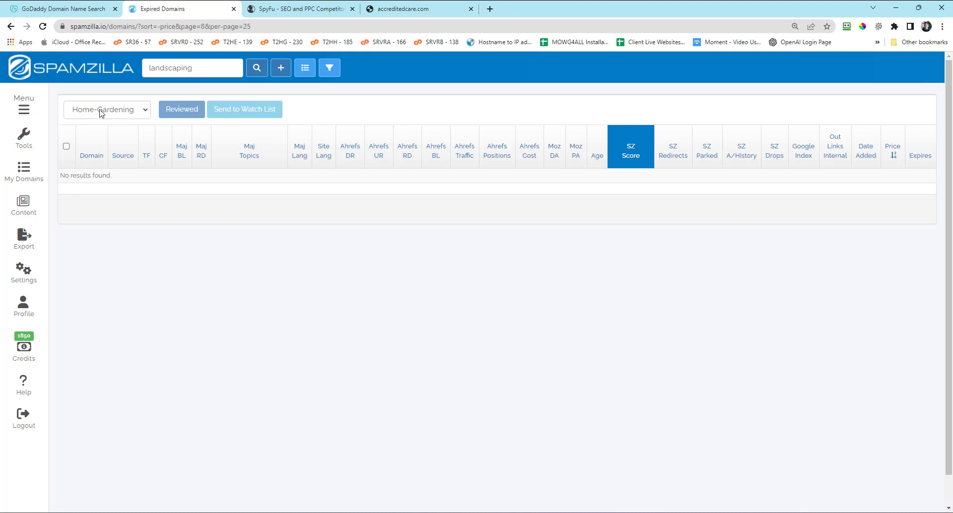
{"action": "left_click", "coordinate": [101, 111]}
{"action": "left_click", "coordinate": [93, 152]}
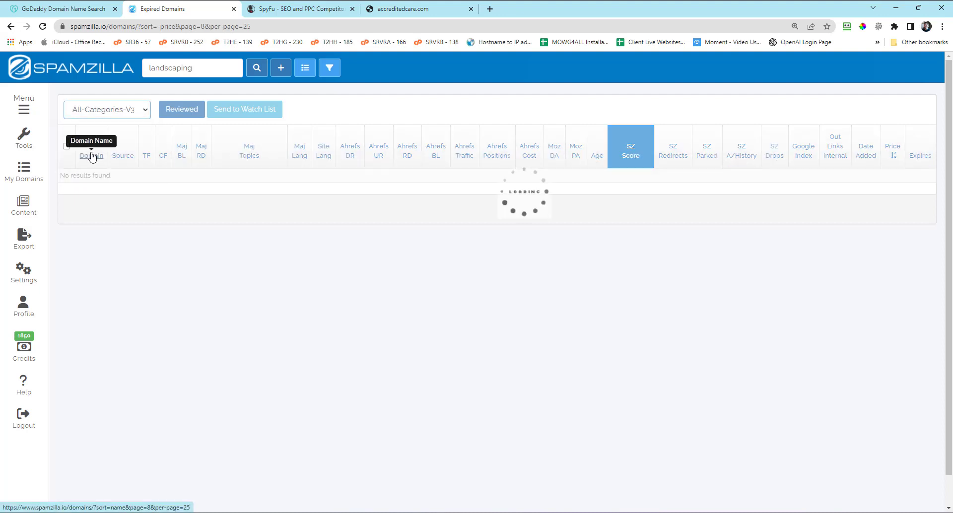
{"action": "left_click", "coordinate": [105, 113]}
{"action": "left_click", "coordinate": [106, 131]}
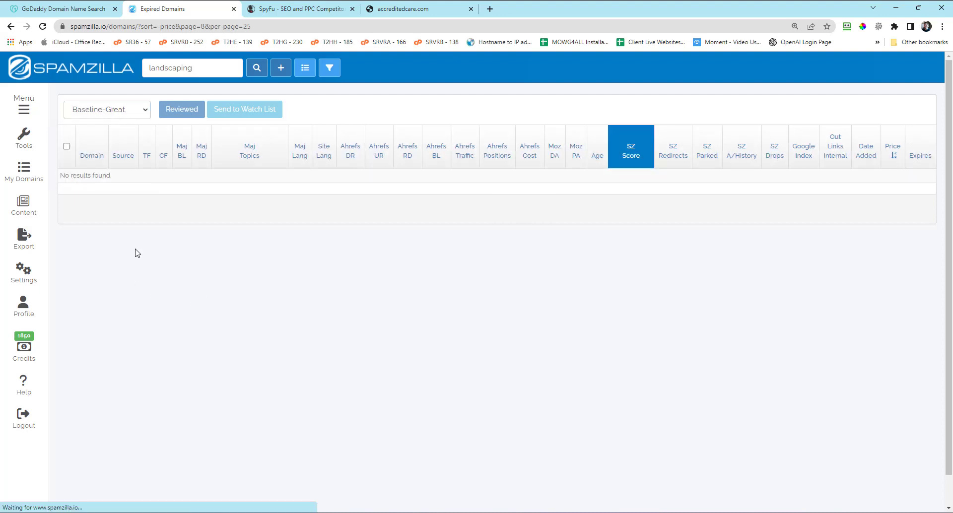
{"action": "mouse_move", "coordinate": [30, 146]}
{"action": "left_click", "coordinate": [78, 155]}
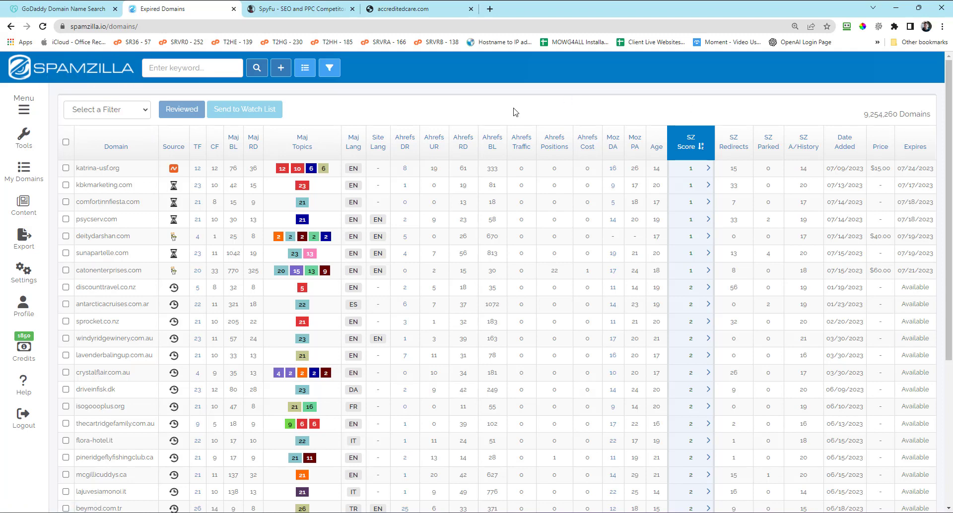
- Scan the unfiltered list, highlighting antarcticacruises.com.ar, windyridgewinery.com.au and isogoooplus.org
{"action": "scroll", "coordinate": [691, 206], "scroll_direction": "down", "scroll_amount": 5}
{"action": "scroll", "coordinate": [700, 316], "scroll_direction": "up", "scroll_amount": 5}
{"action": "left_click_drag", "start_coordinate": [149, 305], "coordinate": [75, 305]}
{"action": "left_click_drag", "start_coordinate": [154, 341], "coordinate": [76, 341]}
{"action": "left_click", "coordinate": [185, 353]}
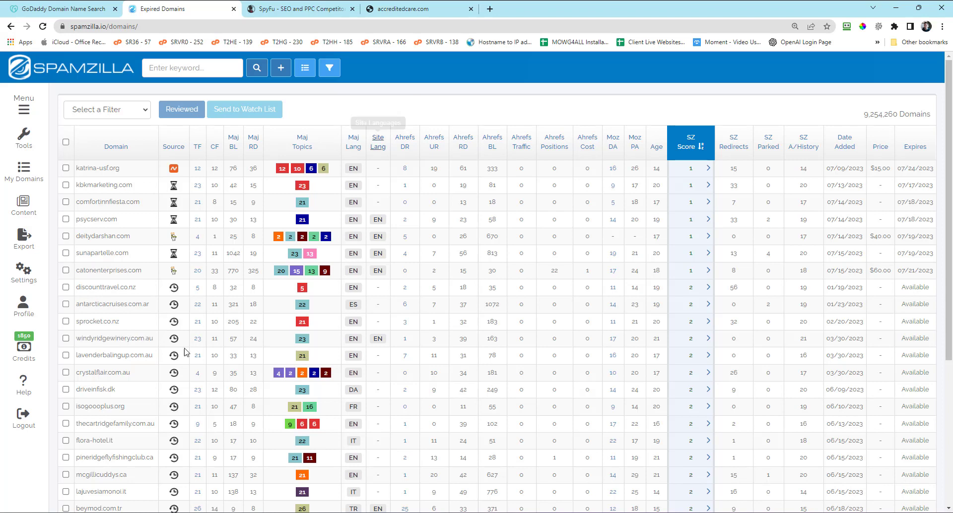
{"action": "double_click", "coordinate": [148, 340]}
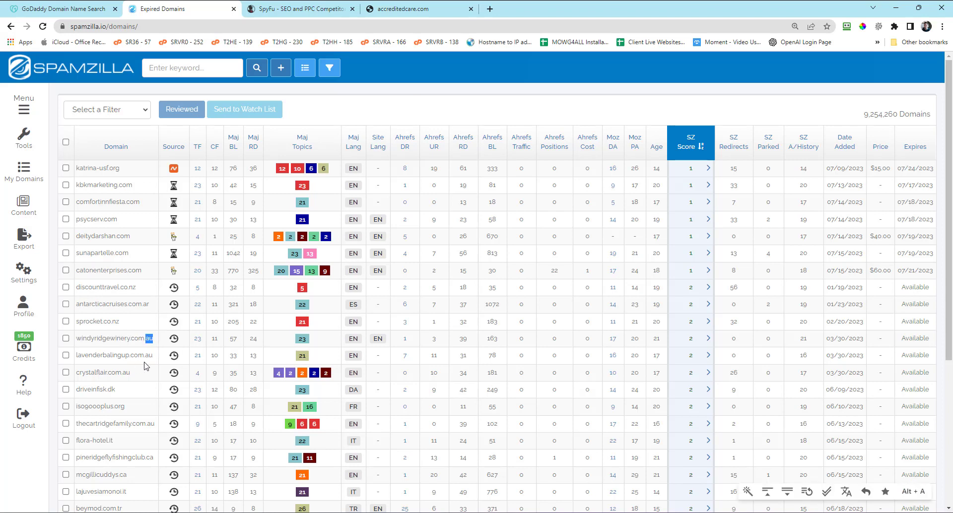
{"action": "scroll", "coordinate": [139, 368], "scroll_direction": "down", "scroll_amount": 3}
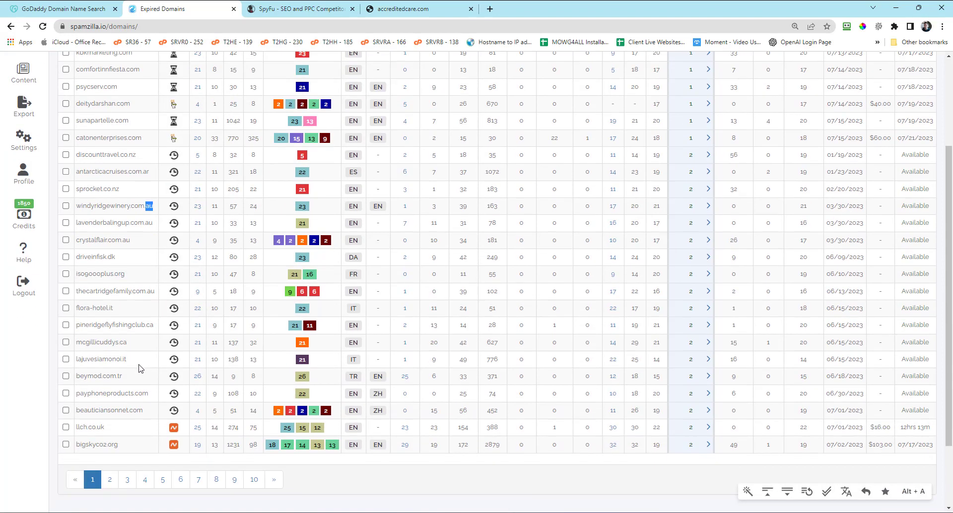
{"action": "double_click", "coordinate": [119, 273]}
{"action": "scroll", "coordinate": [128, 320], "scroll_direction": "up", "scroll_amount": 3}
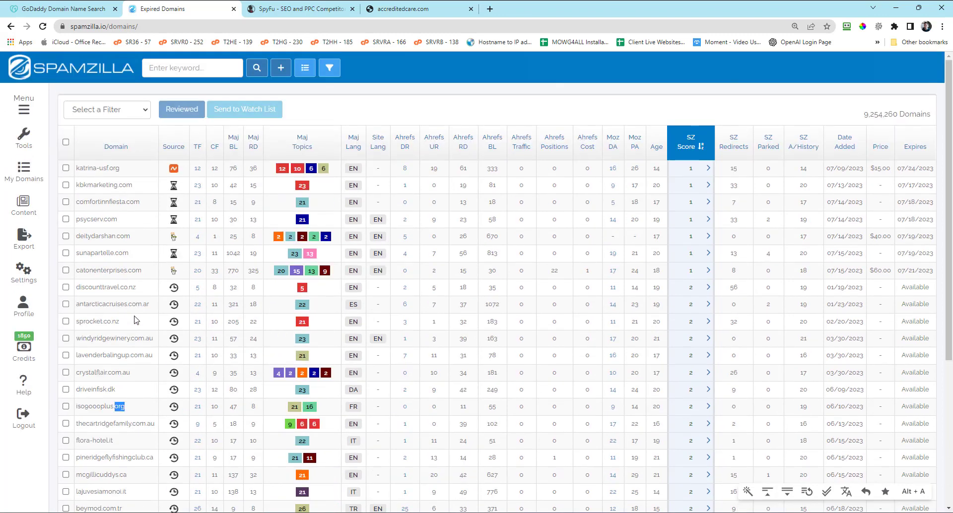
{"action": "left_click", "coordinate": [487, 113]}
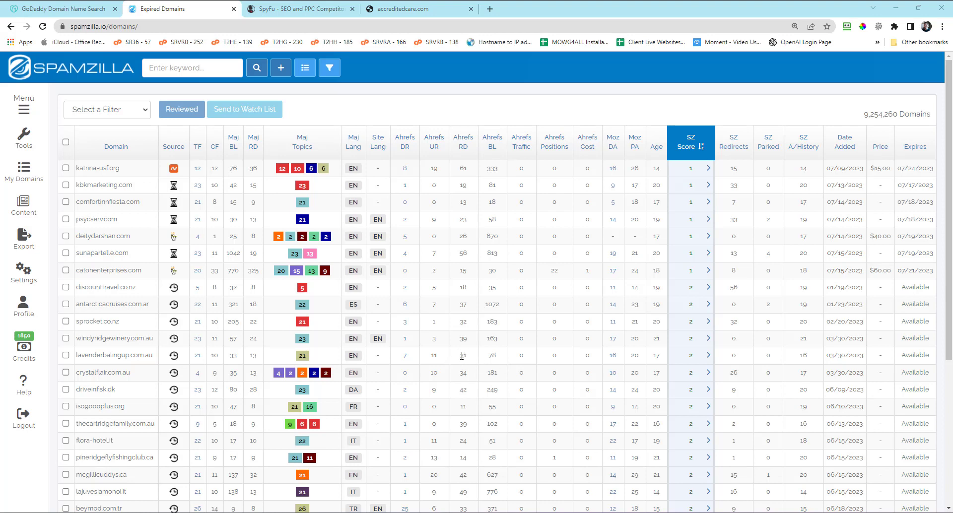
{"action": "double_click", "coordinate": [492, 355]}
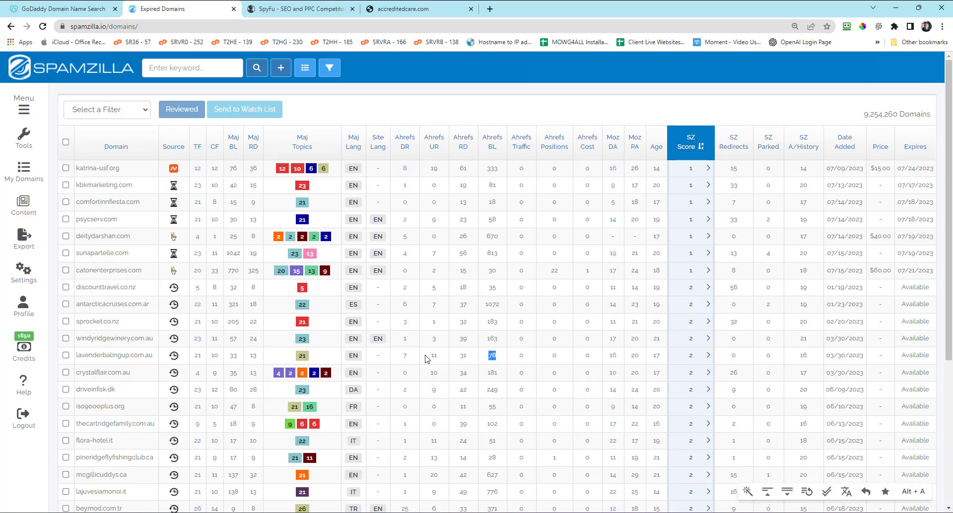
{"action": "double_click", "coordinate": [405, 356]}
{"action": "left_click", "coordinate": [465, 356]}
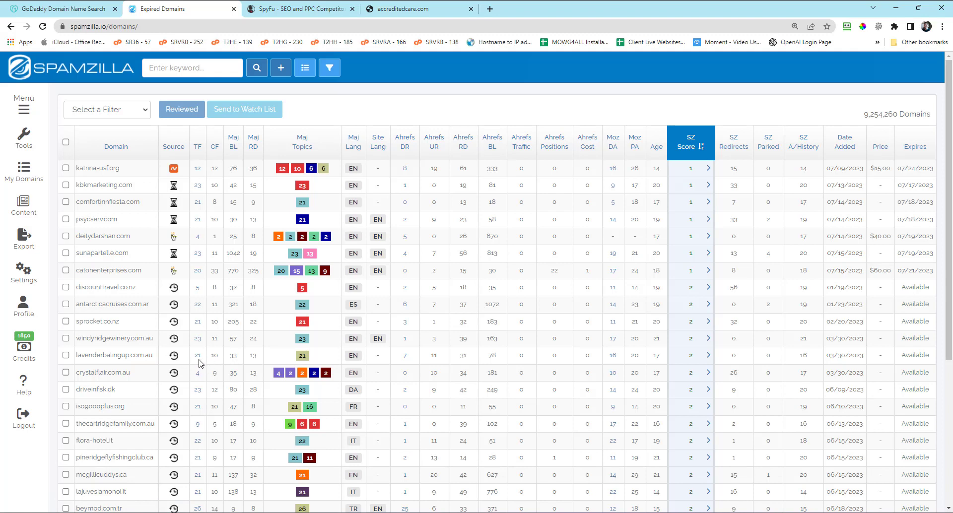
{"action": "double_click", "coordinate": [236, 356]}
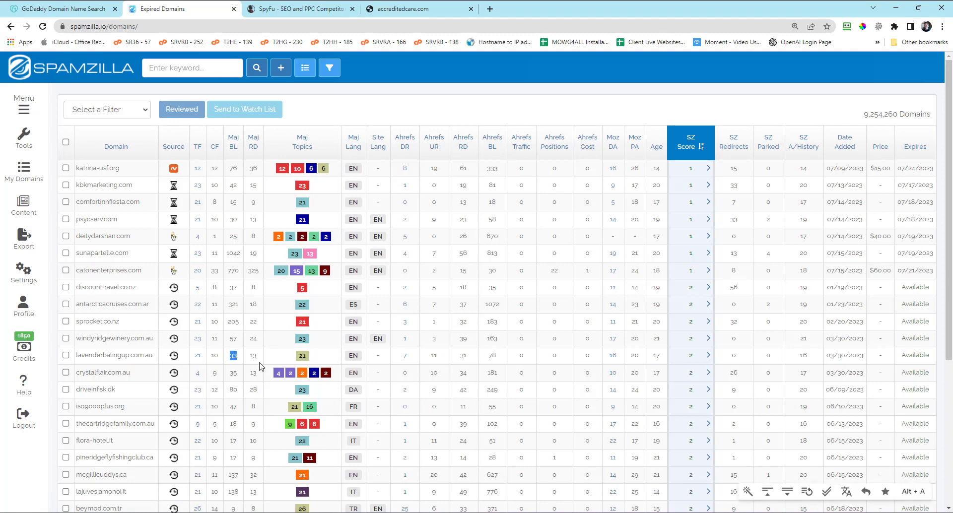
{"action": "double_click", "coordinate": [253, 355]}
{"action": "left_click", "coordinate": [66, 338]}
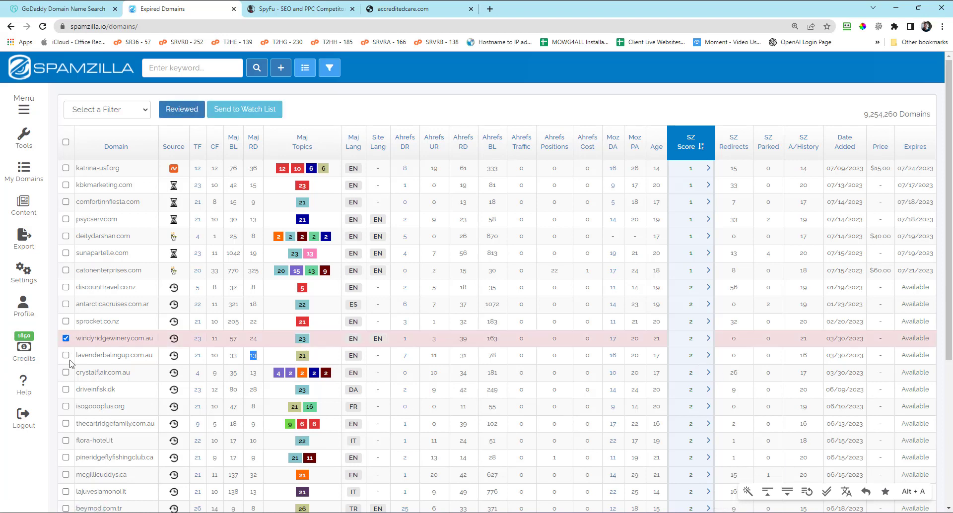
{"action": "left_click", "coordinate": [66, 356]}
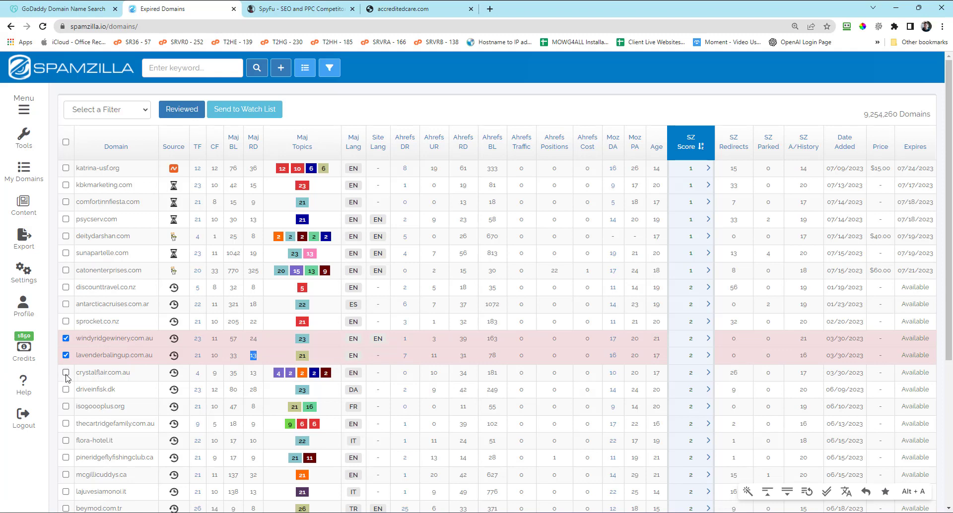
{"action": "left_click", "coordinate": [66, 372]}
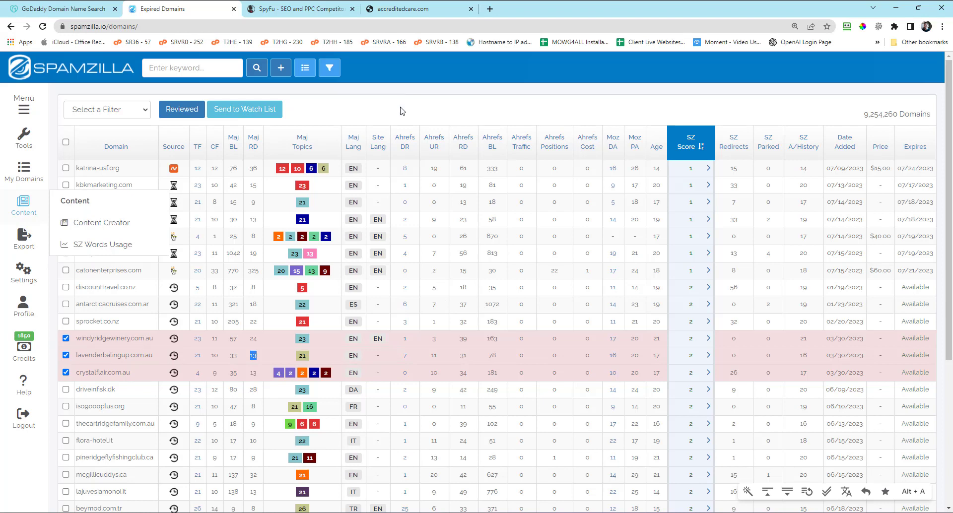
{"action": "left_click", "coordinate": [65, 338]}
{"action": "left_click", "coordinate": [65, 355]}
{"action": "left_click", "coordinate": [66, 372]}
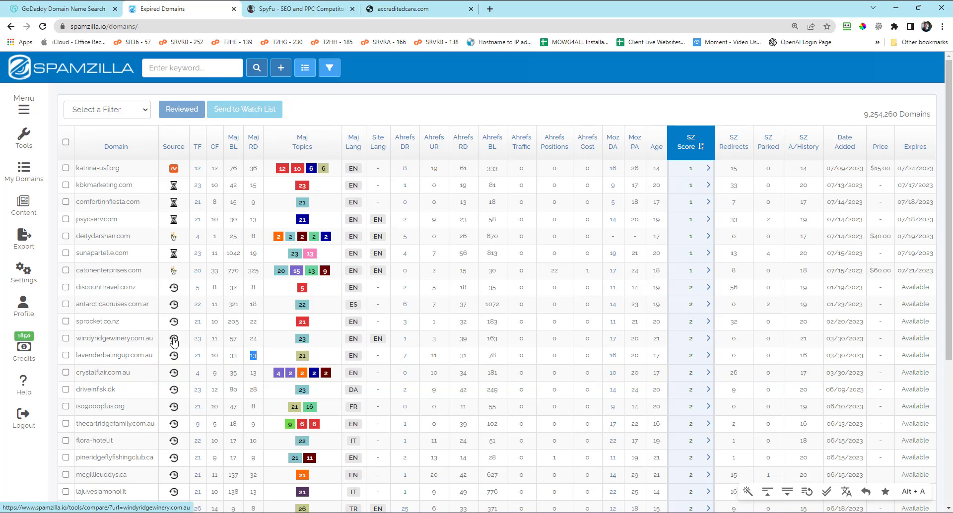
{"action": "scroll", "coordinate": [174, 341], "scroll_direction": "down", "scroll_amount": 3}
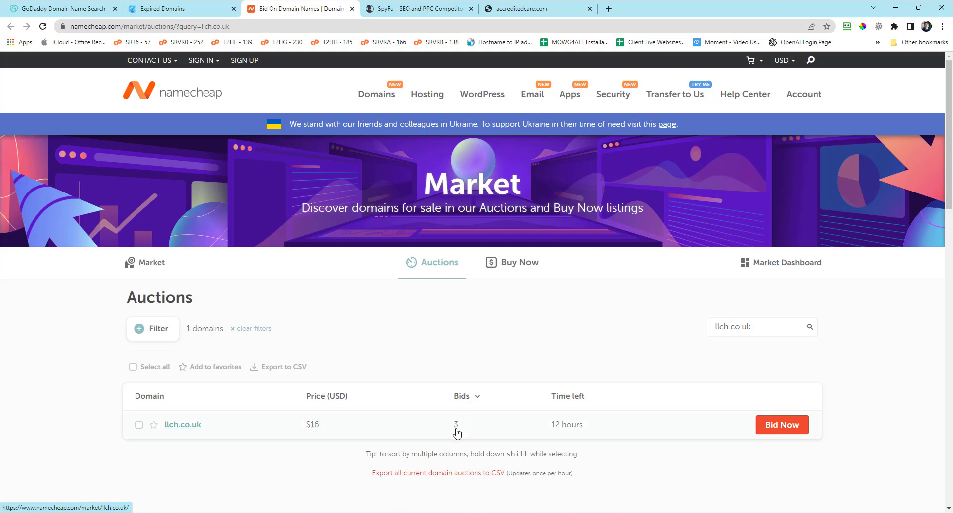
- Switch the Namecheap Market from Auctions to the fixed-price Buy Now listings
{"action": "scroll", "coordinate": [509, 441], "scroll_direction": "down", "scroll_amount": 3}
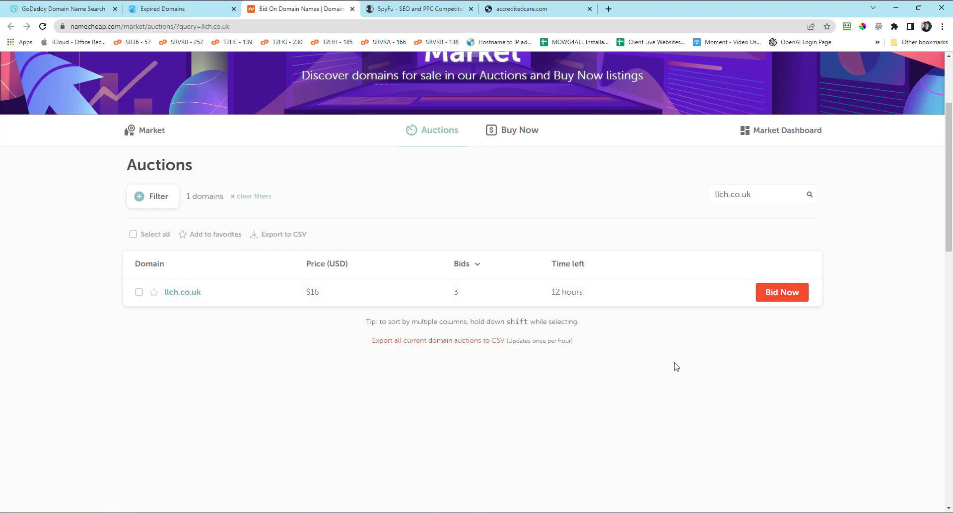
{"action": "left_click", "coordinate": [516, 139]}
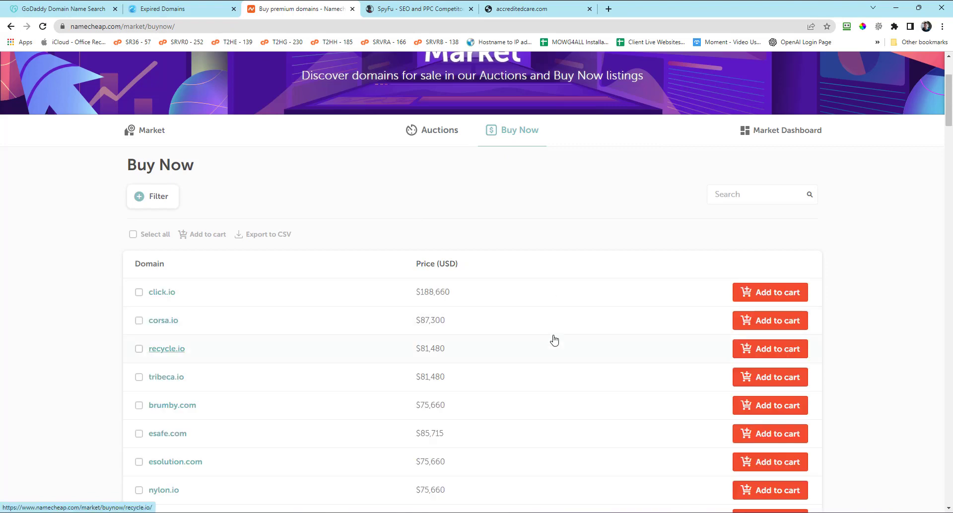
- Browse Namecheap's premium Buy Now domains and prices, then return to SpamZilla's Expired Domains tab
{"action": "scroll", "coordinate": [555, 342], "scroll_direction": "down", "scroll_amount": 5}
{"action": "scroll", "coordinate": [556, 342], "scroll_direction": "down", "scroll_amount": 2}
{"action": "scroll", "coordinate": [534, 363], "scroll_direction": "up", "scroll_amount": 6}
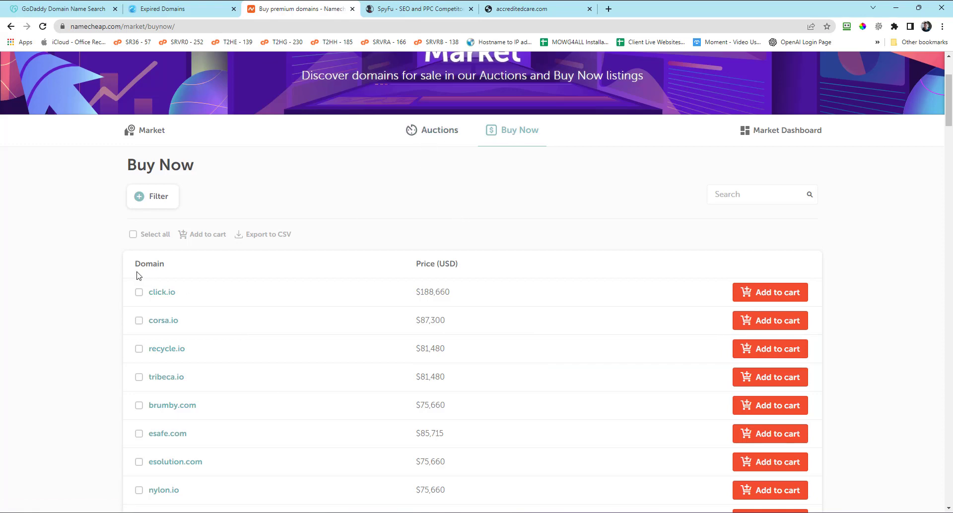
{"action": "left_click", "coordinate": [121, 26]}
{"action": "left_click", "coordinate": [47, 166]}
{"action": "scroll", "coordinate": [649, 211], "scroll_direction": "down", "scroll_amount": 2}
{"action": "scroll", "coordinate": [648, 211], "scroll_direction": "down", "scroll_amount": 20}
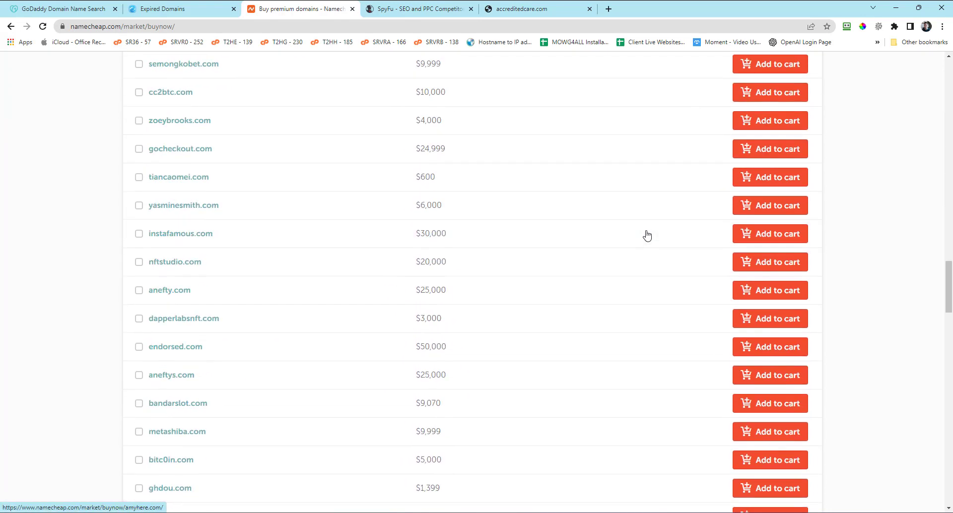
{"action": "scroll", "coordinate": [647, 240], "scroll_direction": "down", "scroll_amount": 9}
{"action": "scroll", "coordinate": [624, 225], "scroll_direction": "up", "scroll_amount": 3}
{"action": "scroll", "coordinate": [604, 229], "scroll_direction": "up", "scroll_amount": 4}
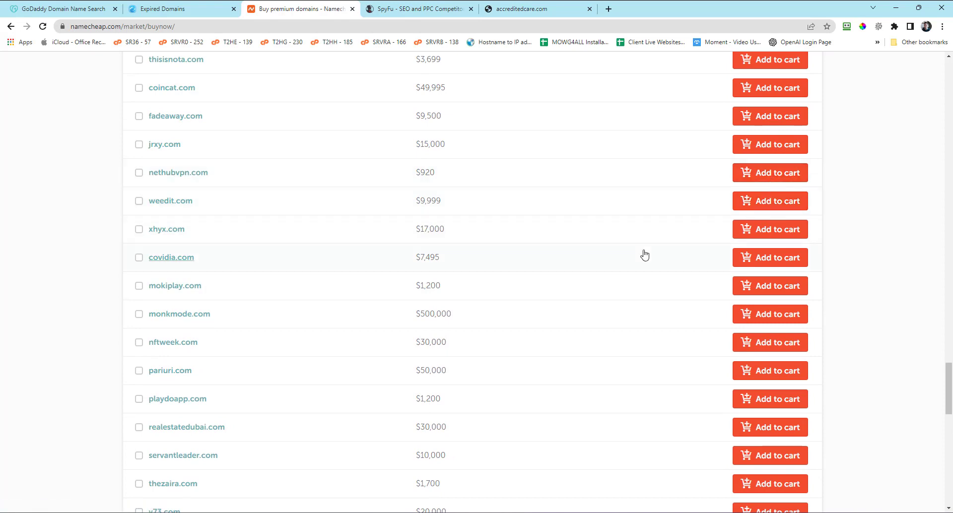
{"action": "scroll", "coordinate": [645, 256], "scroll_direction": "down", "scroll_amount": 10}
{"action": "scroll", "coordinate": [645, 256], "scroll_direction": "up", "scroll_amount": 20}
{"action": "scroll", "coordinate": [592, 311], "scroll_direction": "down", "scroll_amount": 10}
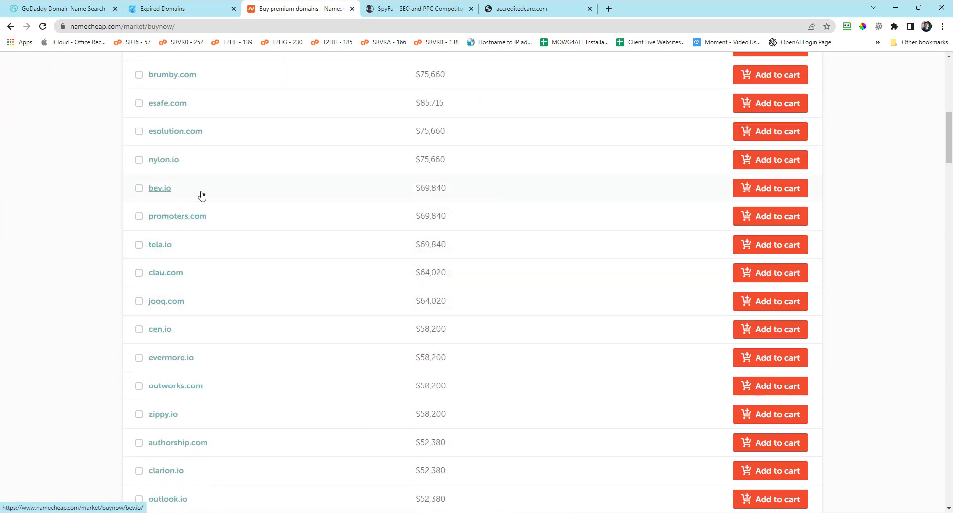
{"action": "left_click", "coordinate": [158, 8]}
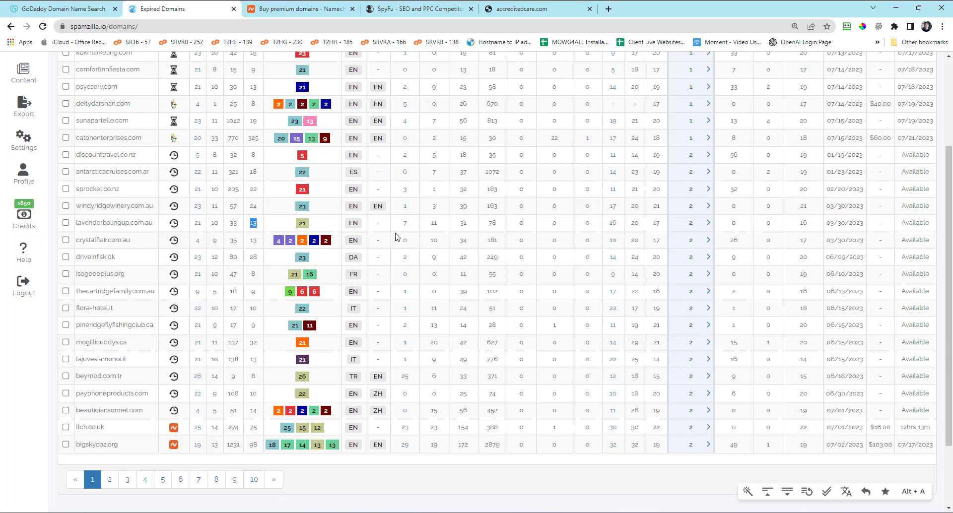
{"action": "scroll", "coordinate": [396, 244], "scroll_direction": "up", "scroll_amount": 3}
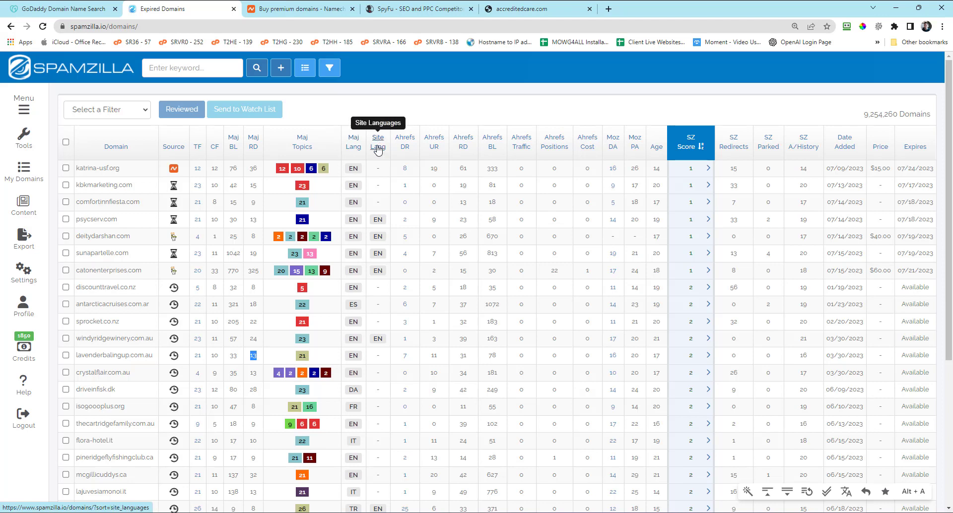
{"action": "scroll", "coordinate": [379, 276], "scroll_direction": "down", "scroll_amount": 4}
{"action": "scroll", "coordinate": [379, 276], "scroll_direction": "down", "scroll_amount": 1}
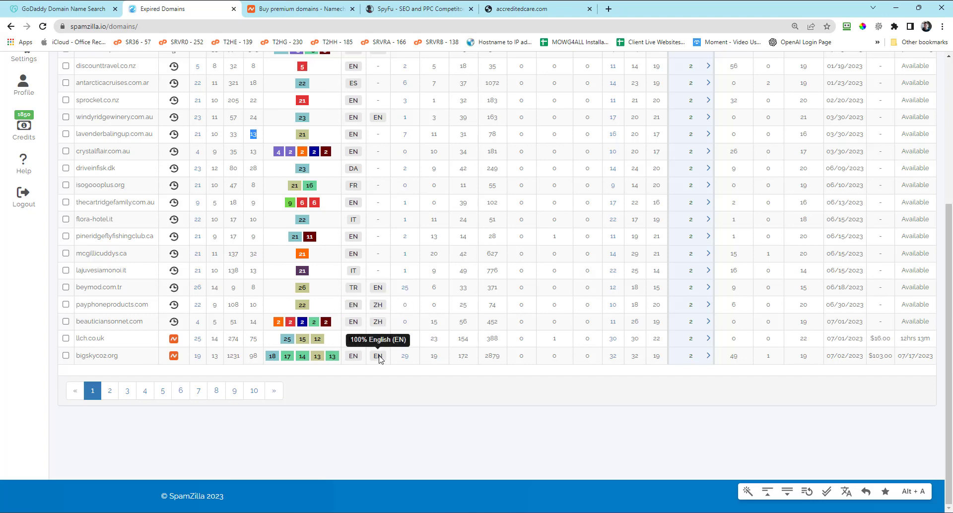
{"action": "scroll", "coordinate": [379, 358], "scroll_direction": "up", "scroll_amount": 5}
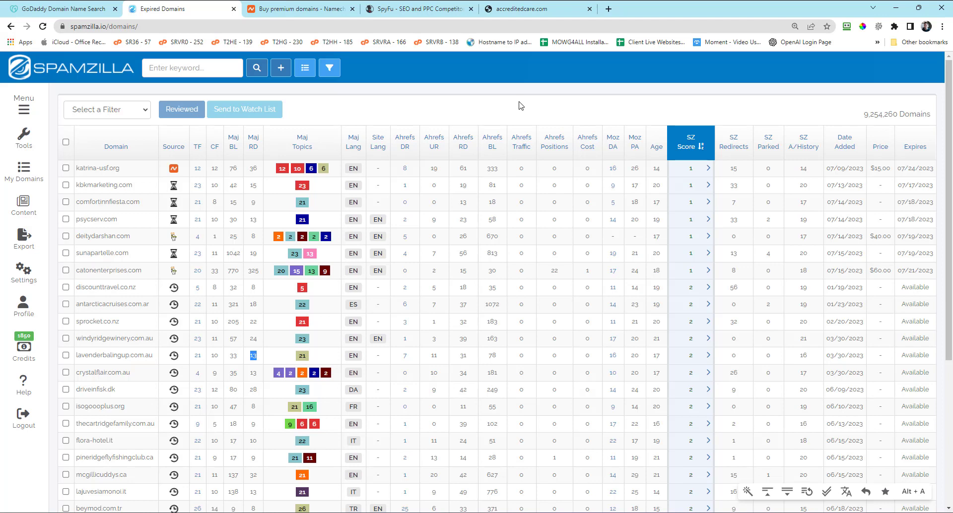
{"action": "mouse_move", "coordinate": [375, 271]}
{"action": "left_click", "coordinate": [380, 110]}
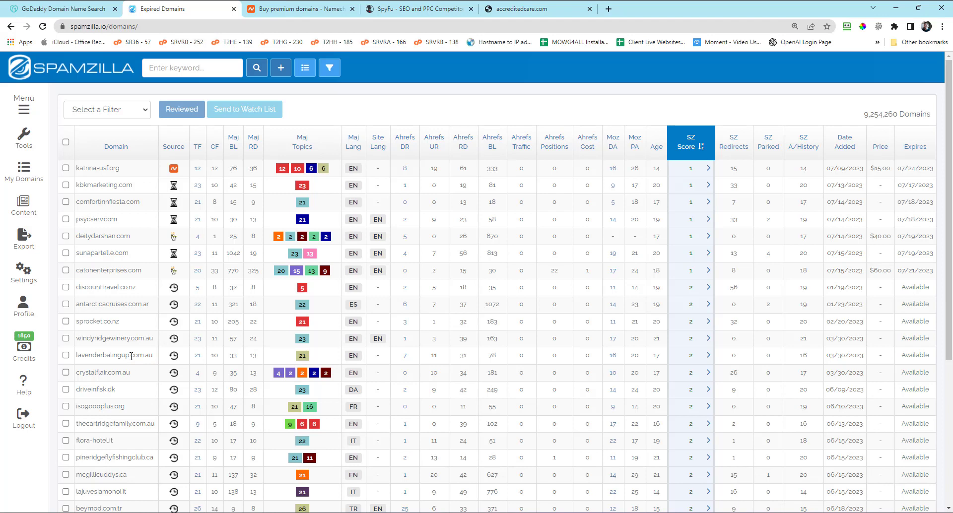
- Load sceenius.com in a new tab, then go to sceenius.com/administrator to reach the admin login
{"action": "left_click", "coordinate": [609, 9]}
{"action": "type", "text": "sceenius.com"}
{"action": "key", "text": "Return"}
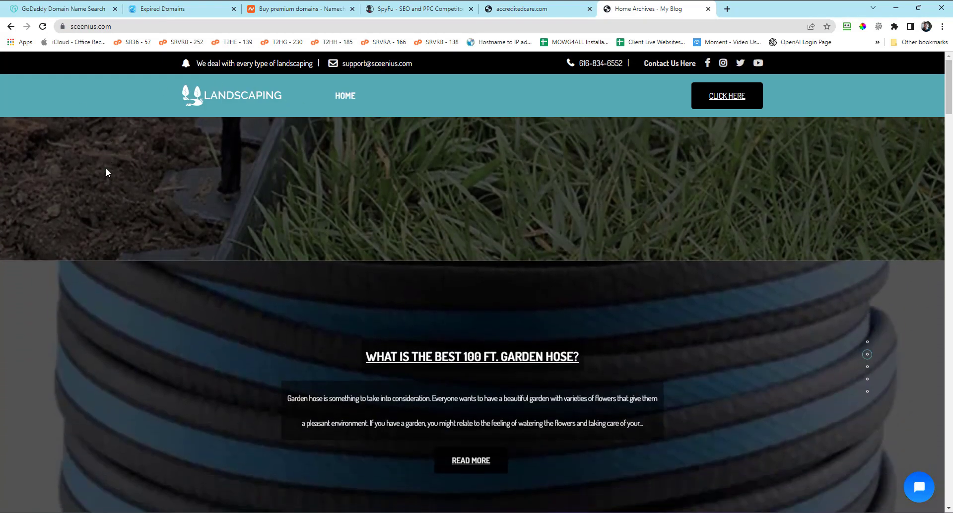
{"action": "key", "text": "ctrl+l"}
{"action": "key", "text": "End"}
{"action": "type", "text": "/administrator"}
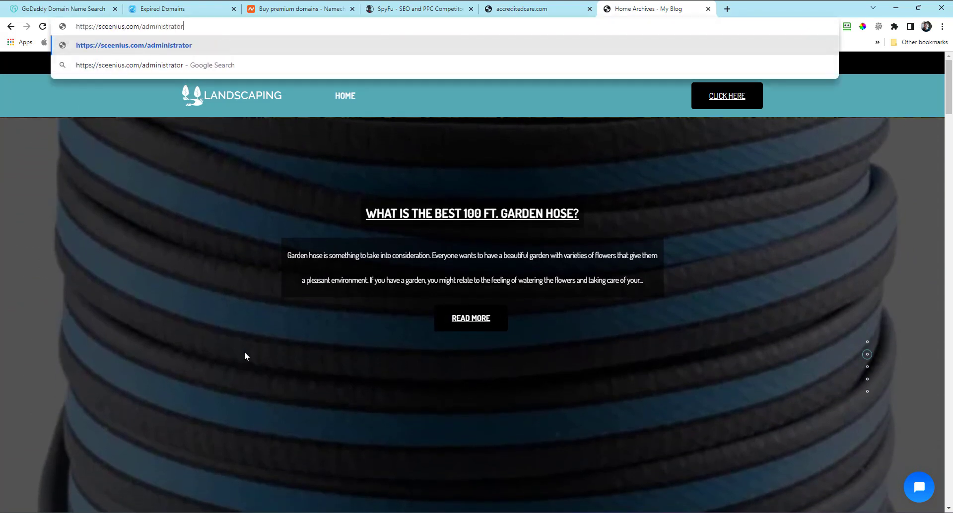
{"action": "key", "text": "Return"}
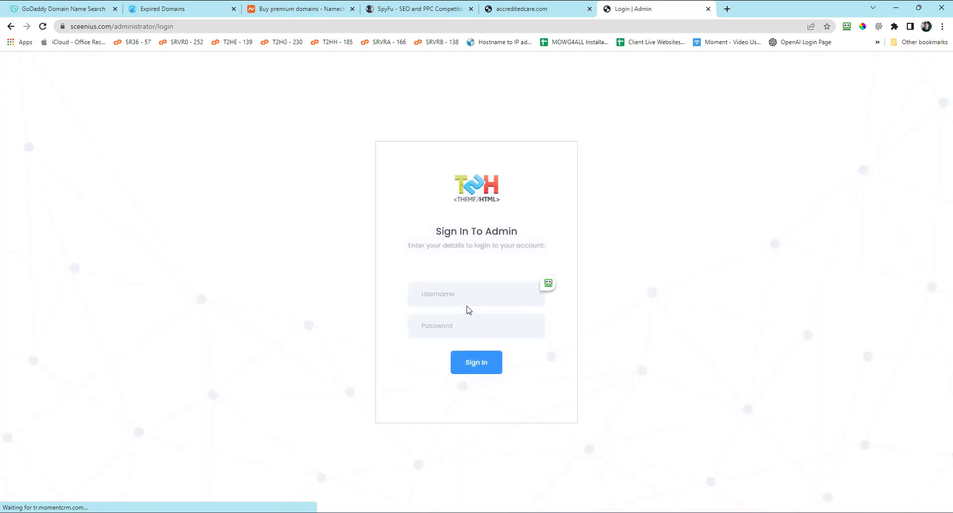
- Sign in to the Theme2HTML admin with the saved autofill credentials
{"action": "left_click", "coordinate": [548, 283]}
{"action": "left_click", "coordinate": [557, 285]}
{"action": "left_click", "coordinate": [556, 287]}
{"action": "key", "text": "Return"}
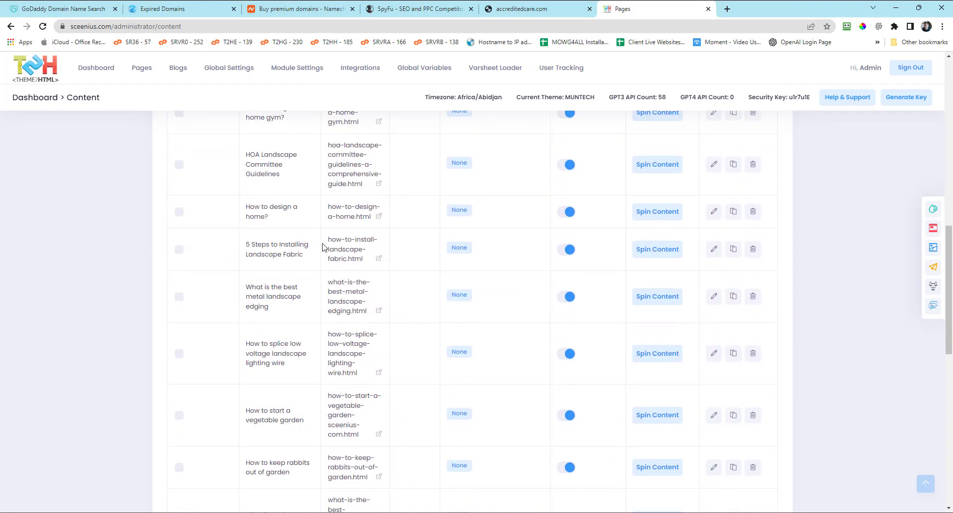
{"action": "scroll", "coordinate": [322, 248], "scroll_direction": "down", "scroll_amount": 1}
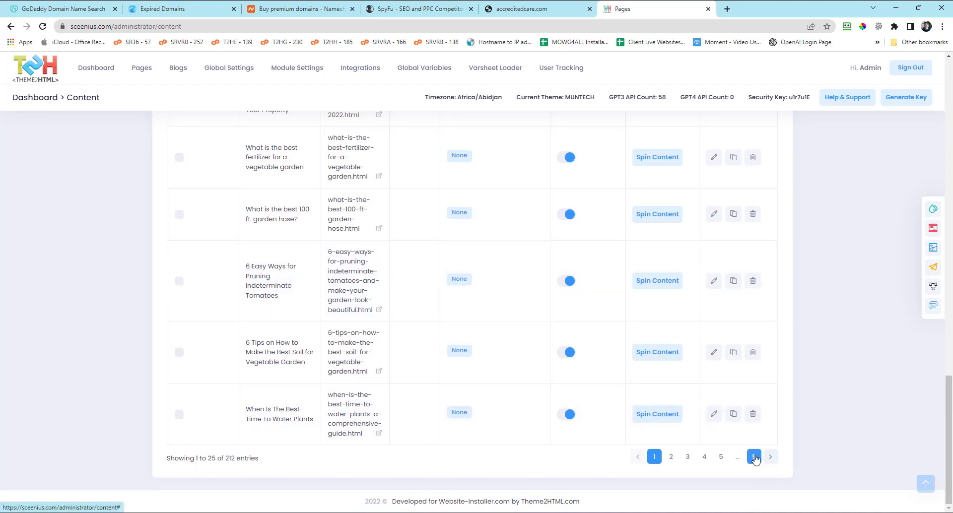
- Jump to the last page of the Manage Pages list and scroll back up
{"action": "left_click", "coordinate": [754, 457]}
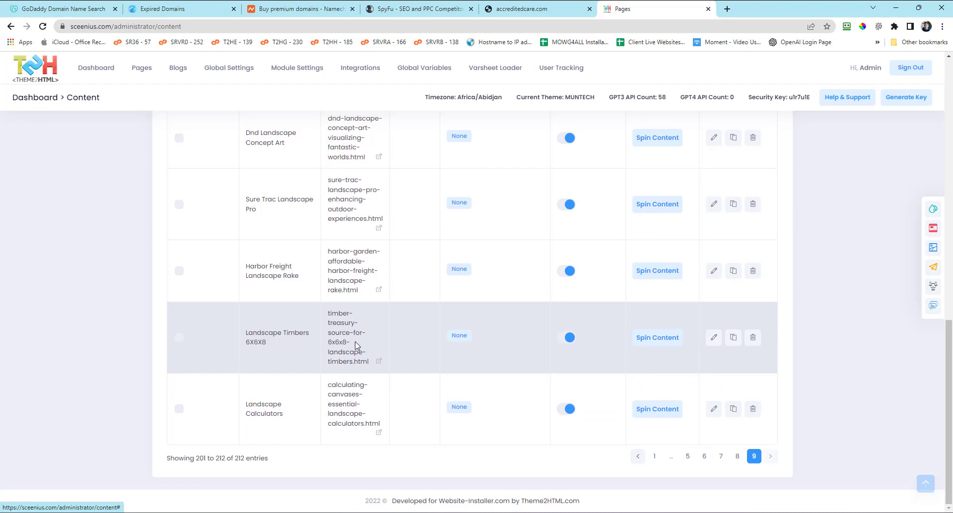
{"action": "right_click", "coordinate": [311, 329]}
{"action": "left_click", "coordinate": [77, 263]}
{"action": "scroll", "coordinate": [395, 316], "scroll_direction": "up", "scroll_amount": 1}
{"action": "scroll", "coordinate": [395, 316], "scroll_direction": "up", "scroll_amount": 20}
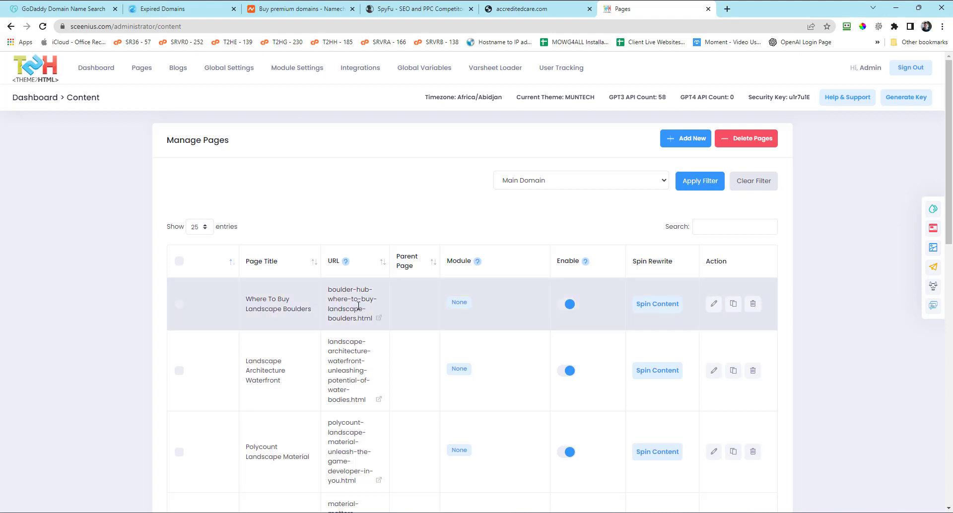
- Review page titles and URLs, such as Landscape Architecture Waterfront
{"action": "left_click_drag", "start_coordinate": [329, 289], "coordinate": [359, 309]}
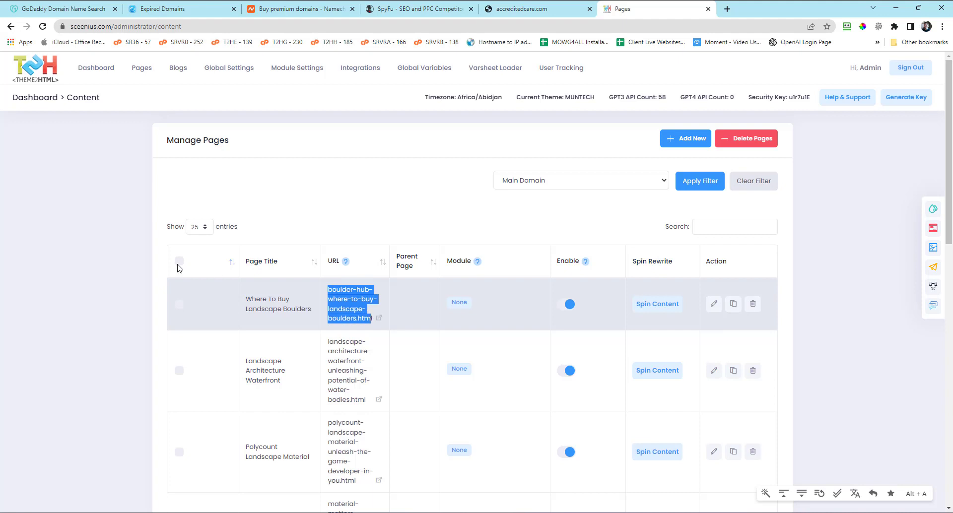
{"action": "left_click", "coordinate": [75, 212]}
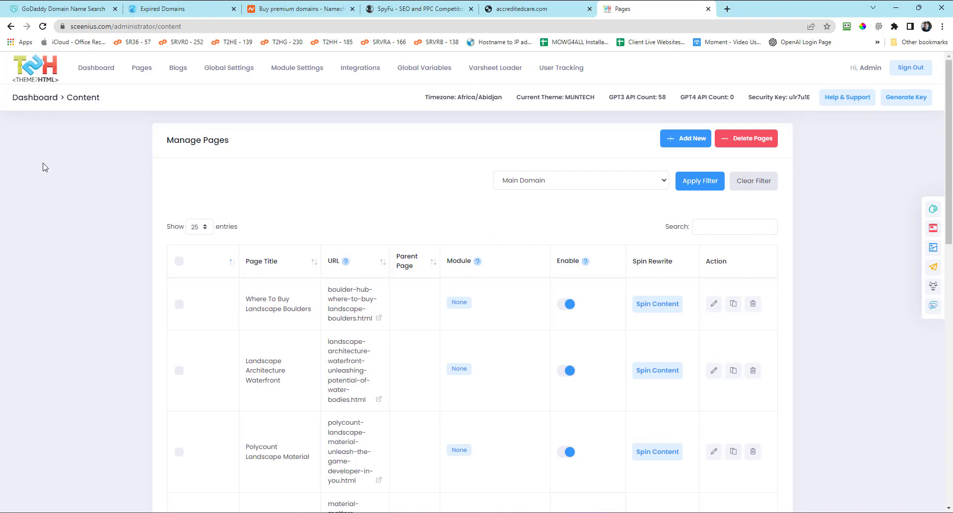
{"action": "left_click_drag", "start_coordinate": [283, 391], "coordinate": [247, 364]}
{"action": "left_click_drag", "start_coordinate": [370, 403], "coordinate": [327, 347]}
{"action": "left_click", "coordinate": [68, 261]}
{"action": "scroll", "coordinate": [338, 347], "scroll_direction": "down", "scroll_amount": 4}
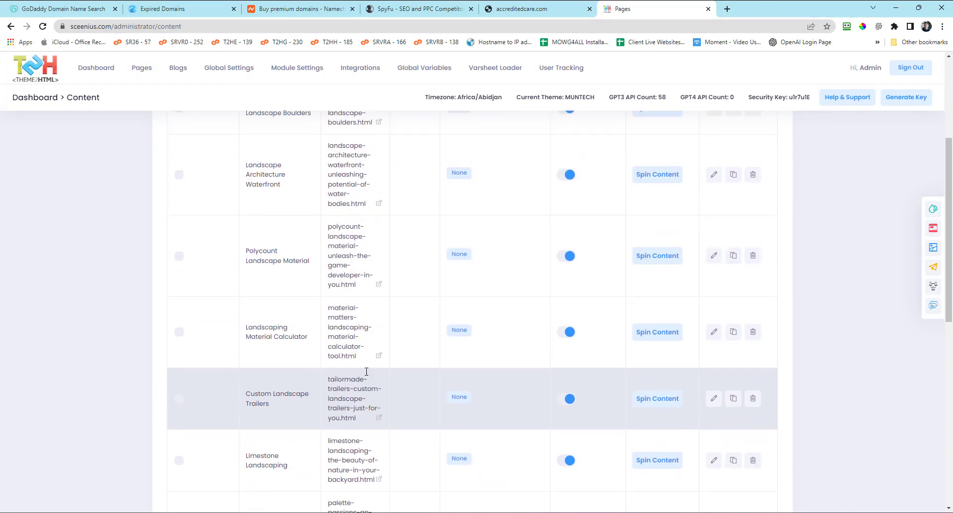
{"action": "scroll", "coordinate": [369, 375], "scroll_direction": "up", "scroll_amount": 3}
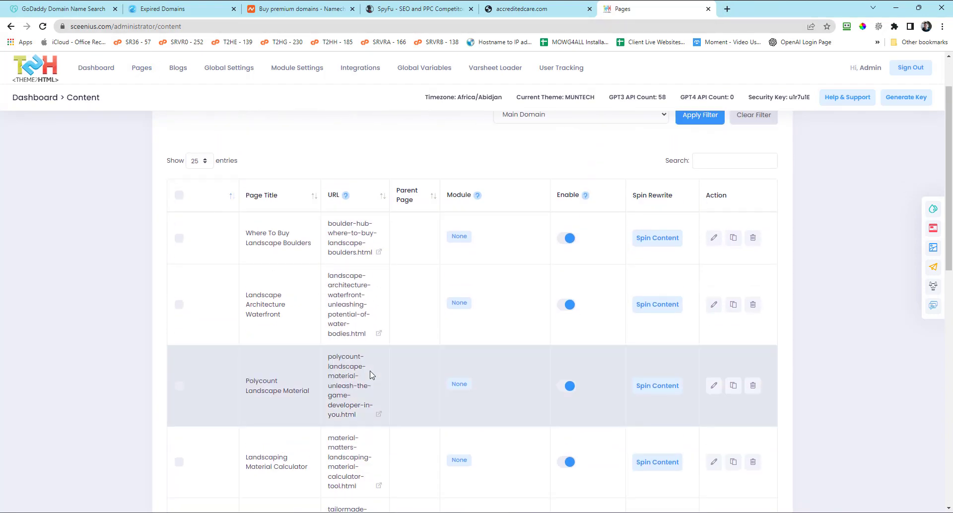
- Run an Ahrefs Backlink Checker report for sceenius.com in a new tab
{"action": "left_click", "coordinate": [727, 9]}
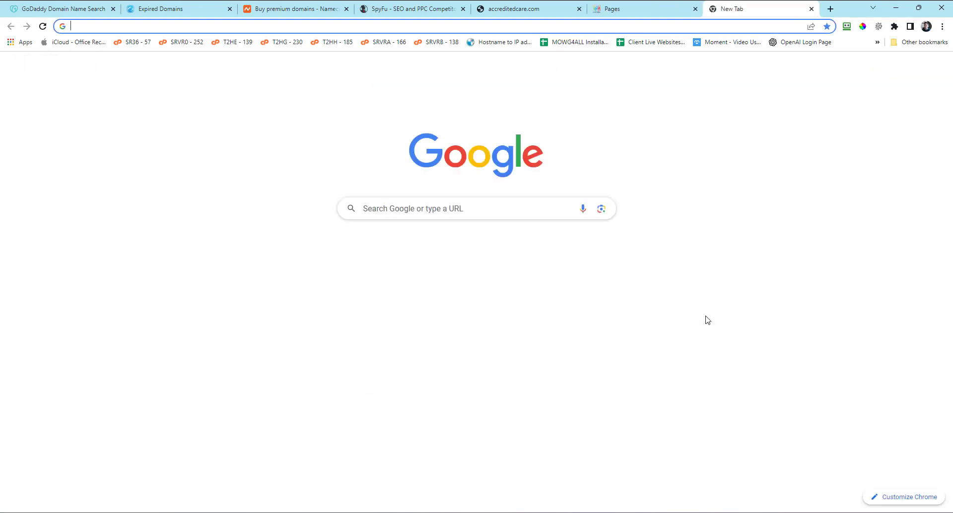
{"action": "type", "text": "ahre"}
{"action": "key", "text": "Return"}
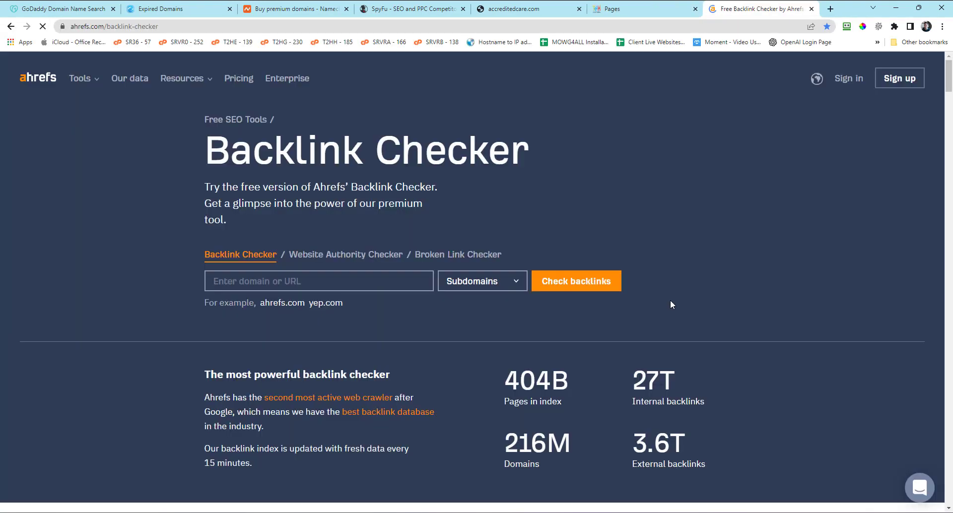
{"action": "type", "text": "sceeniu"}
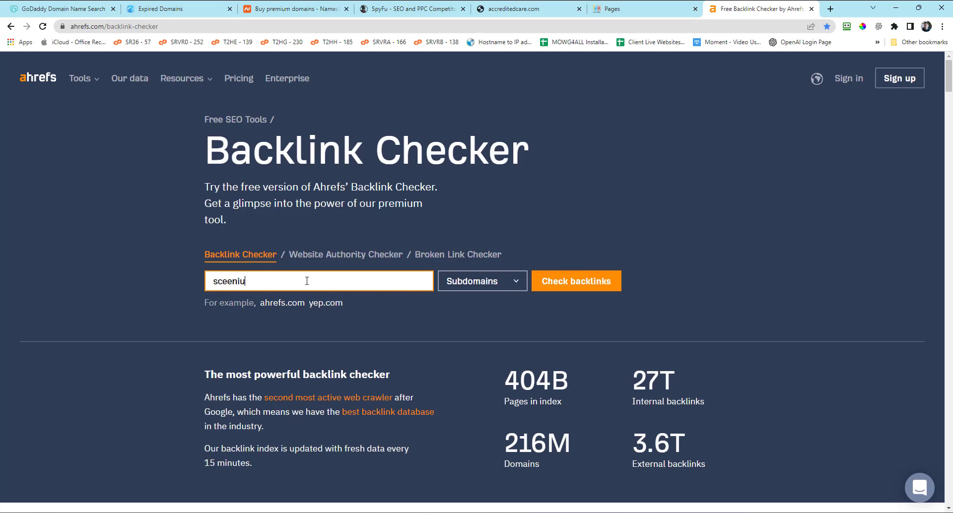
{"action": "type", "text": "s.com"}
{"action": "key", "text": "Return"}
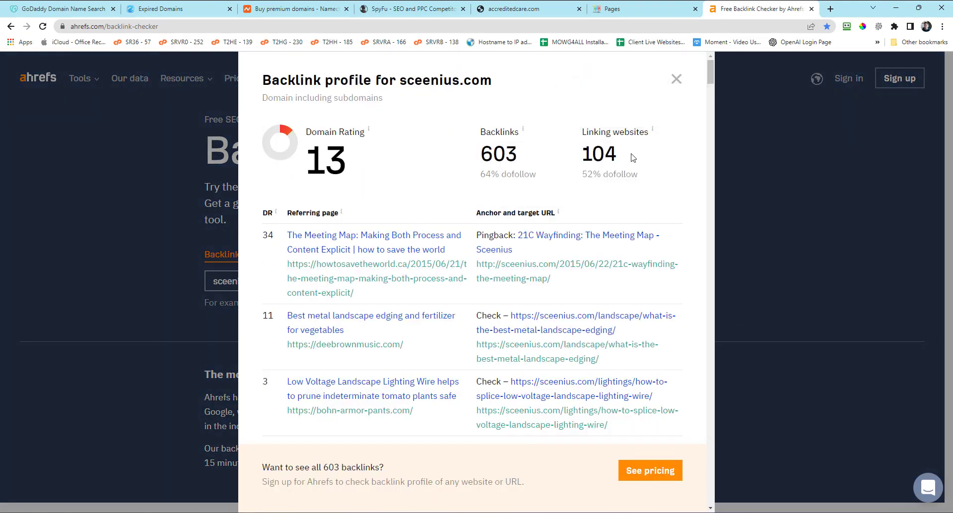
- Highlight the Domain Rating 13, 603 backlinks and 104 linking websites figures
{"action": "left_click_drag", "start_coordinate": [629, 156], "coordinate": [491, 164]}
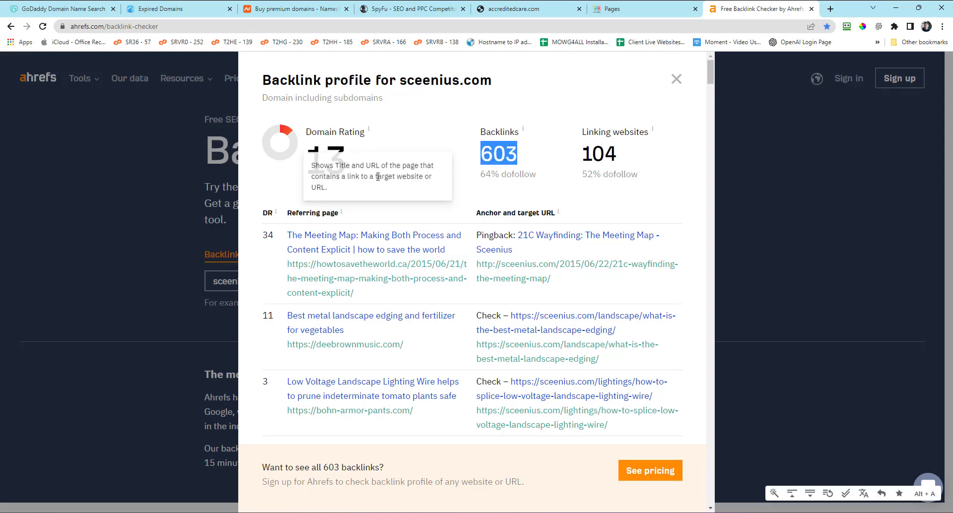
{"action": "left_click", "coordinate": [392, 155]}
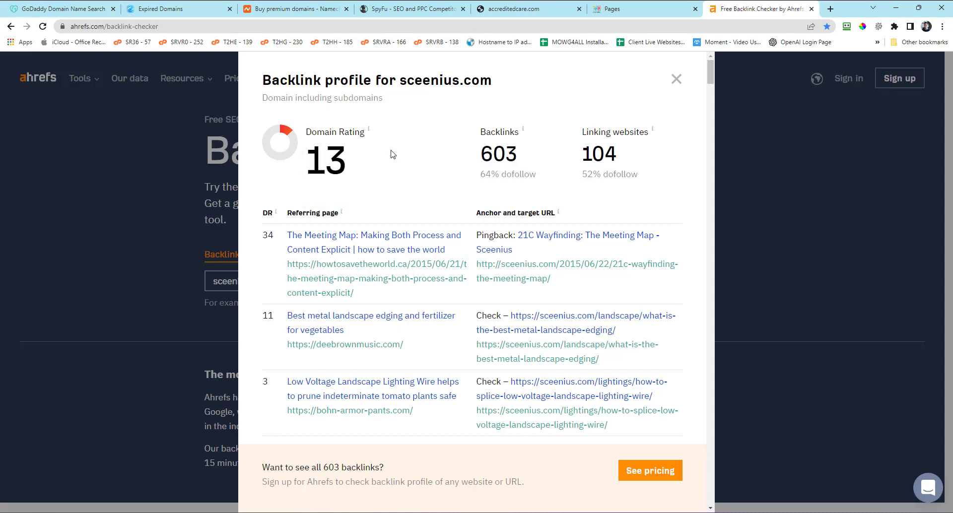
{"action": "left_click_drag", "start_coordinate": [334, 164], "coordinate": [311, 162]}
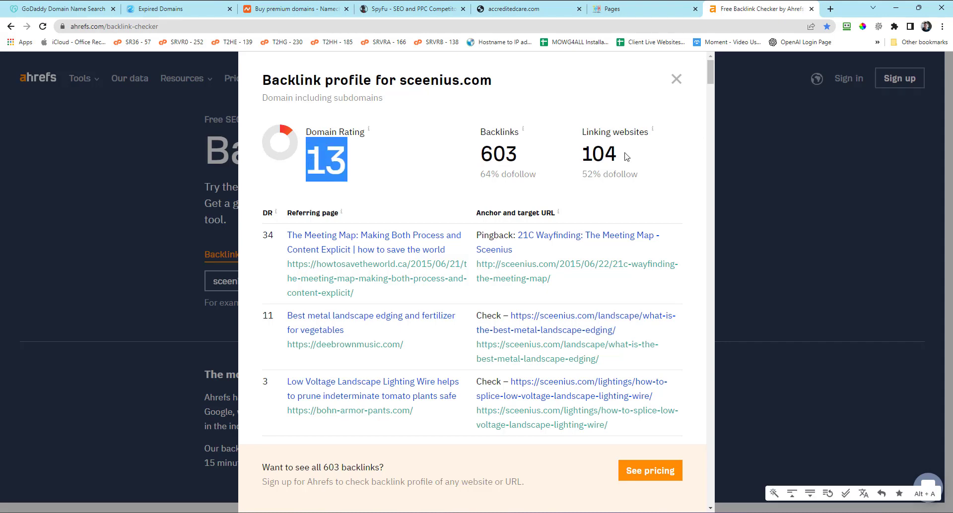
{"action": "left_click_drag", "start_coordinate": [626, 157], "coordinate": [475, 160]}
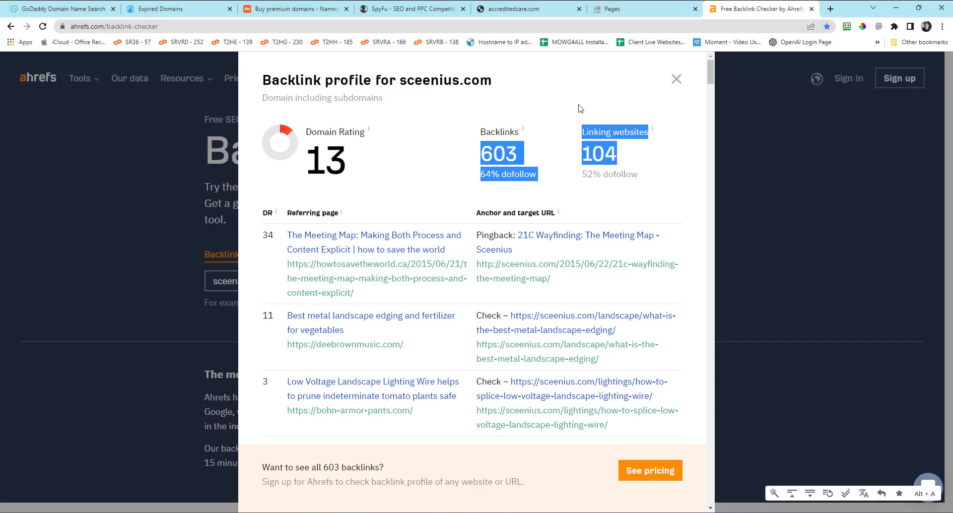
{"action": "left_click", "coordinate": [612, 135]}
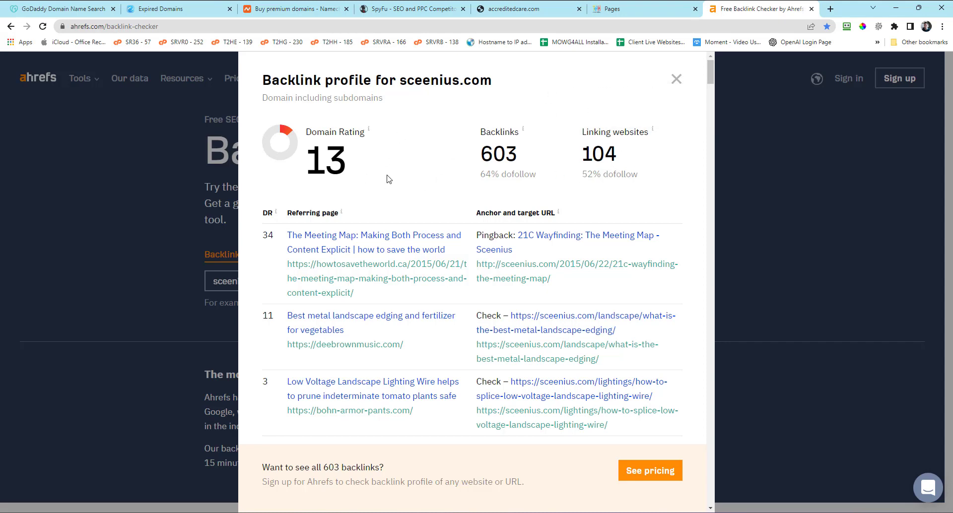
{"action": "scroll", "coordinate": [389, 179], "scroll_direction": "down", "scroll_amount": 1}
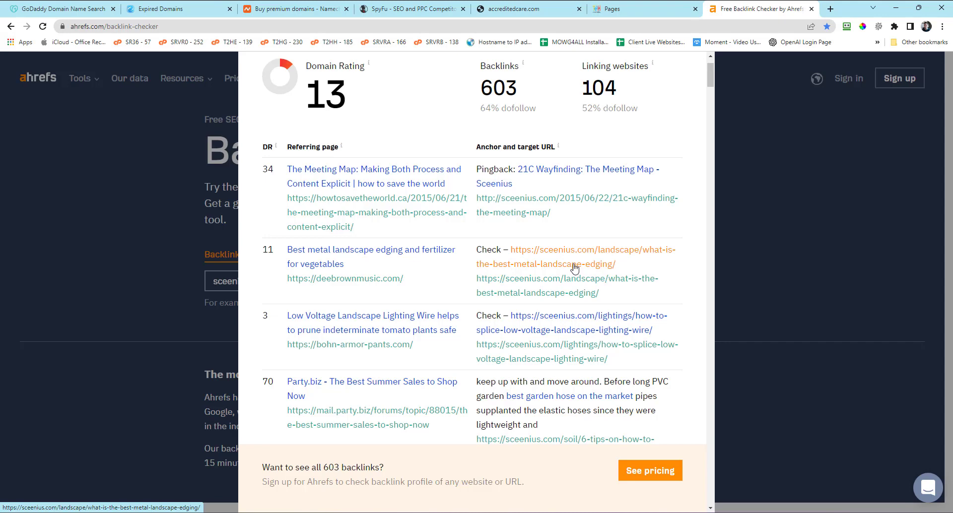
- Log into the first server's WHM past the certificate warning and search accounts for sceenius
{"action": "left_click", "coordinate": [830, 8]}
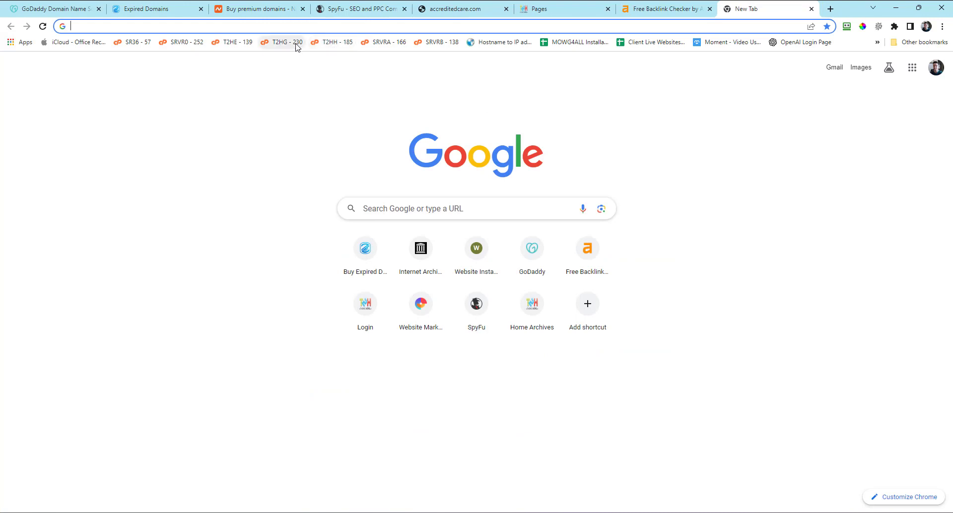
{"action": "left_click", "coordinate": [336, 41]}
{"action": "left_click", "coordinate": [335, 321]}
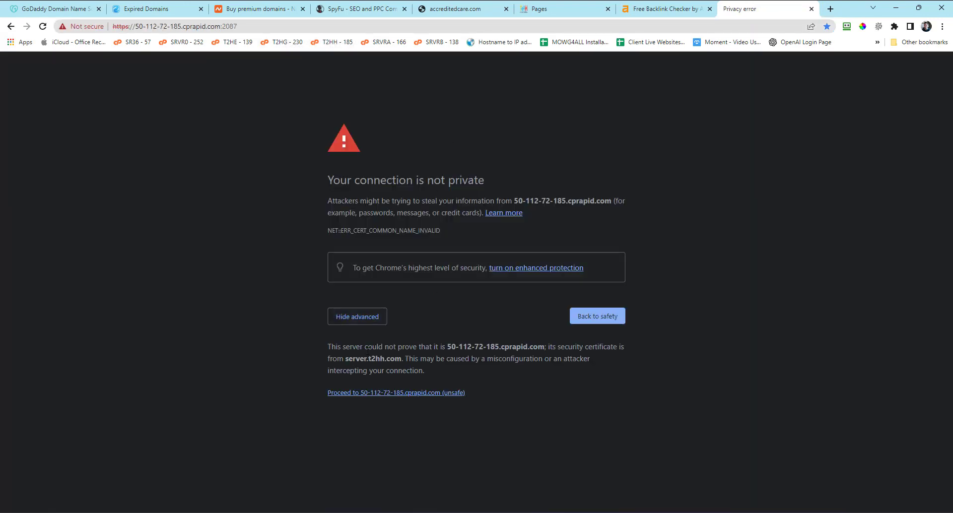
{"action": "left_click", "coordinate": [367, 393]}
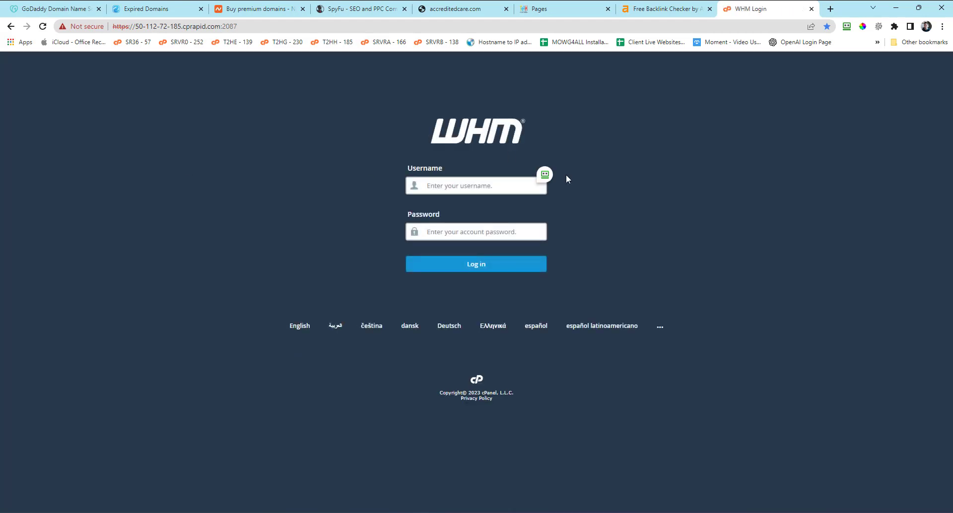
{"action": "left_click", "coordinate": [557, 175]}
{"action": "key", "text": "Return"}
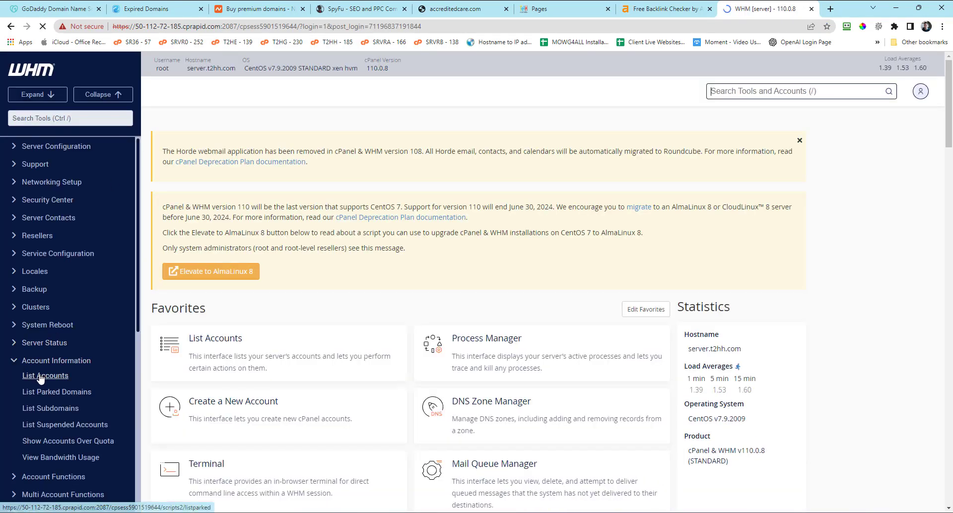
{"action": "left_click", "coordinate": [41, 377]}
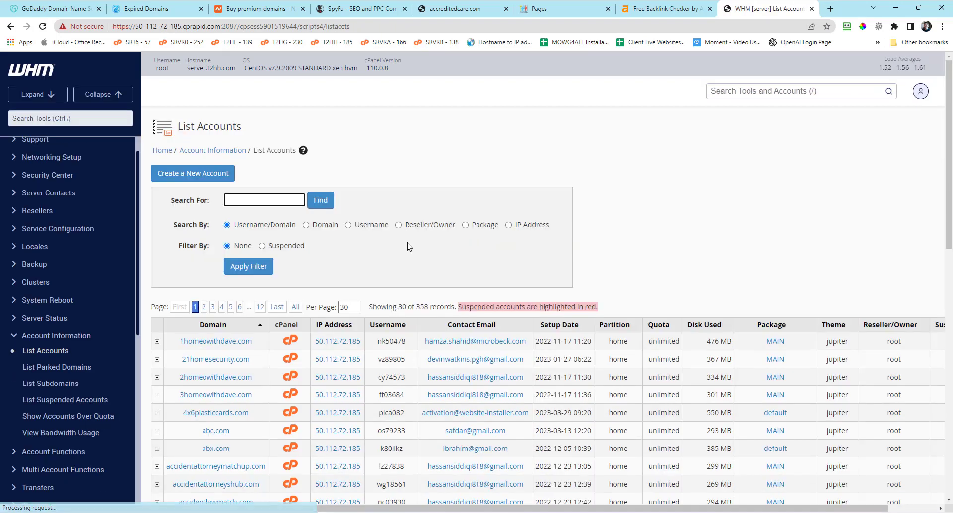
{"action": "type", "text": "sceenius"}
{"action": "key", "text": "Return"}
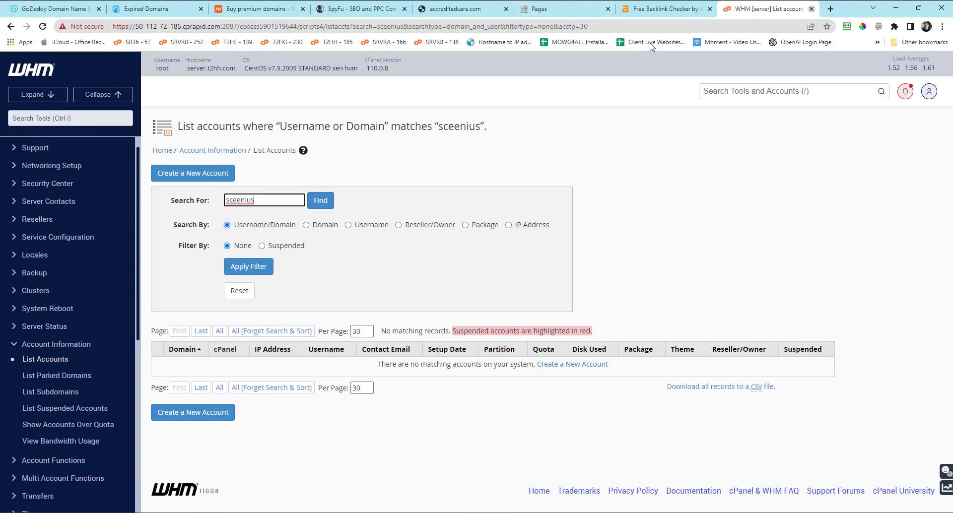
- Log into the second server's WHM and search its List Accounts for sceenius
{"action": "left_click", "coordinate": [279, 43]}
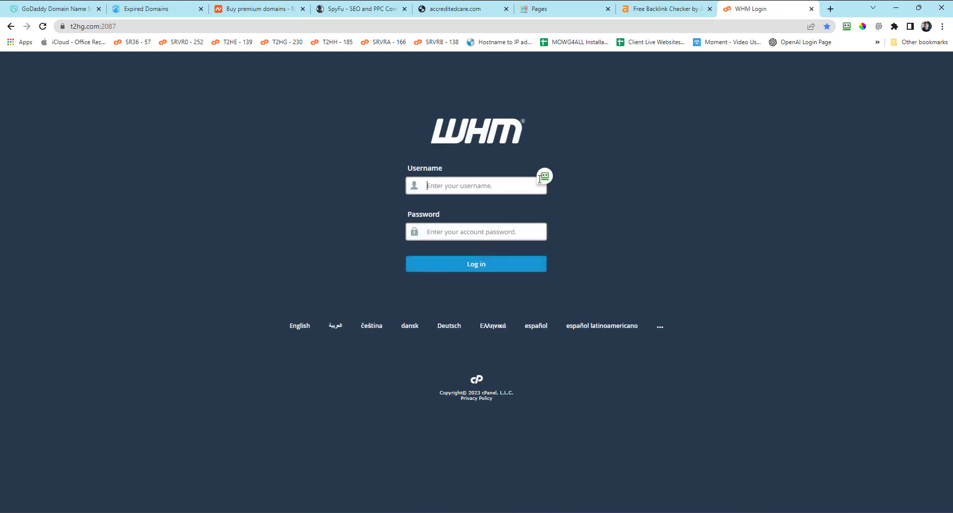
{"action": "left_click", "coordinate": [544, 176]}
{"action": "left_click", "coordinate": [571, 194]}
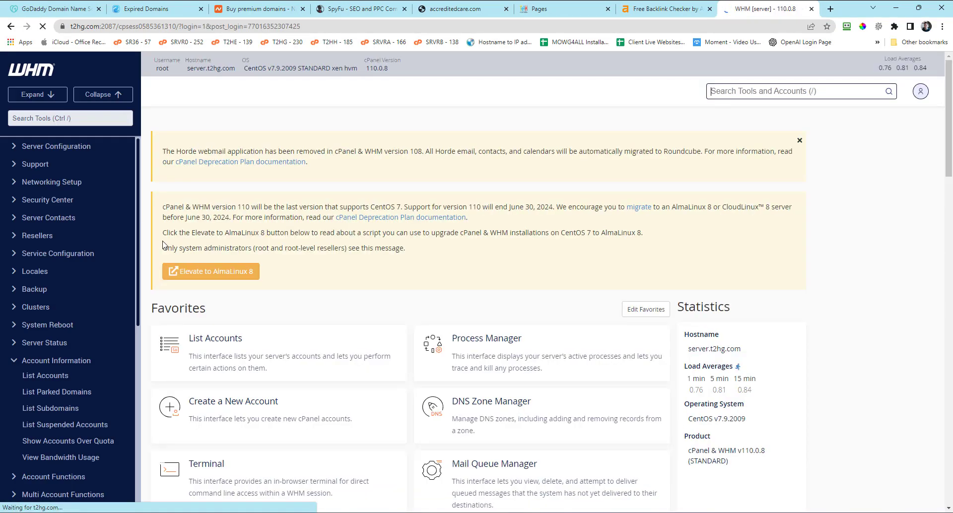
{"action": "left_click", "coordinate": [30, 376]}
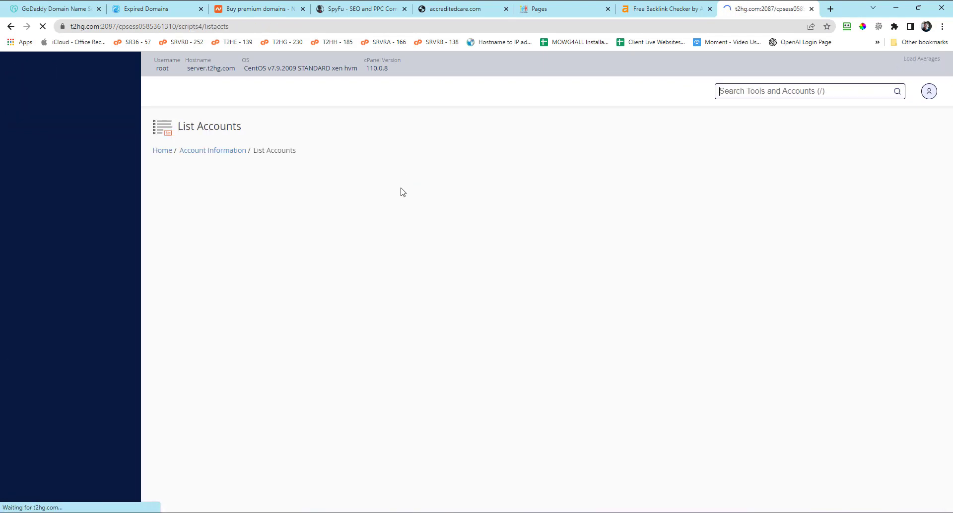
{"action": "type", "text": "sceenius"}
{"action": "key", "text": "Return"}
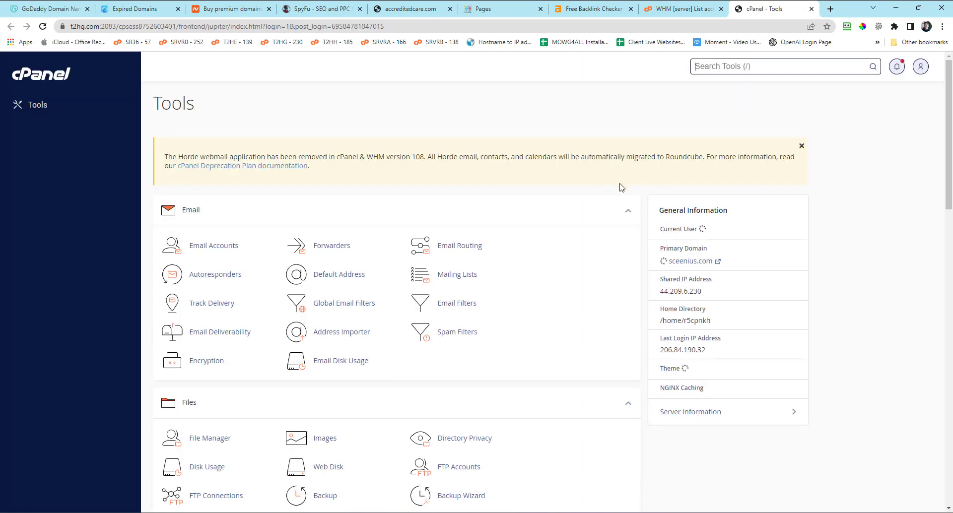
- Open public_html/.htaccess in the File Manager editor to view its RewriteEngine and 301 redirects
{"action": "scroll", "coordinate": [434, 234], "scroll_direction": "down", "scroll_amount": 4}
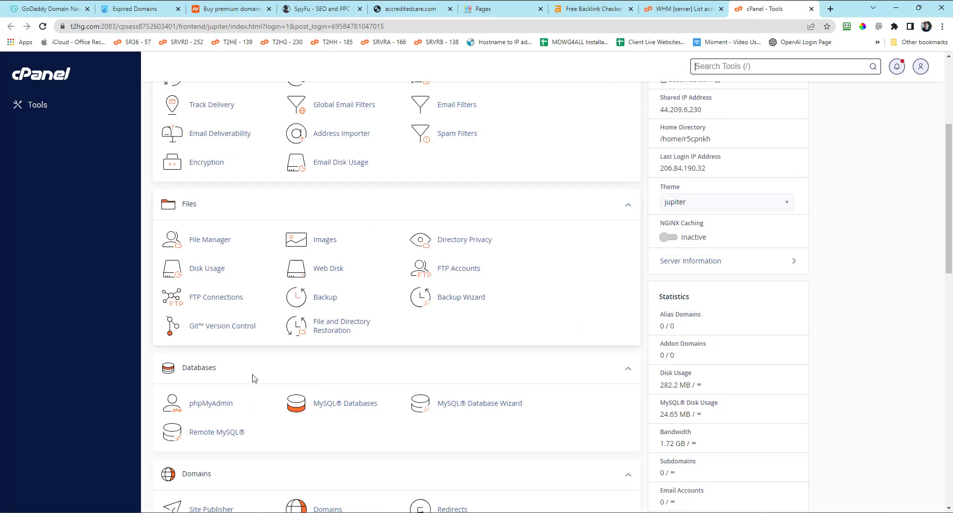
{"action": "left_click", "coordinate": [212, 247]}
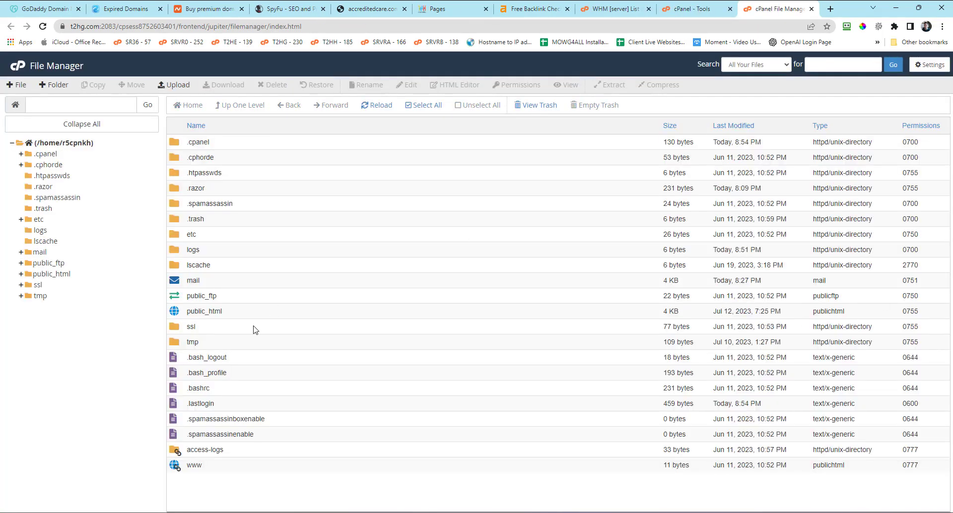
{"action": "double_click", "coordinate": [175, 311]}
{"action": "scroll", "coordinate": [544, 298], "scroll_direction": "down", "scroll_amount": 5}
{"action": "scroll", "coordinate": [543, 300], "scroll_direction": "down", "scroll_amount": 4}
{"action": "left_click", "coordinate": [245, 218]}
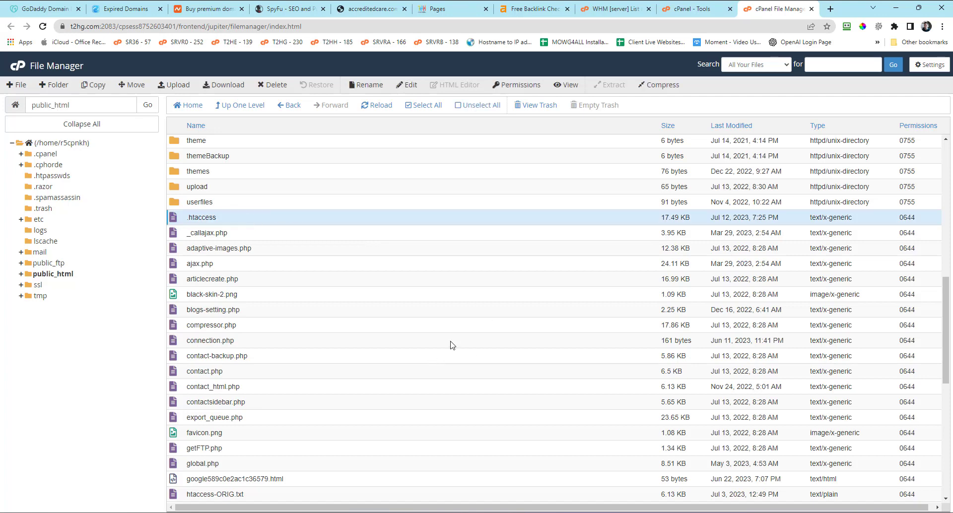
{"action": "right_click", "coordinate": [494, 221]}
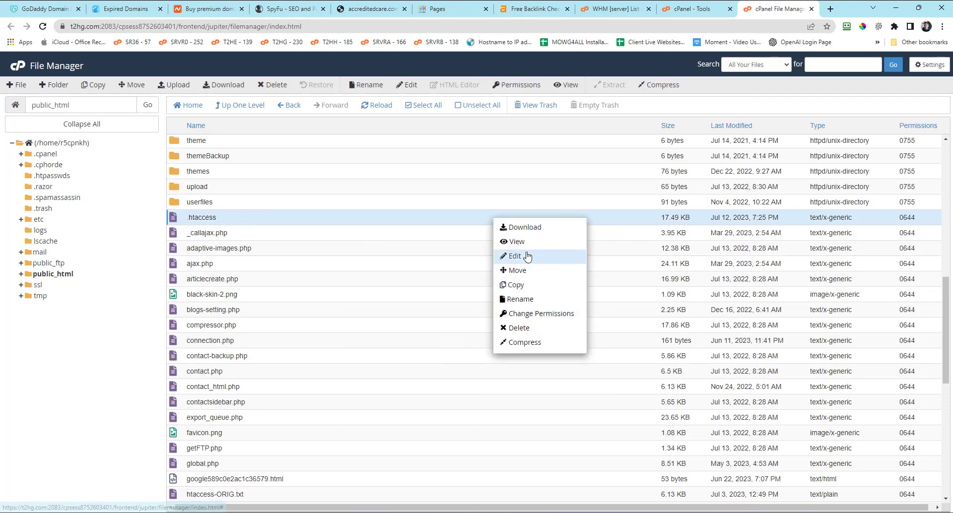
{"action": "left_click", "coordinate": [507, 255]}
{"action": "left_click", "coordinate": [565, 358]}
{"action": "scroll", "coordinate": [416, 270], "scroll_direction": "down", "scroll_amount": 1}
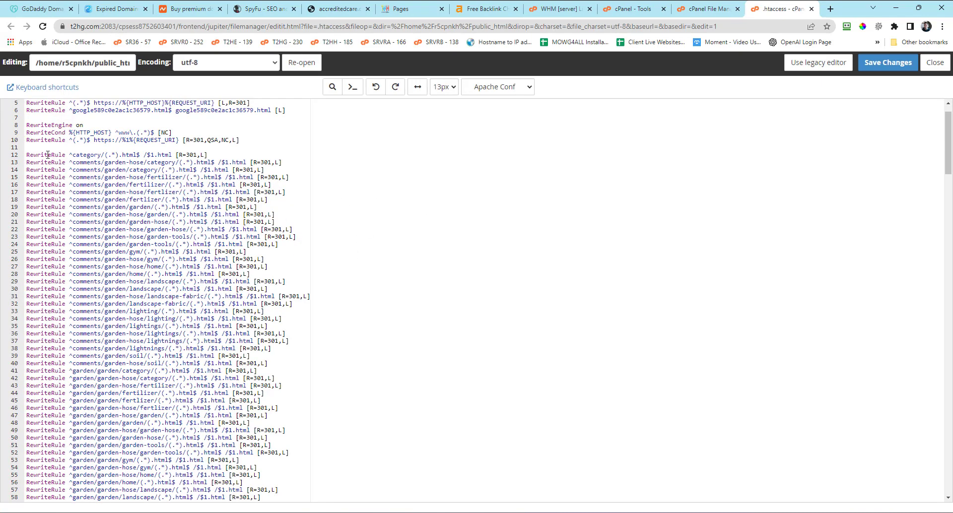
- Zoom in on the cPanel editor and scroll through the .htaccess RewriteRule lines
{"action": "key", "text": "ctrl+plus"}
{"action": "key", "text": "ctrl+plus"}
{"action": "key", "text": "ctrl+plus"}
{"action": "key", "text": "ctrl+plus"}
{"action": "key", "text": "ctrl+plus"}
{"action": "key", "text": "ctrl+plus"}
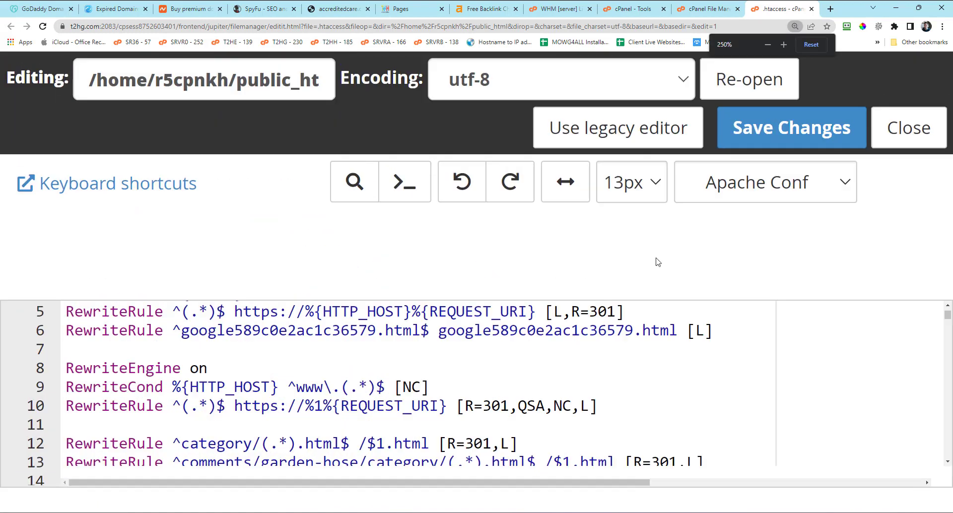
{"action": "scroll", "coordinate": [948, 317], "scroll_direction": "down", "scroll_amount": 3}
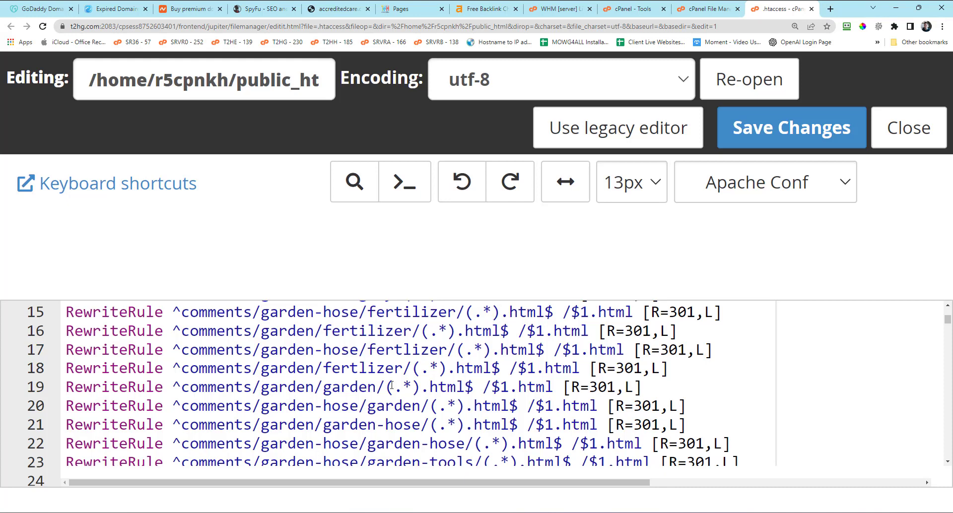
{"action": "scroll", "coordinate": [252, 426], "scroll_direction": "down", "scroll_amount": 7}
{"action": "scroll", "coordinate": [385, 391], "scroll_direction": "down", "scroll_amount": 10}
{"action": "scroll", "coordinate": [386, 381], "scroll_direction": "down", "scroll_amount": 15}
{"action": "scroll", "coordinate": [381, 383], "scroll_direction": "down", "scroll_amount": 5}
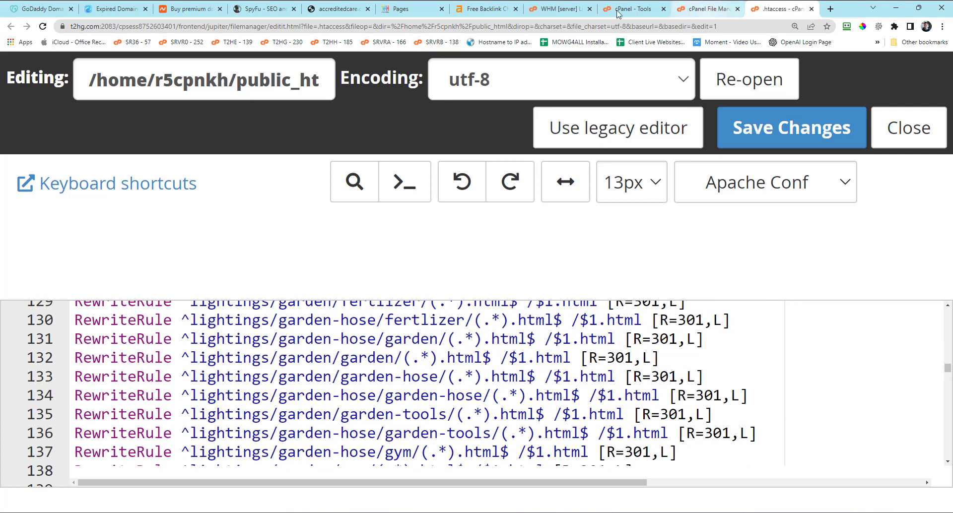
- Compare the rewrite rules with the Ahrefs backlink target URLs, finishing on the Ahrefs results
{"action": "left_click", "coordinate": [484, 9]}
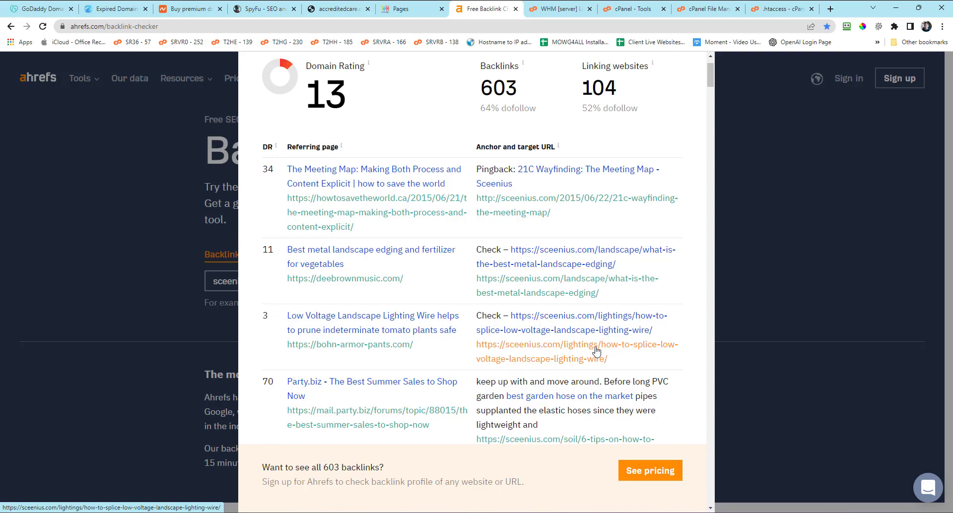
{"action": "left_click", "coordinate": [778, 9]}
{"action": "scroll", "coordinate": [372, 342], "scroll_direction": "down", "scroll_amount": 14}
{"action": "scroll", "coordinate": [372, 341], "scroll_direction": "down", "scroll_amount": 6}
{"action": "scroll", "coordinate": [377, 350], "scroll_direction": "up", "scroll_amount": 5}
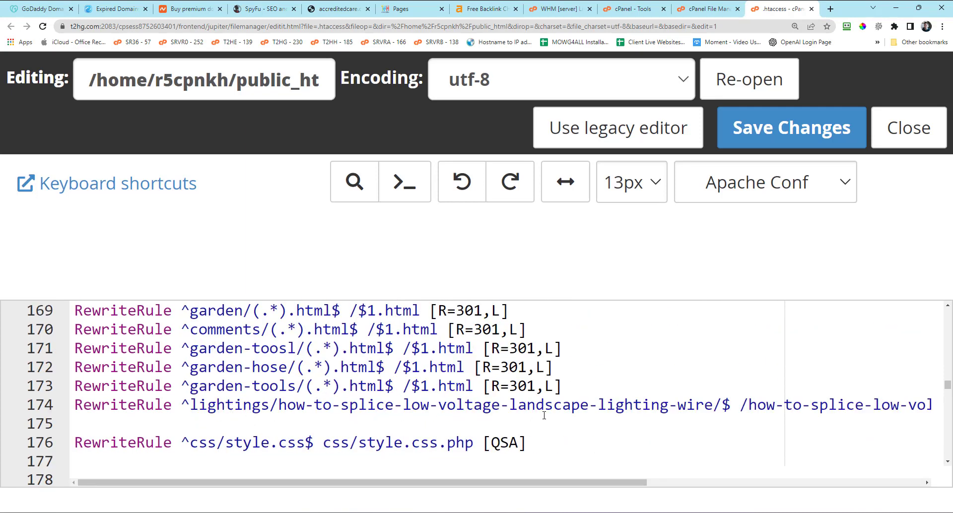
{"action": "scroll", "coordinate": [348, 432], "scroll_direction": "up", "scroll_amount": 2}
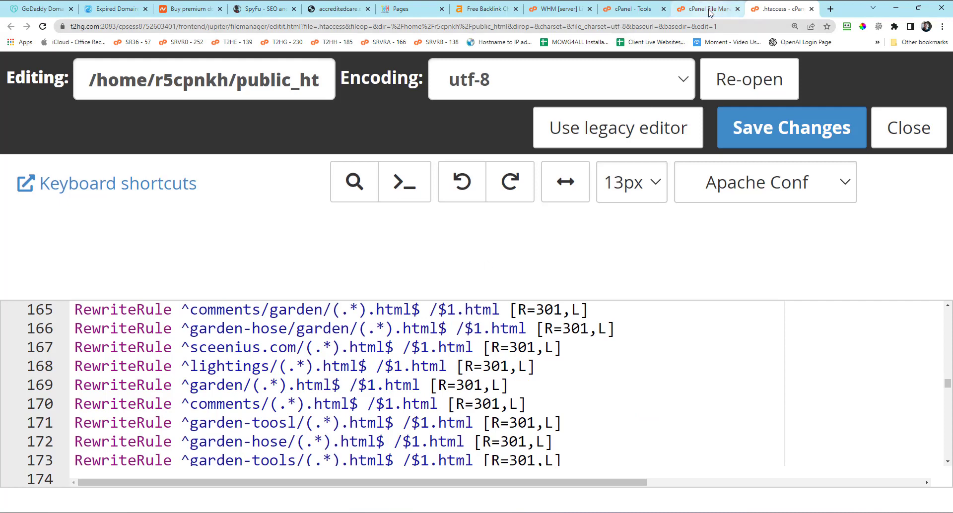
{"action": "left_click", "coordinate": [480, 10]}
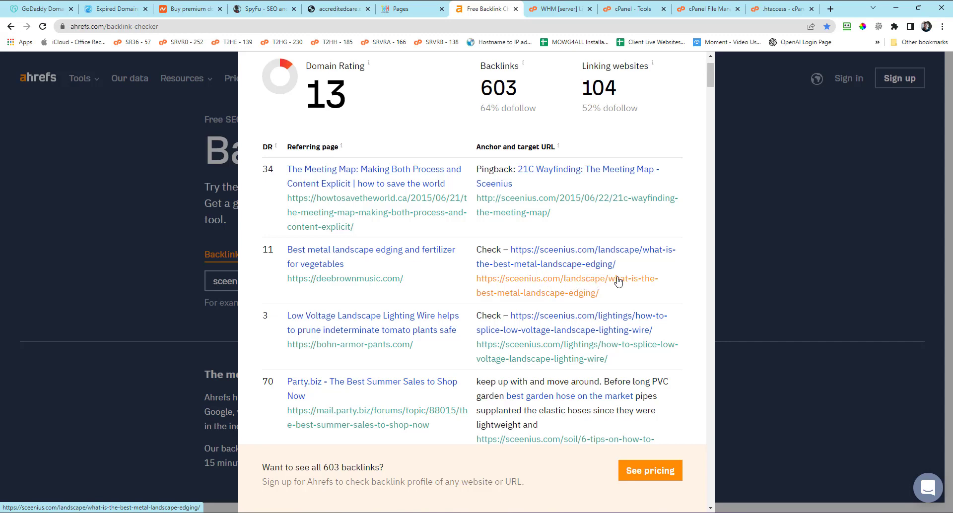
- Open the 404 metal landscape edging backlink, then load its .html version instead
{"action": "left_click", "coordinate": [561, 279]}
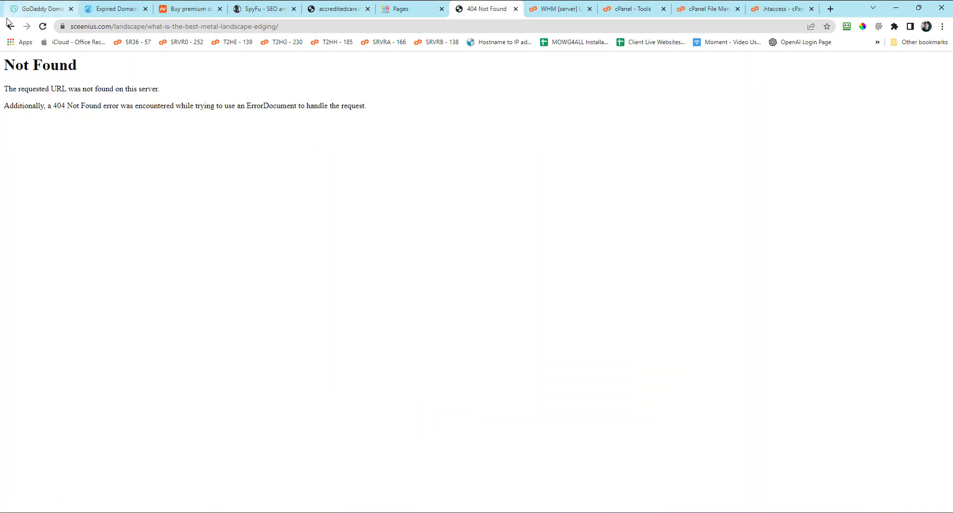
{"action": "left_click", "coordinate": [273, 26]}
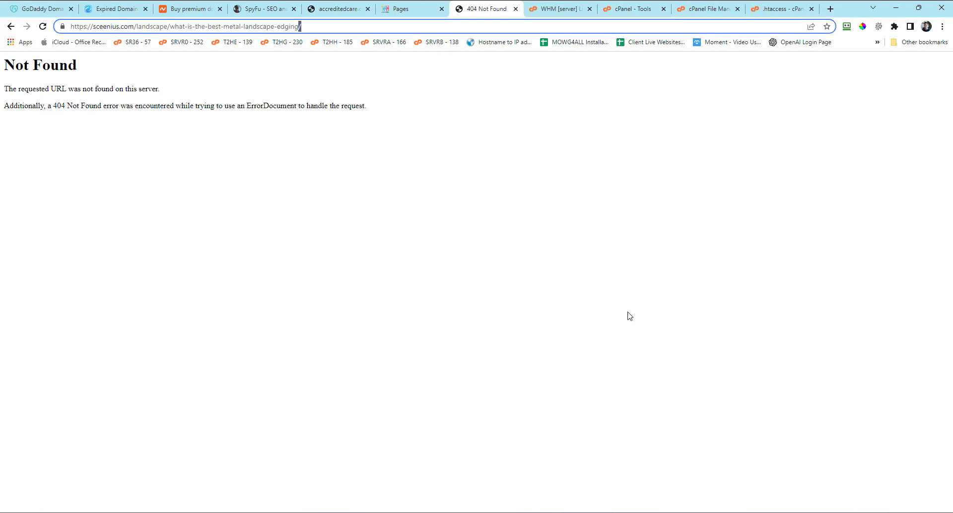
{"action": "key", "text": "BackSpace"}
{"action": "type", "text": ".html"}
{"action": "key", "text": "Return"}
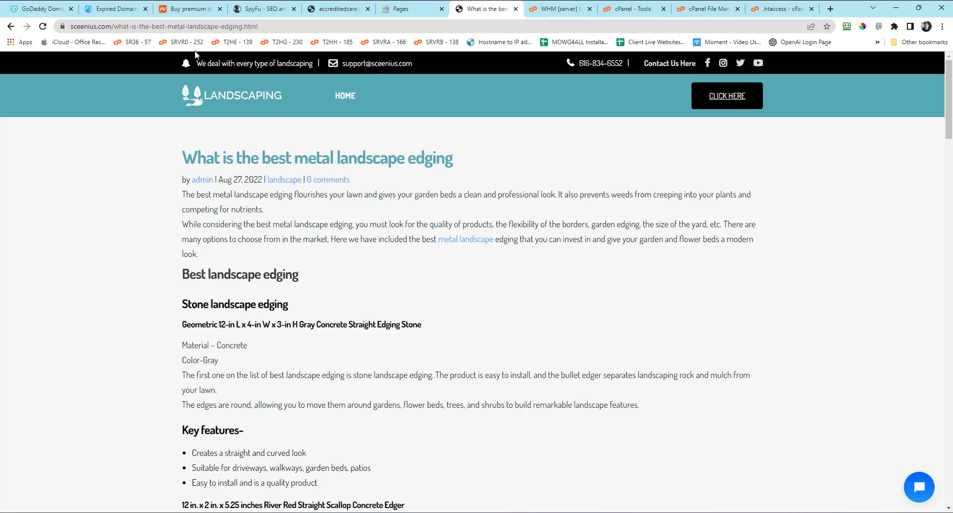
{"action": "left_click_drag", "start_coordinate": [114, 25], "coordinate": [259, 26]}
{"action": "left_click", "coordinate": [96, 285]}
- Back in the .htaccess file, select the 301 redirect code on line 169
{"action": "left_click", "coordinate": [777, 11]}
{"action": "double_click", "coordinate": [481, 386]}
{"action": "scroll", "coordinate": [594, 375], "scroll_direction": "down", "scroll_amount": 2}
{"action": "scroll", "coordinate": [592, 378], "scroll_direction": "up", "scroll_amount": 2}
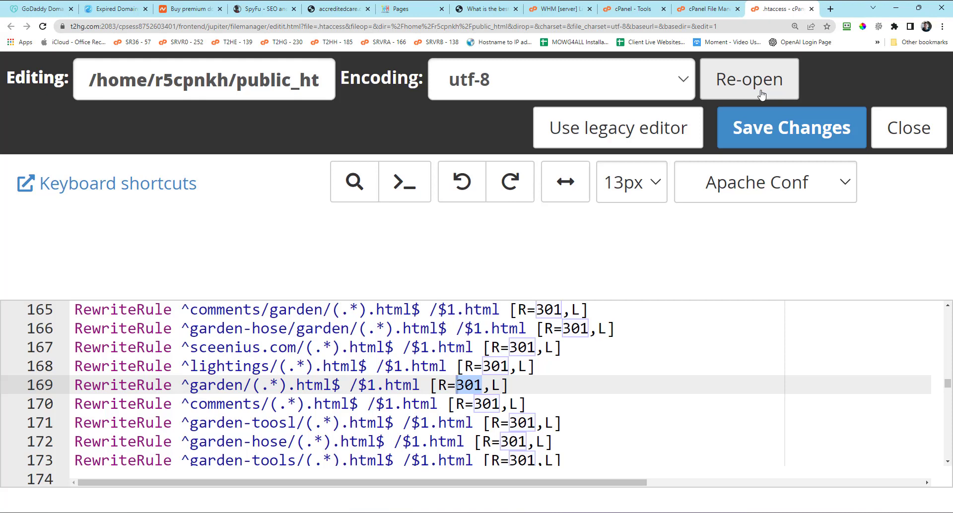
- Load ahrefs.com in a new tab and scroll Sceenius's Link explorer list of 13,887 links
{"action": "left_click", "coordinate": [831, 9]}
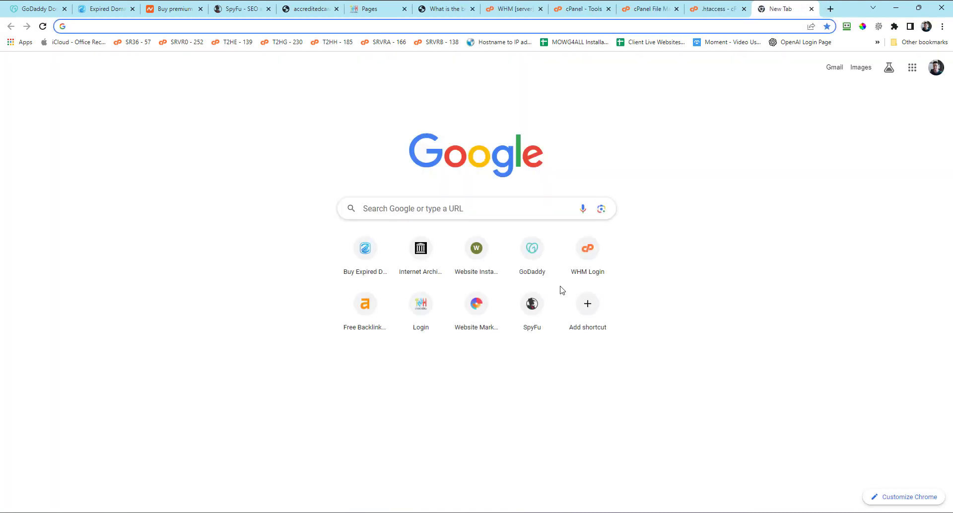
{"action": "type", "text": "ahrefs.com"}
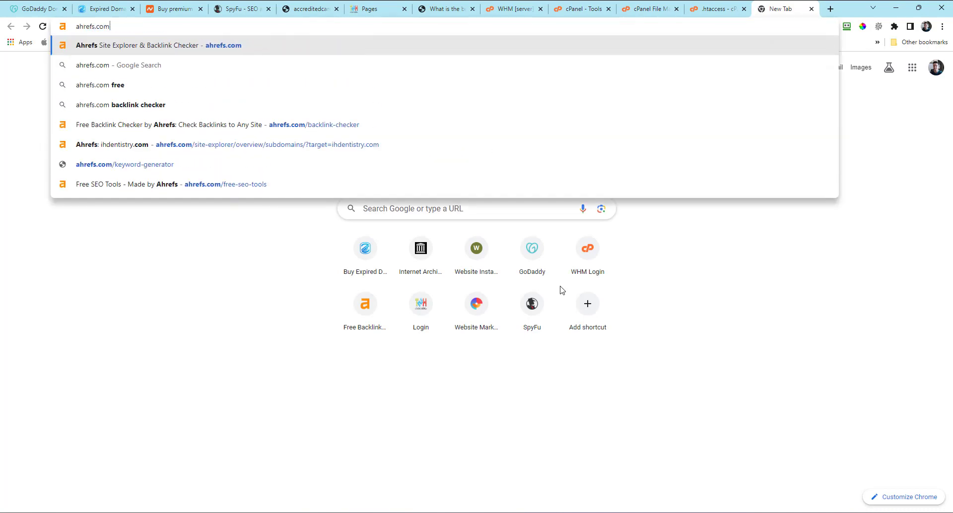
{"action": "key", "text": "Return"}
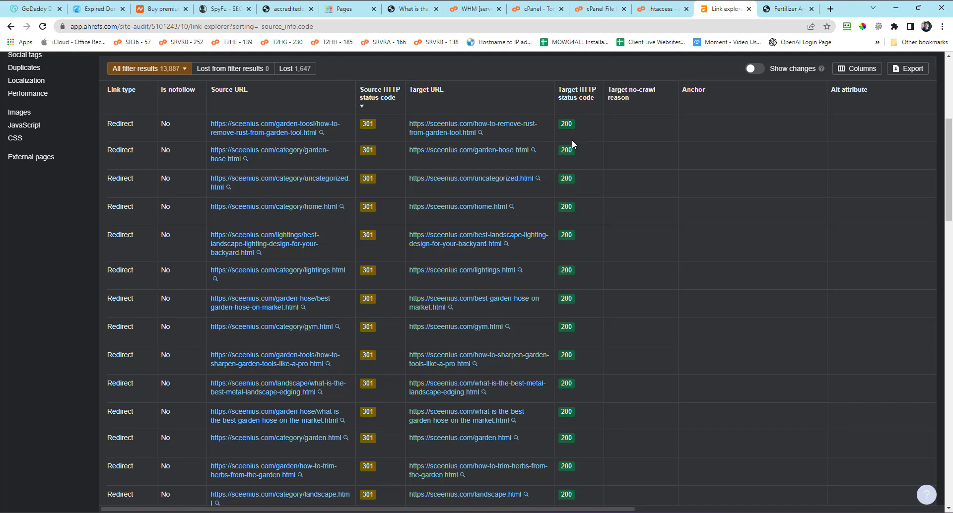
{"action": "scroll", "coordinate": [583, 162], "scroll_direction": "down", "scroll_amount": 8}
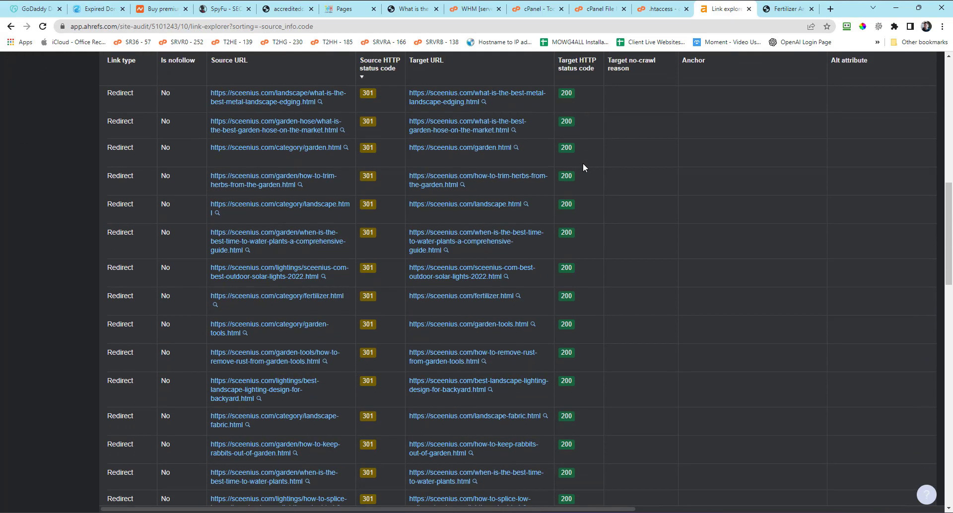
{"action": "scroll", "coordinate": [578, 177], "scroll_direction": "down", "scroll_amount": 7}
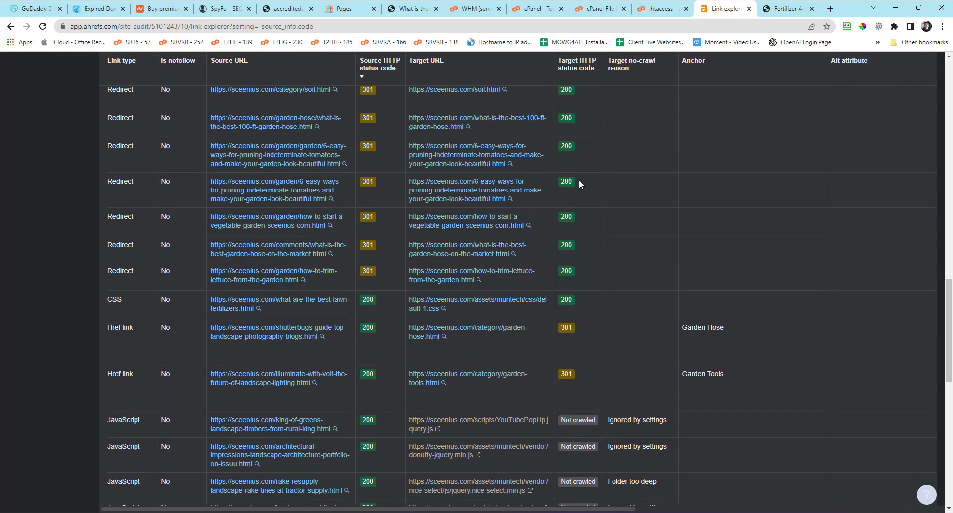
{"action": "scroll", "coordinate": [578, 182], "scroll_direction": "down", "scroll_amount": 4}
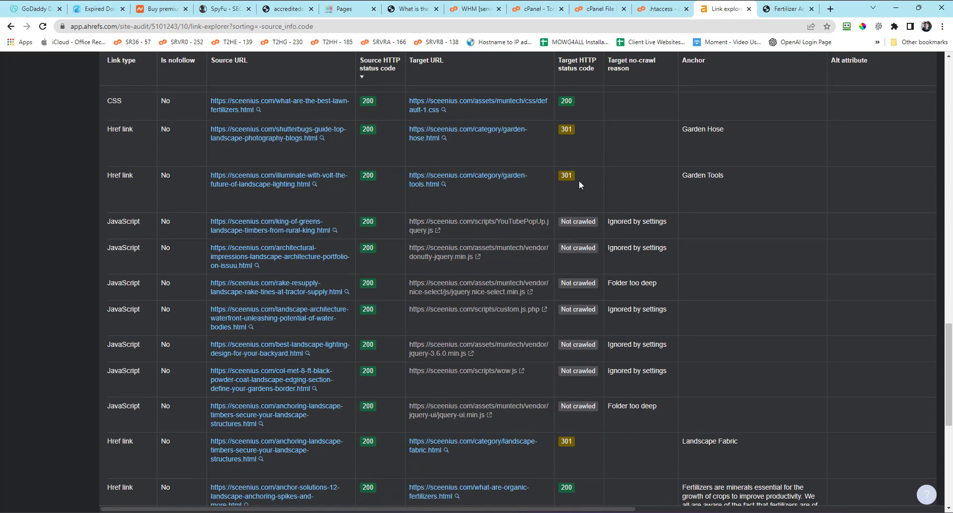
{"action": "scroll", "coordinate": [579, 185], "scroll_direction": "down", "scroll_amount": 7}
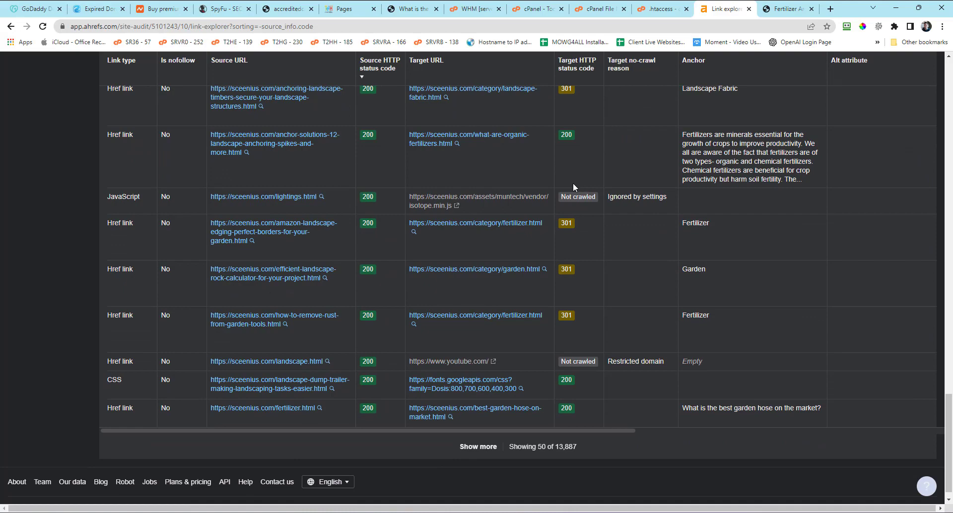
{"action": "scroll", "coordinate": [336, 176], "scroll_direction": "up", "scroll_amount": 20}
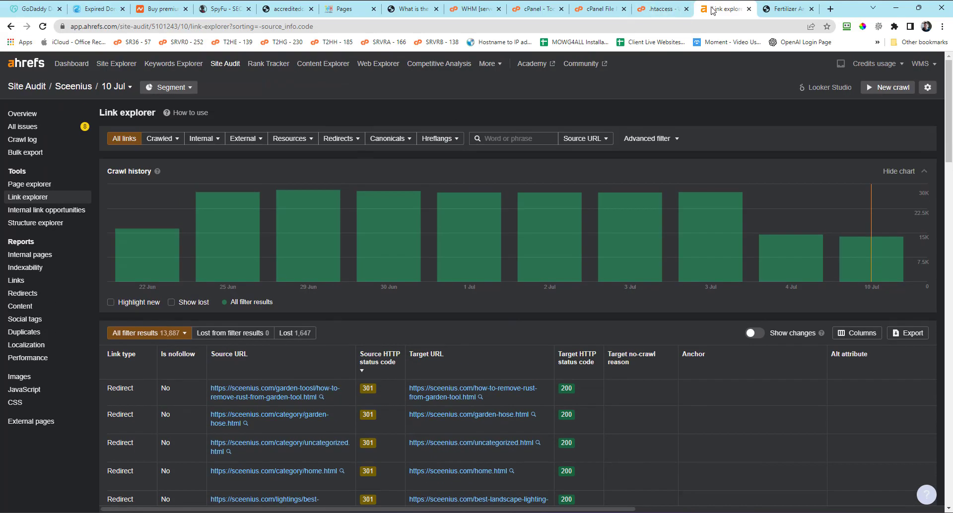
- From the Fertilizer Archives page, open the sceenius.com sitemap through the footer link
{"action": "left_click", "coordinate": [788, 10]}
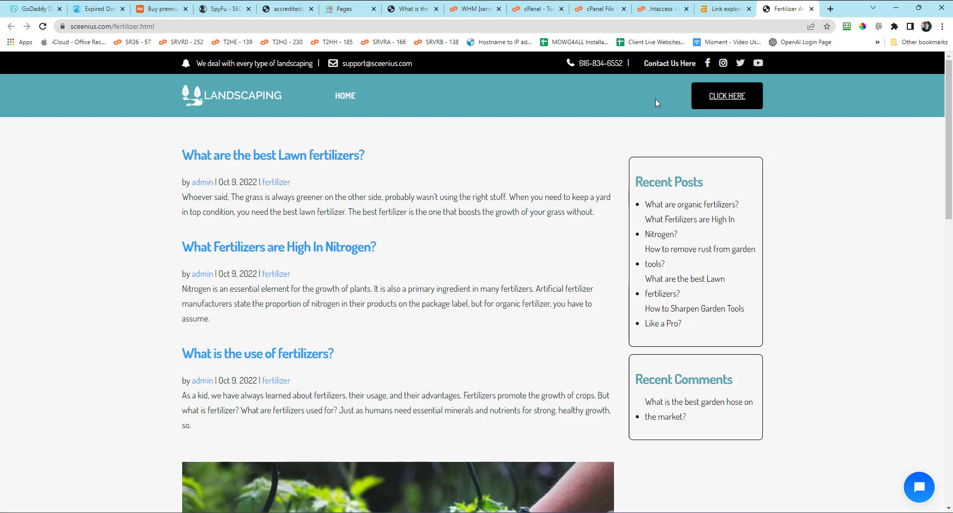
{"action": "scroll", "coordinate": [258, 367], "scroll_direction": "down", "scroll_amount": 10}
{"action": "scroll", "coordinate": [258, 367], "scroll_direction": "down", "scroll_amount": 3}
{"action": "left_click", "coordinate": [341, 489]}
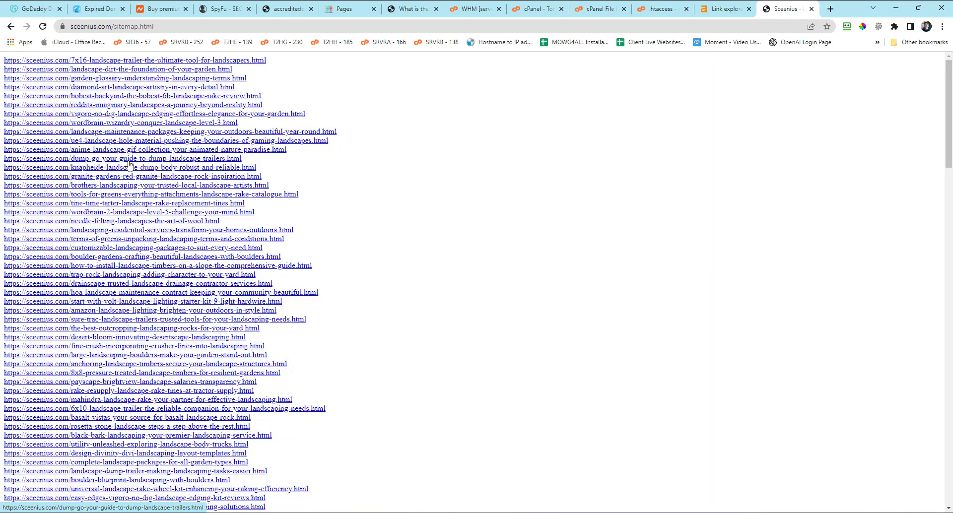
{"action": "scroll", "coordinate": [143, 278], "scroll_direction": "down", "scroll_amount": 5}
{"action": "scroll", "coordinate": [143, 278], "scroll_direction": "down", "scroll_amount": 15}
{"action": "scroll", "coordinate": [141, 283], "scroll_direction": "up", "scroll_amount": 20}
{"action": "left_click", "coordinate": [11, 26]}
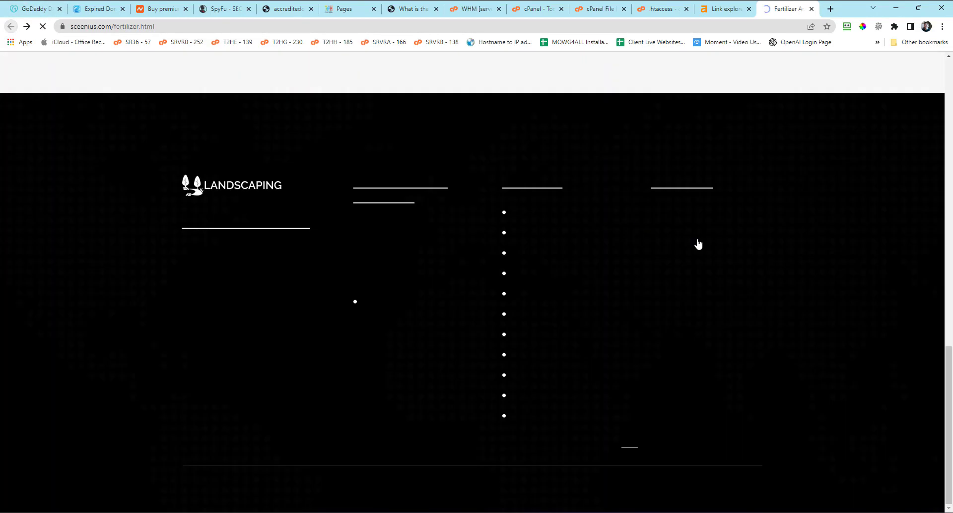
{"action": "scroll", "coordinate": [721, 265], "scroll_direction": "up", "scroll_amount": 15}
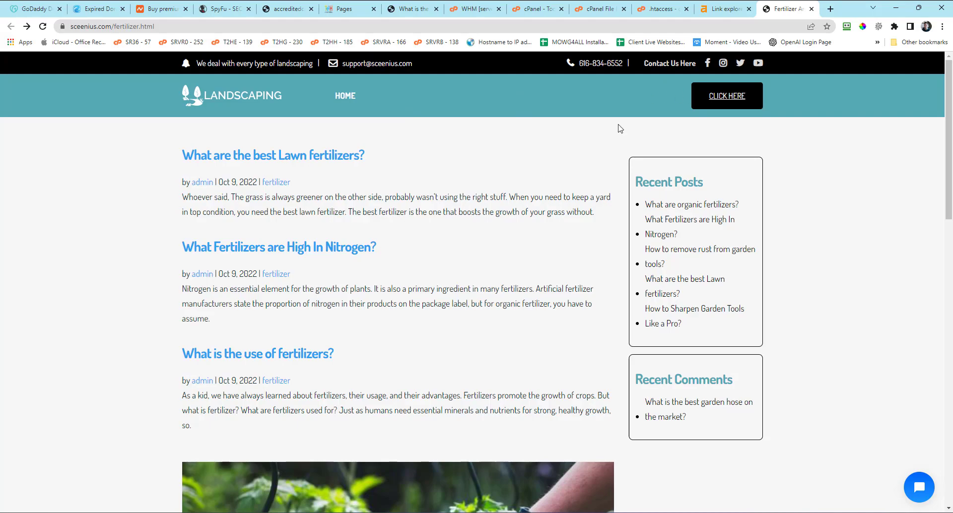
{"action": "scroll", "coordinate": [605, 193], "scroll_direction": "down", "scroll_amount": 20}
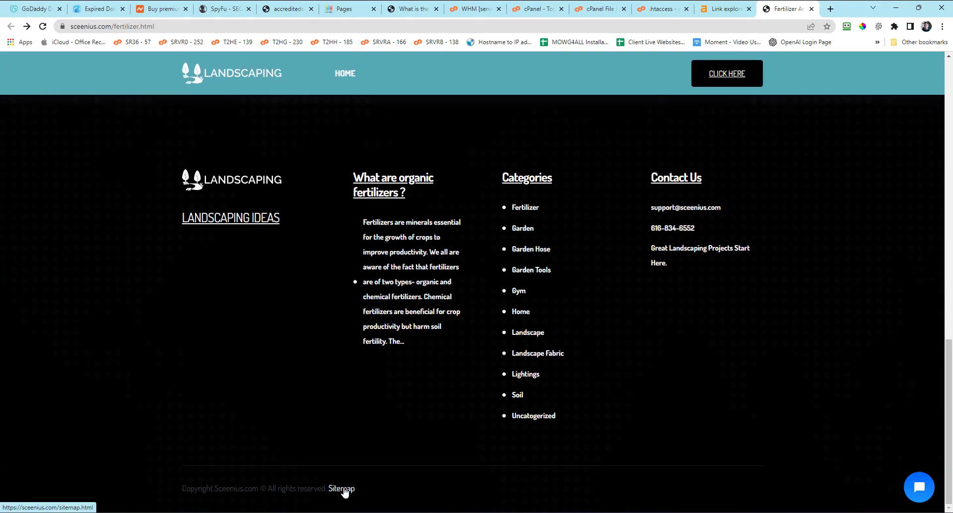
{"action": "left_click", "coordinate": [345, 489]}
{"action": "scroll", "coordinate": [172, 234], "scroll_direction": "down", "scroll_amount": 10}
{"action": "scroll", "coordinate": [172, 234], "scroll_direction": "down", "scroll_amount": 12}
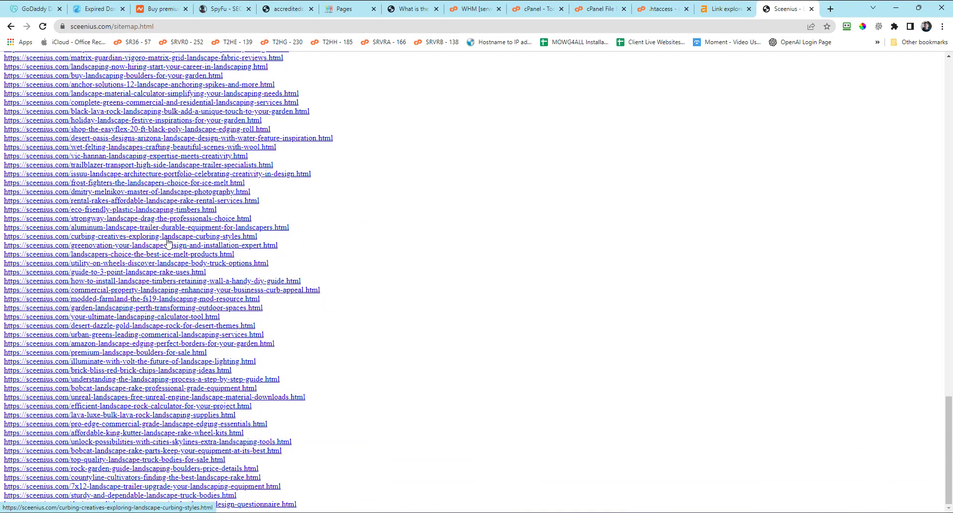
- Read the Issuu Landscape Architecture Portfolio article, then return to the sitemap
{"action": "left_click", "coordinate": [191, 179]}
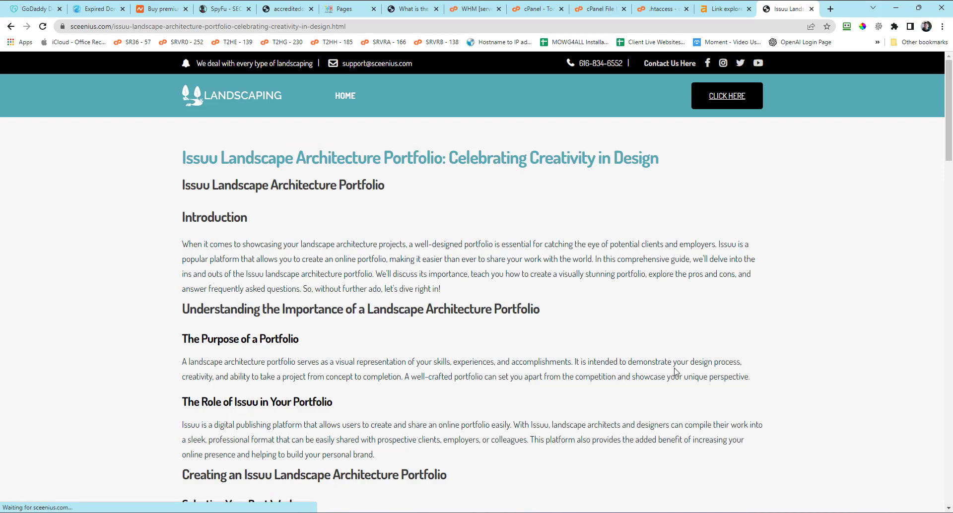
{"action": "scroll", "coordinate": [675, 371], "scroll_direction": "down", "scroll_amount": 20}
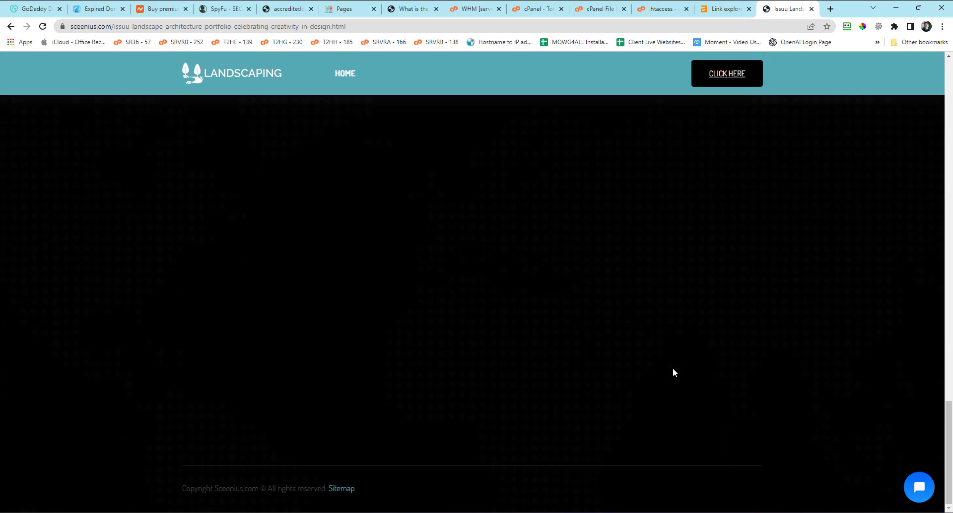
{"action": "scroll", "coordinate": [674, 372], "scroll_direction": "up", "scroll_amount": 20}
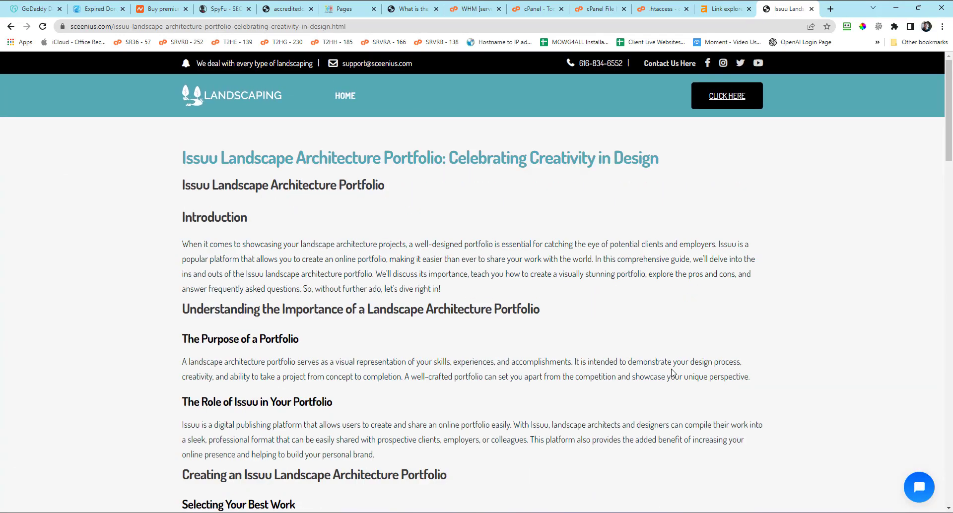
{"action": "scroll", "coordinate": [673, 373], "scroll_direction": "down", "scroll_amount": 20}
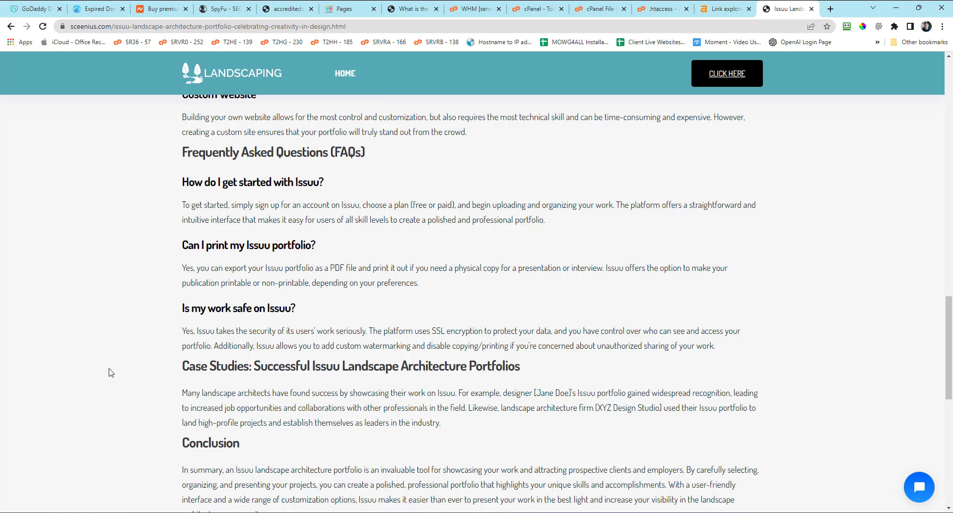
{"action": "scroll", "coordinate": [111, 374], "scroll_direction": "down", "scroll_amount": 4}
{"action": "scroll", "coordinate": [110, 377], "scroll_direction": "up", "scroll_amount": 6}
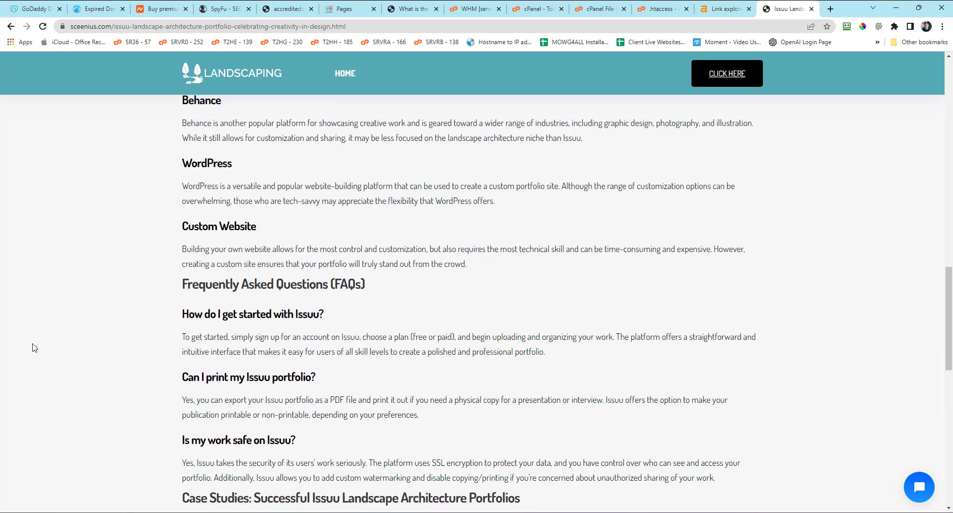
{"action": "scroll", "coordinate": [88, 324], "scroll_direction": "down", "scroll_amount": 1}
{"action": "scroll", "coordinate": [88, 325], "scroll_direction": "up", "scroll_amount": 5}
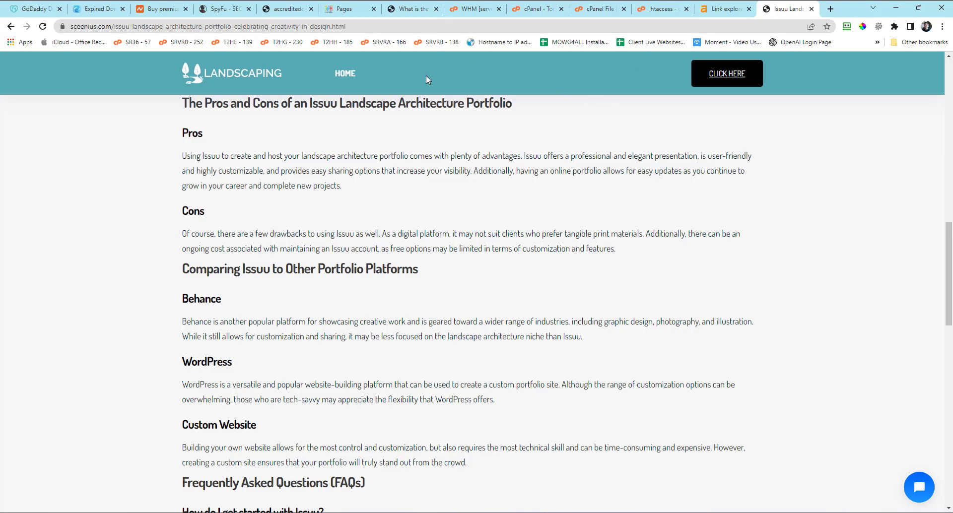
{"action": "scroll", "coordinate": [515, 271], "scroll_direction": "down", "scroll_amount": 5}
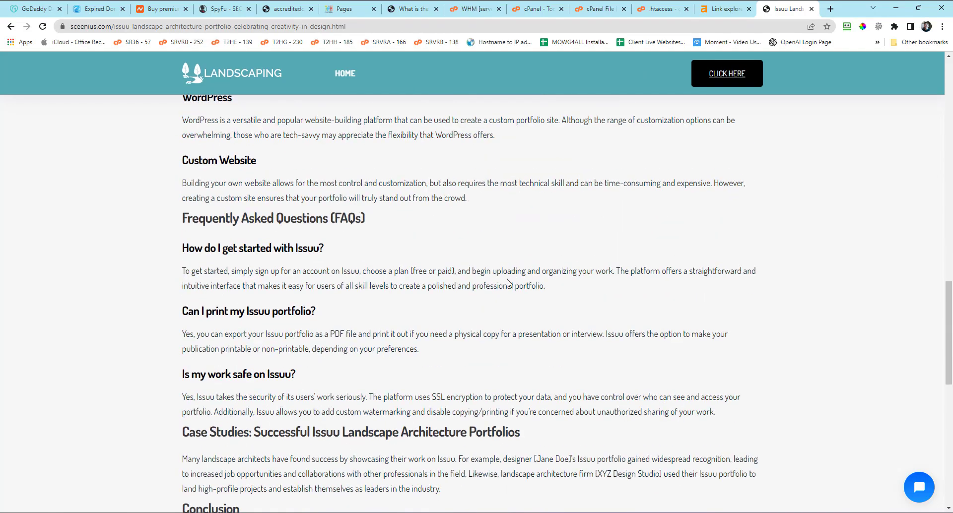
{"action": "scroll", "coordinate": [507, 280], "scroll_direction": "down", "scroll_amount": 4}
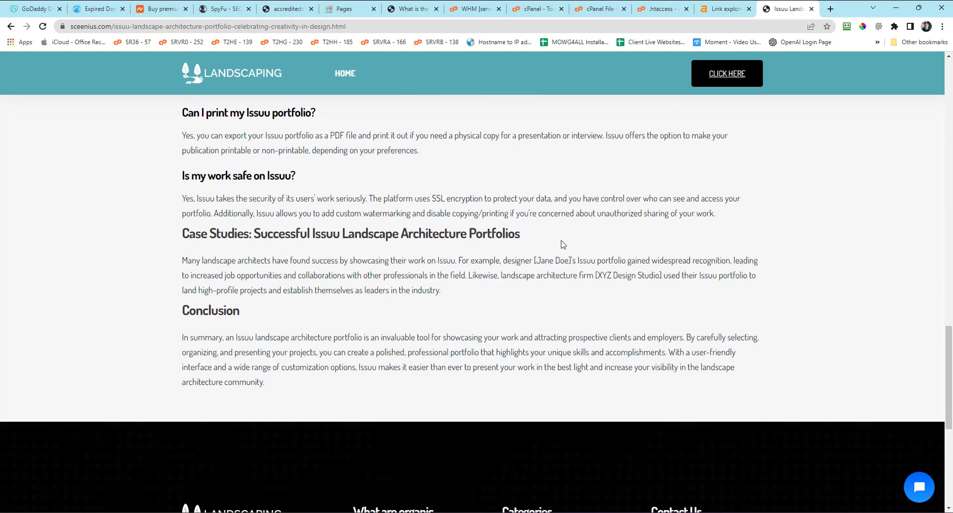
{"action": "scroll", "coordinate": [580, 252], "scroll_direction": "down", "scroll_amount": 3}
{"action": "scroll", "coordinate": [580, 252], "scroll_direction": "up", "scroll_amount": 11}
{"action": "scroll", "coordinate": [583, 251], "scroll_direction": "up", "scroll_amount": 8}
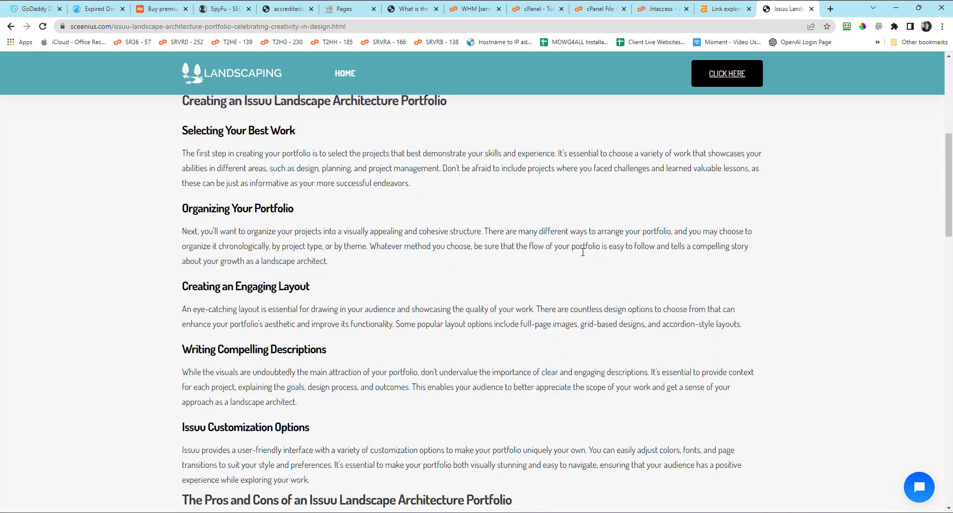
{"action": "scroll", "coordinate": [606, 115], "scroll_direction": "up", "scroll_amount": 8}
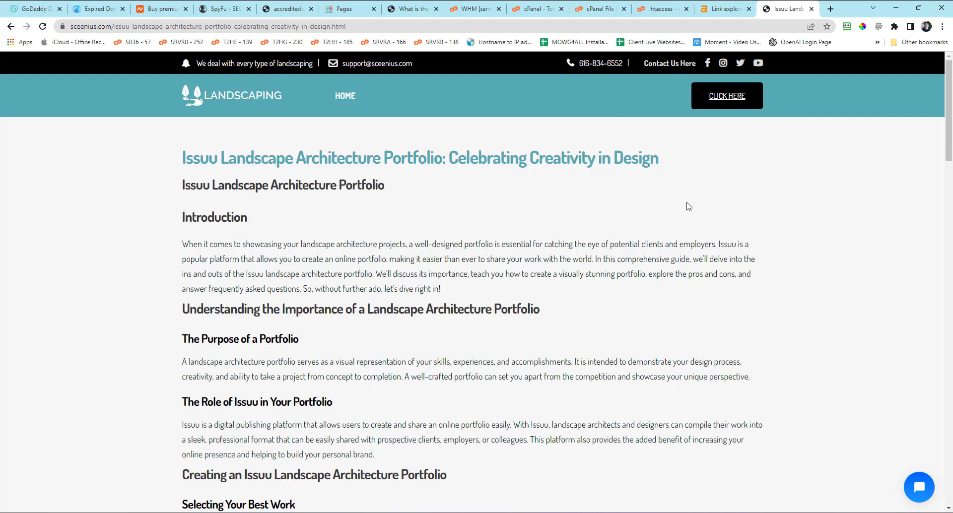
{"action": "scroll", "coordinate": [688, 206], "scroll_direction": "down", "scroll_amount": 7}
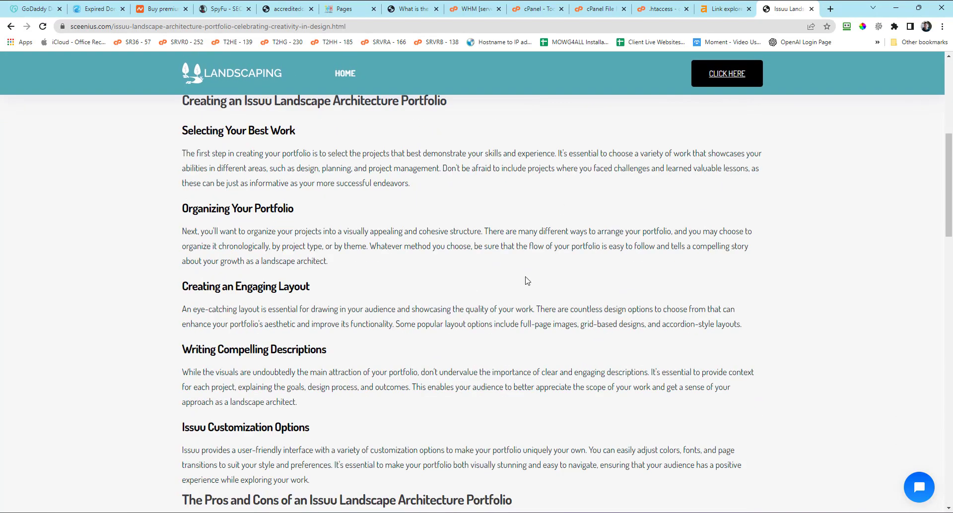
{"action": "scroll", "coordinate": [515, 257], "scroll_direction": "down", "scroll_amount": 20}
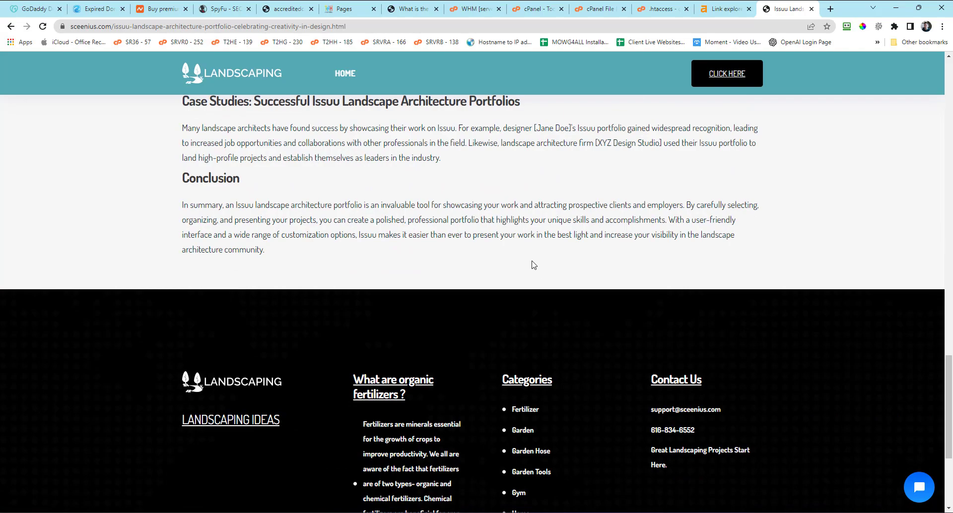
{"action": "scroll", "coordinate": [574, 268], "scroll_direction": "down", "scroll_amount": 1}
{"action": "scroll", "coordinate": [575, 272], "scroll_direction": "down", "scroll_amount": 4}
{"action": "left_click", "coordinate": [340, 490]}
{"action": "scroll", "coordinate": [412, 309], "scroll_direction": "down", "scroll_amount": 20}
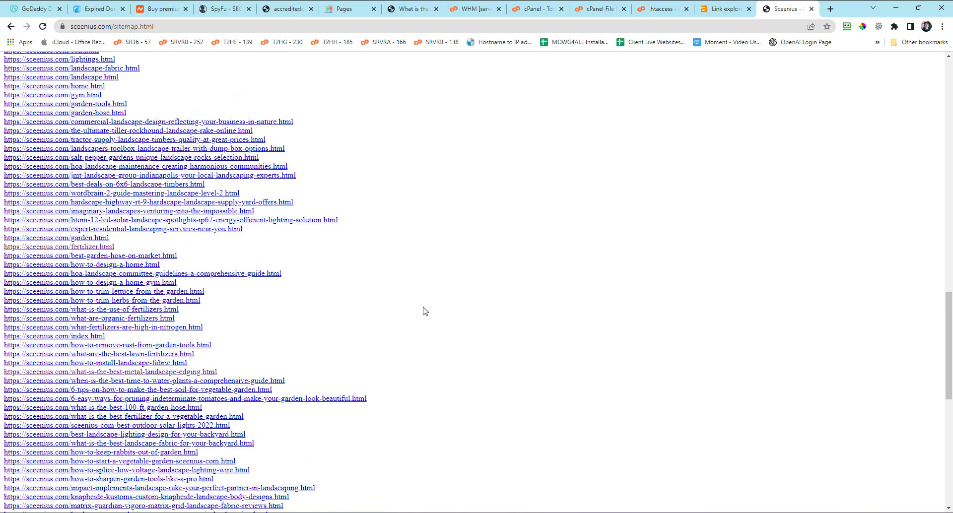
{"action": "scroll", "coordinate": [432, 312], "scroll_direction": "down", "scroll_amount": 9}
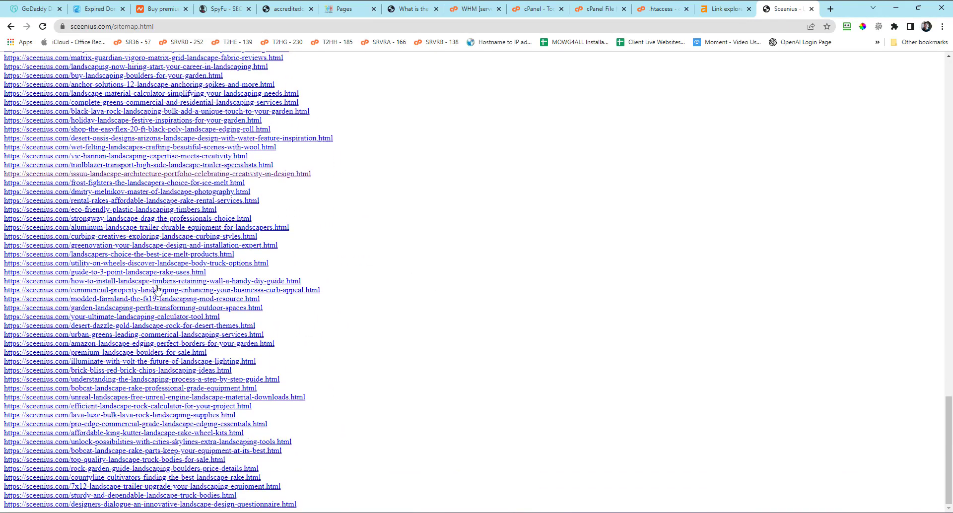
{"action": "left_click", "coordinate": [157, 290]}
{"action": "scroll", "coordinate": [62, 288], "scroll_direction": "down", "scroll_amount": 3}
{"action": "scroll", "coordinate": [62, 306], "scroll_direction": "down", "scroll_amount": 6}
{"action": "scroll", "coordinate": [695, 277], "scroll_direction": "up", "scroll_amount": 9}
{"action": "scroll", "coordinate": [730, 278], "scroll_direction": "down", "scroll_amount": 7}
{"action": "scroll", "coordinate": [824, 306], "scroll_direction": "up", "scroll_amount": 4}
{"action": "scroll", "coordinate": [530, 329], "scroll_direction": "down", "scroll_amount": 15}
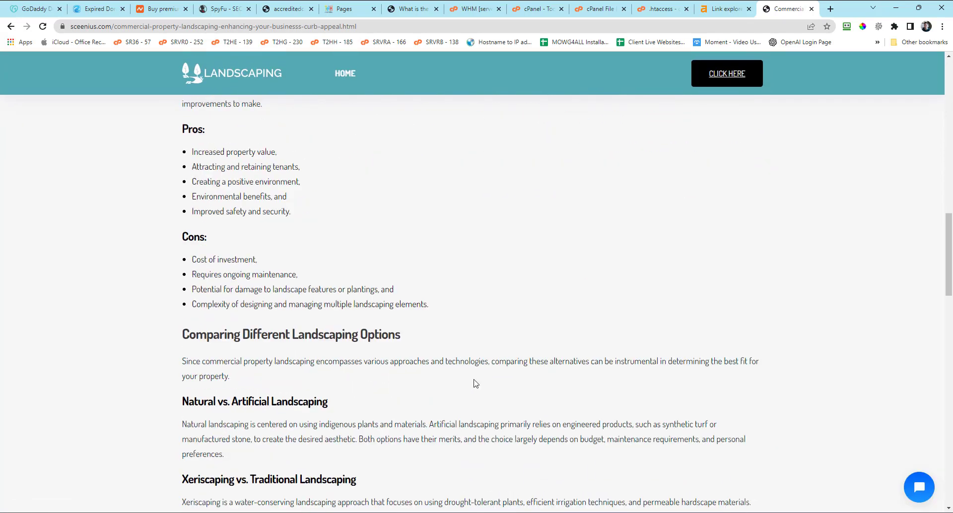
{"action": "scroll", "coordinate": [490, 384], "scroll_direction": "down", "scroll_amount": 5}
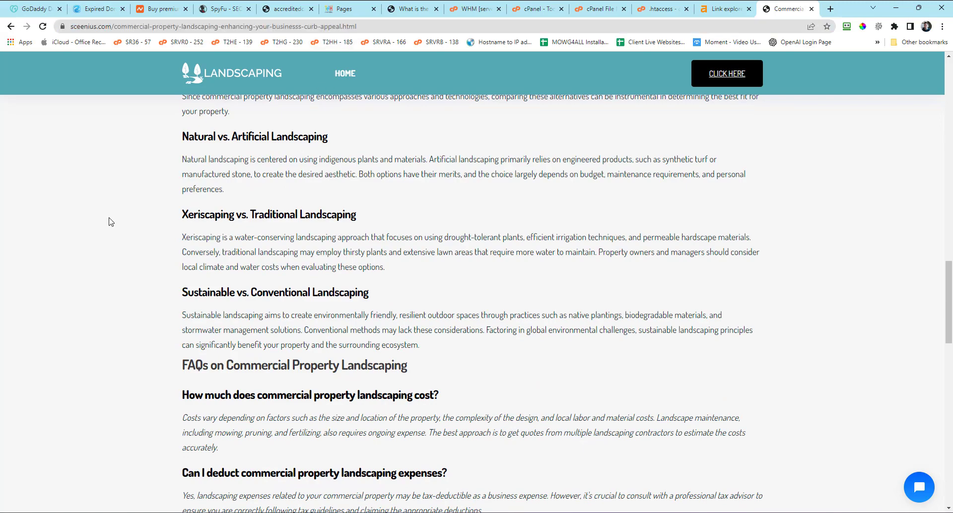
{"action": "scroll", "coordinate": [531, 308], "scroll_direction": "down", "scroll_amount": 4}
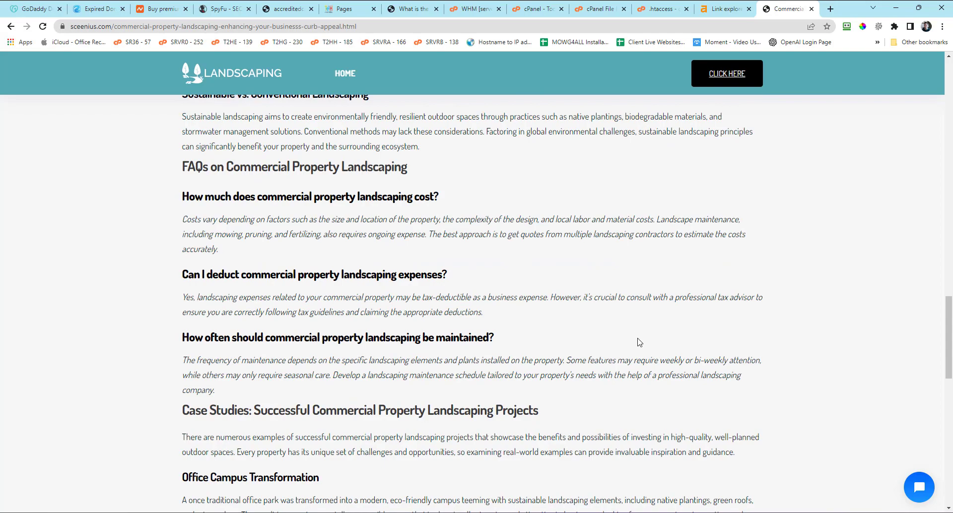
{"action": "scroll", "coordinate": [639, 341], "scroll_direction": "up", "scroll_amount": 11}
{"action": "scroll", "coordinate": [626, 335], "scroll_direction": "up", "scroll_amount": 15}
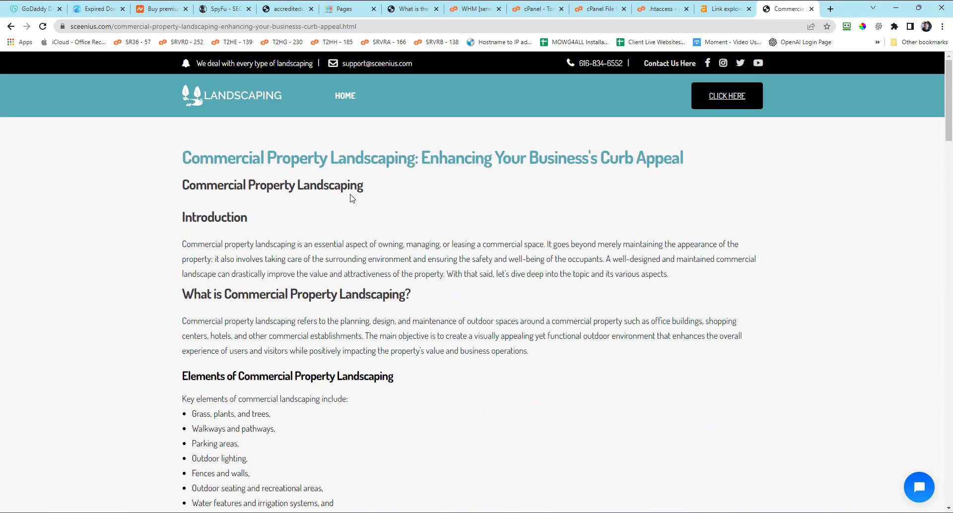
{"action": "scroll", "coordinate": [316, 192], "scroll_direction": "down", "scroll_amount": 10}
{"action": "scroll", "coordinate": [348, 270], "scroll_direction": "down", "scroll_amount": 12}
{"action": "scroll", "coordinate": [346, 262], "scroll_direction": "down", "scroll_amount": 8}
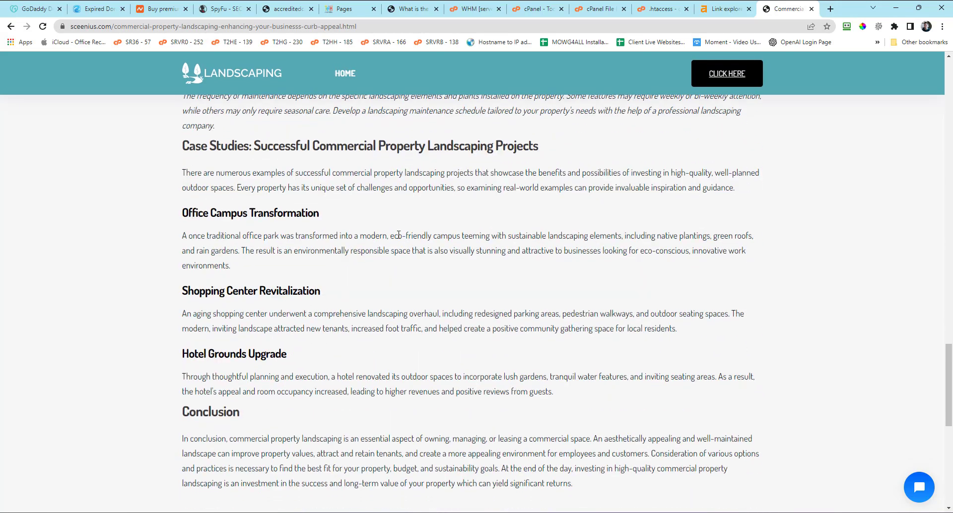
{"action": "scroll", "coordinate": [398, 235], "scroll_direction": "down", "scroll_amount": 5}
{"action": "scroll", "coordinate": [447, 238], "scroll_direction": "up", "scroll_amount": 15}
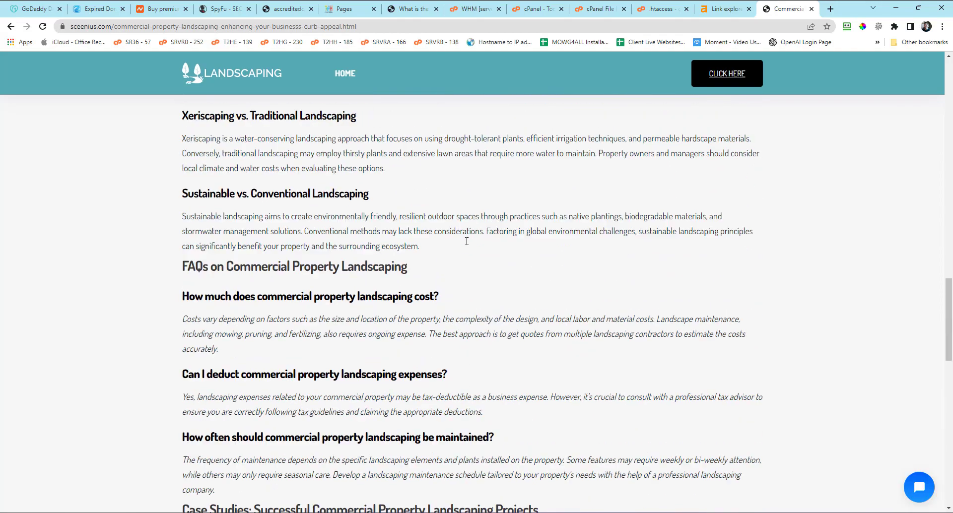
{"action": "scroll", "coordinate": [467, 241], "scroll_direction": "up", "scroll_amount": 15}
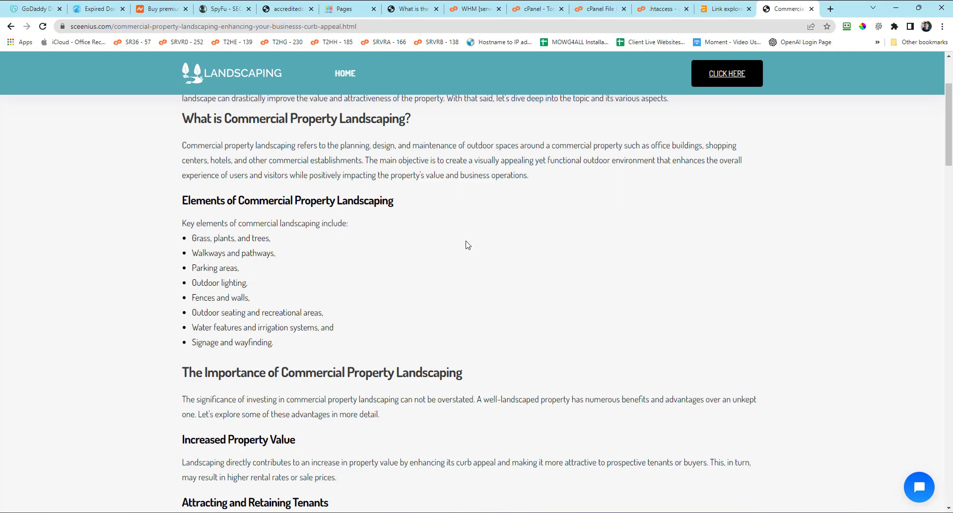
{"action": "scroll", "coordinate": [499, 268], "scroll_direction": "down", "scroll_amount": 12}
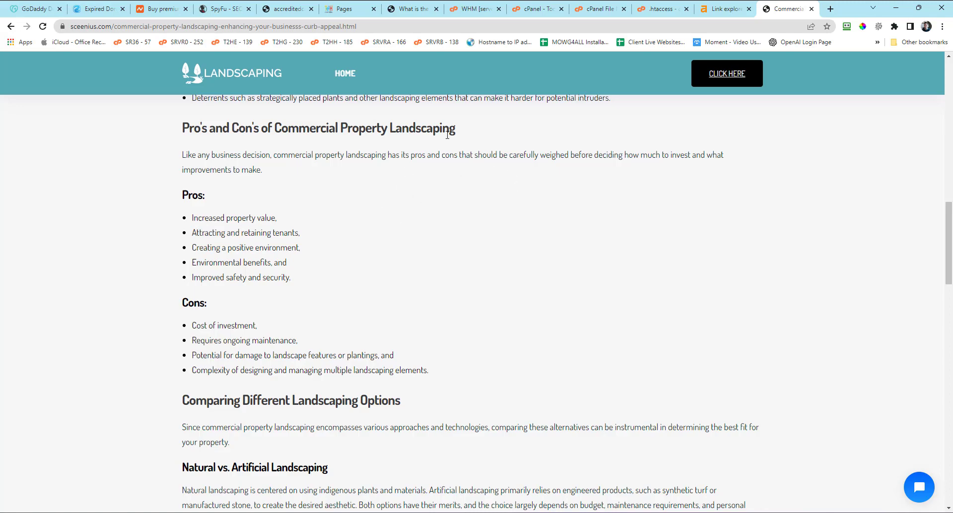
{"action": "scroll", "coordinate": [481, 227], "scroll_direction": "down", "scroll_amount": 4}
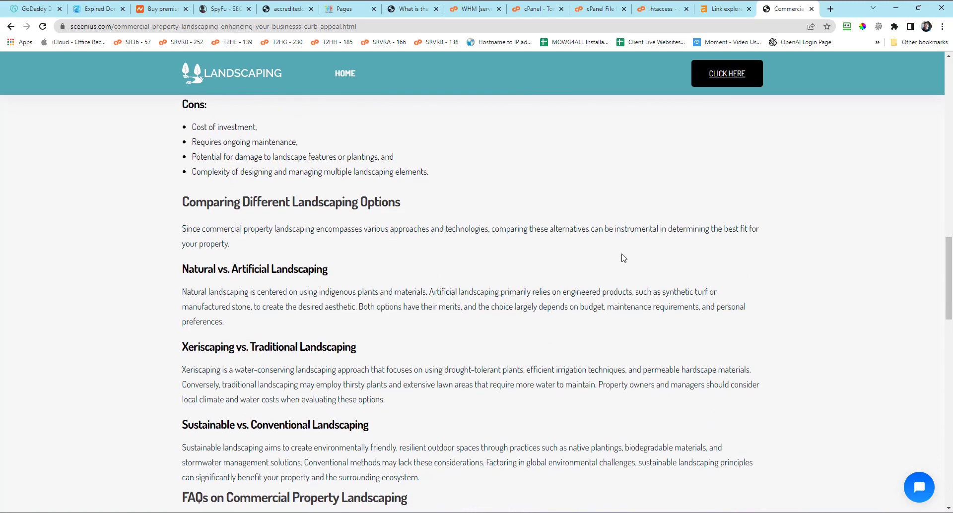
{"action": "scroll", "coordinate": [606, 256], "scroll_direction": "down", "scroll_amount": 4}
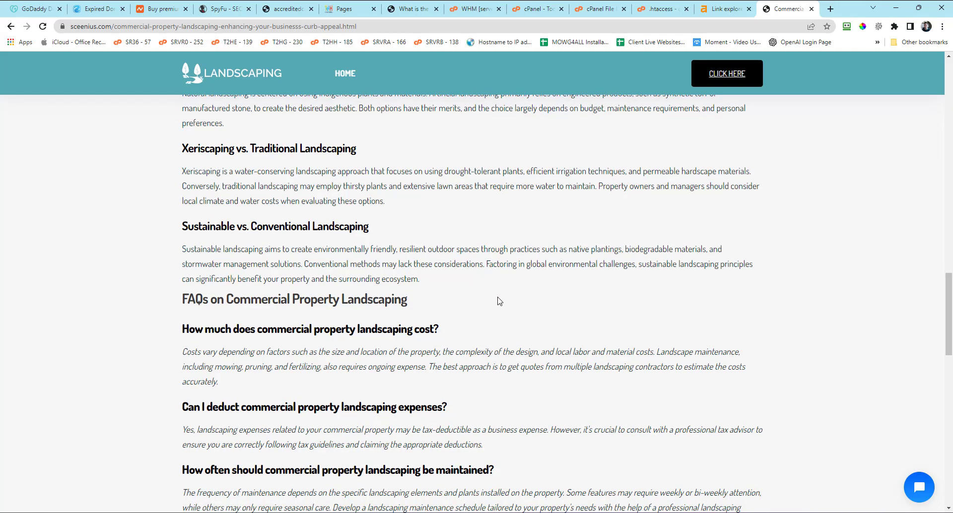
{"action": "scroll", "coordinate": [498, 300], "scroll_direction": "down", "scroll_amount": 5}
{"action": "scroll", "coordinate": [498, 300], "scroll_direction": "up", "scroll_amount": 20}
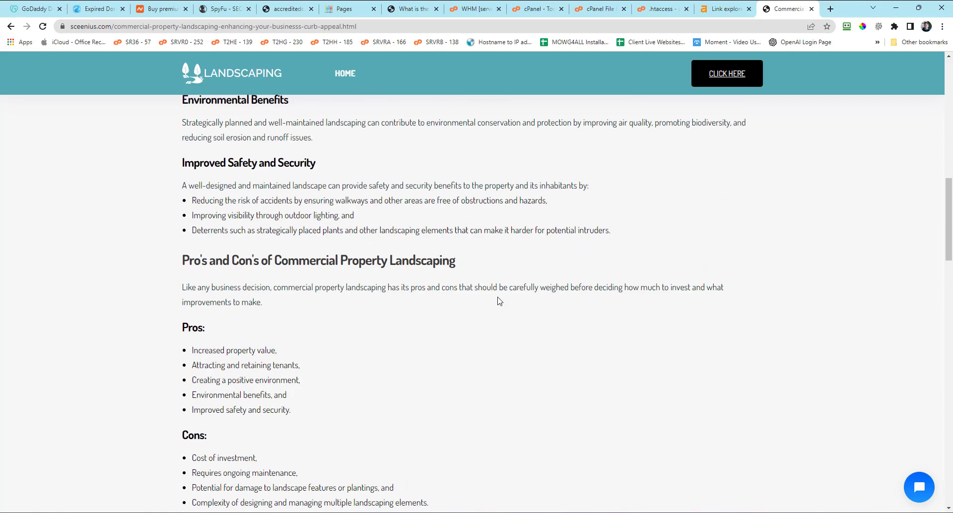
{"action": "scroll", "coordinate": [500, 301], "scroll_direction": "up", "scroll_amount": 4}
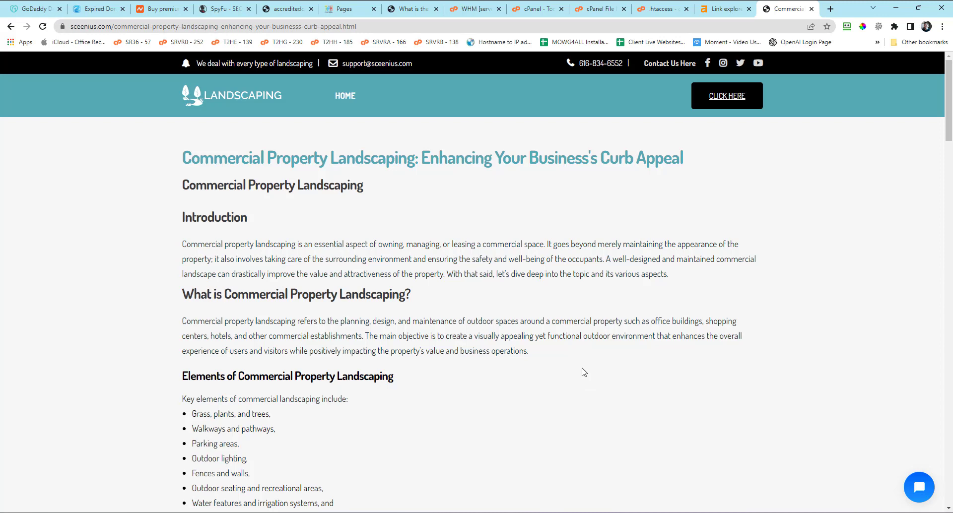
{"action": "scroll", "coordinate": [581, 376], "scroll_direction": "down", "scroll_amount": 10}
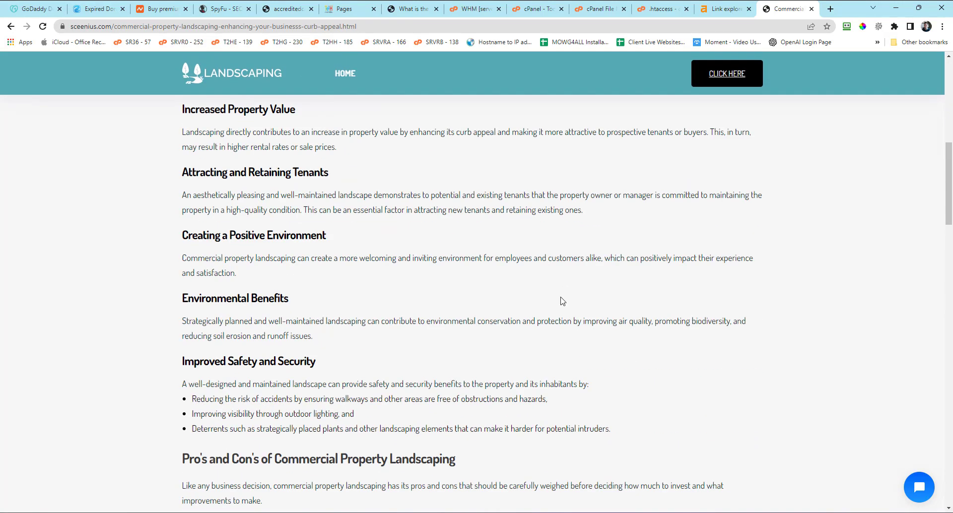
{"action": "scroll", "coordinate": [561, 303], "scroll_direction": "up", "scroll_amount": 10}
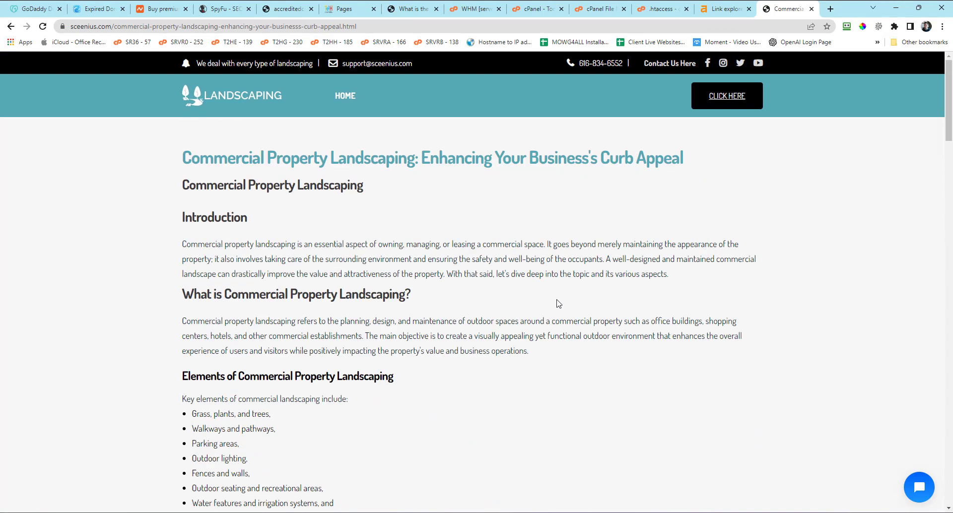
- Load website-installer.com in a new tab using the 'webs' address suggestion
{"action": "left_click_drag", "start_coordinate": [191, 163], "coordinate": [645, 500]}
{"action": "left_click", "coordinate": [143, 205]}
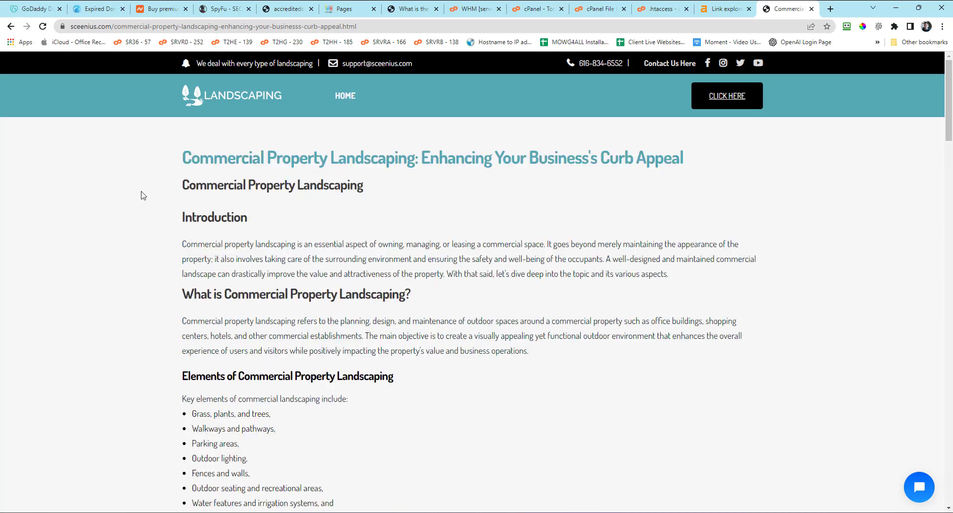
{"action": "left_click", "coordinate": [830, 9]}
{"action": "type", "text": "websi"}
{"action": "key", "text": "Return"}
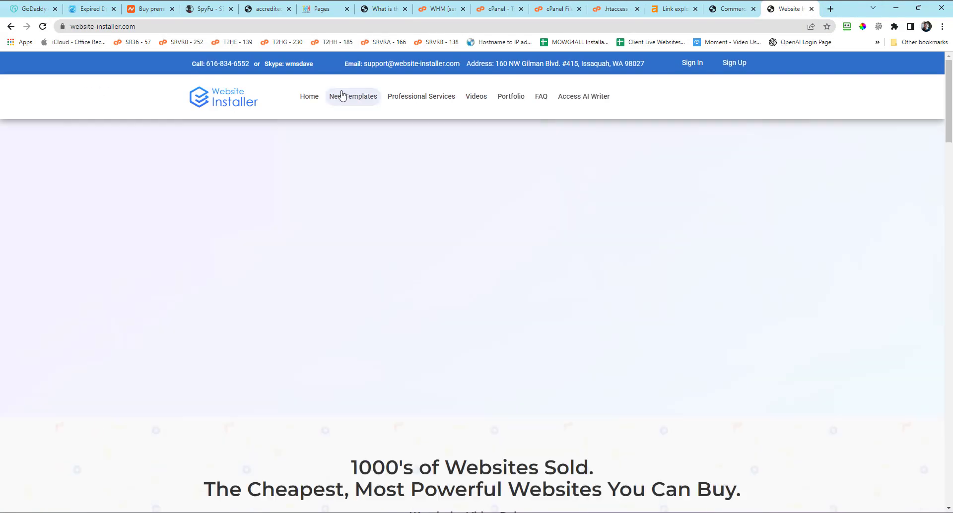
- Browse the Newly-Released Templates grid, including Benime, Clenia and Educavo-10
{"action": "left_click", "coordinate": [342, 95]}
{"action": "scroll", "coordinate": [499, 321], "scroll_direction": "down", "scroll_amount": 5}
{"action": "scroll", "coordinate": [498, 320], "scroll_direction": "down", "scroll_amount": 5}
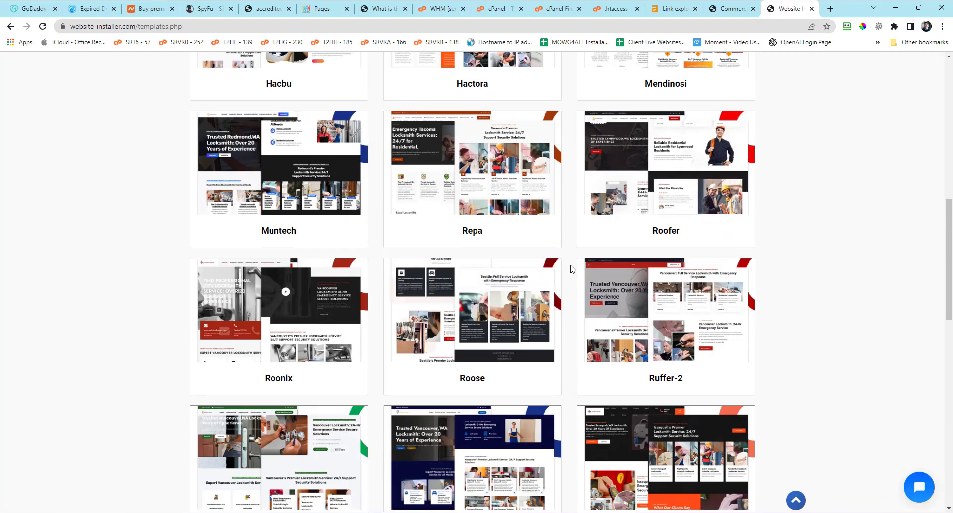
{"action": "scroll", "coordinate": [276, 298], "scroll_direction": "down", "scroll_amount": 1}
{"action": "mouse_move", "coordinate": [272, 401]}
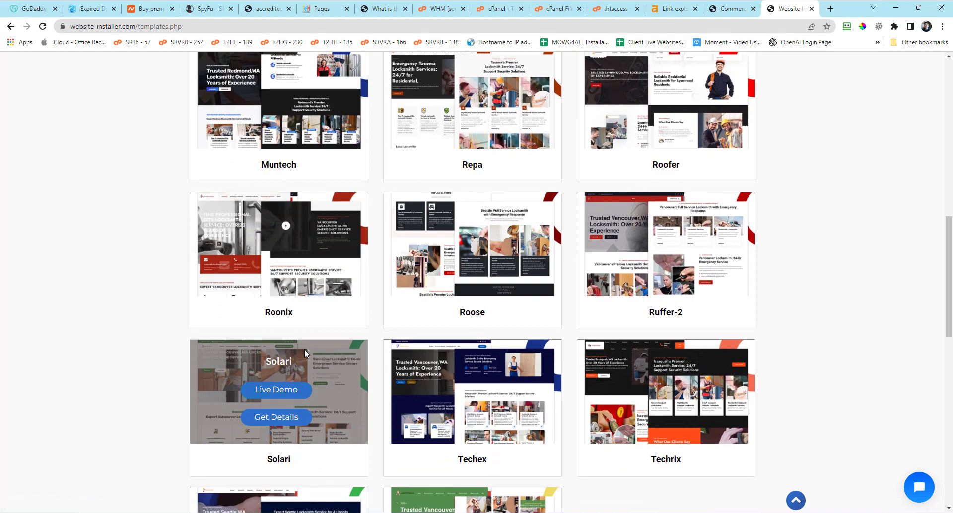
{"action": "scroll", "coordinate": [305, 350], "scroll_direction": "down", "scroll_amount": 4}
{"action": "mouse_move", "coordinate": [410, 362]}
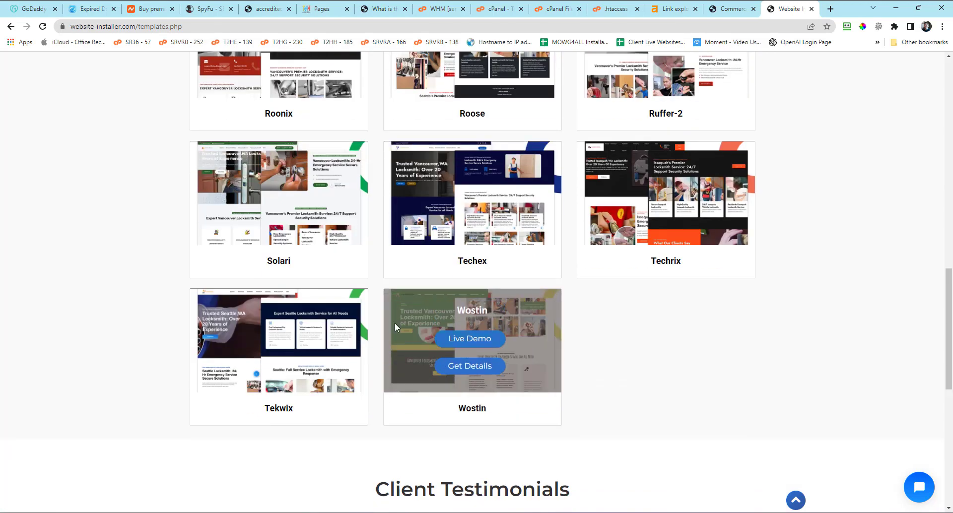
{"action": "scroll", "coordinate": [885, 355], "scroll_direction": "up", "scroll_amount": 2}
{"action": "scroll", "coordinate": [885, 354], "scroll_direction": "up", "scroll_amount": 15}
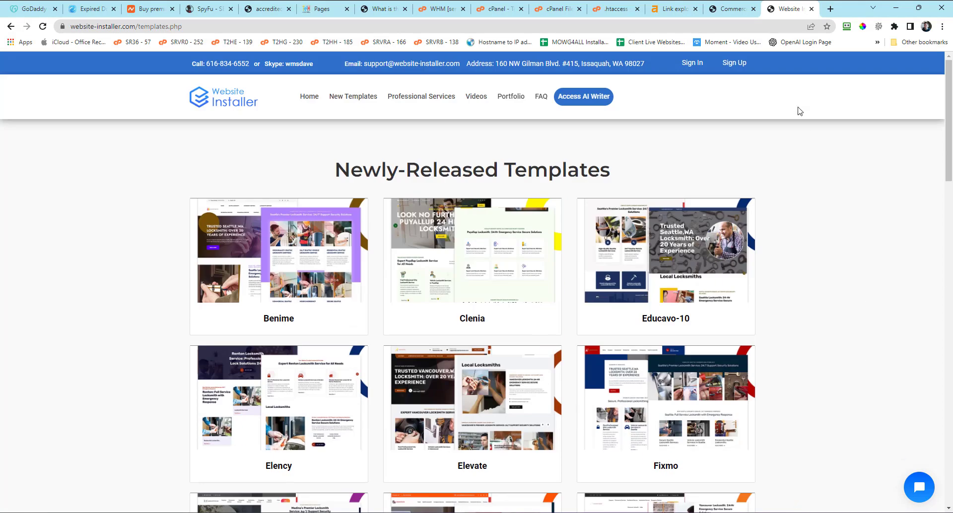
- Look up sceenius.com in the Wayback Machine from a new tab to see its 54 captures
{"action": "left_click", "coordinate": [723, 9]}
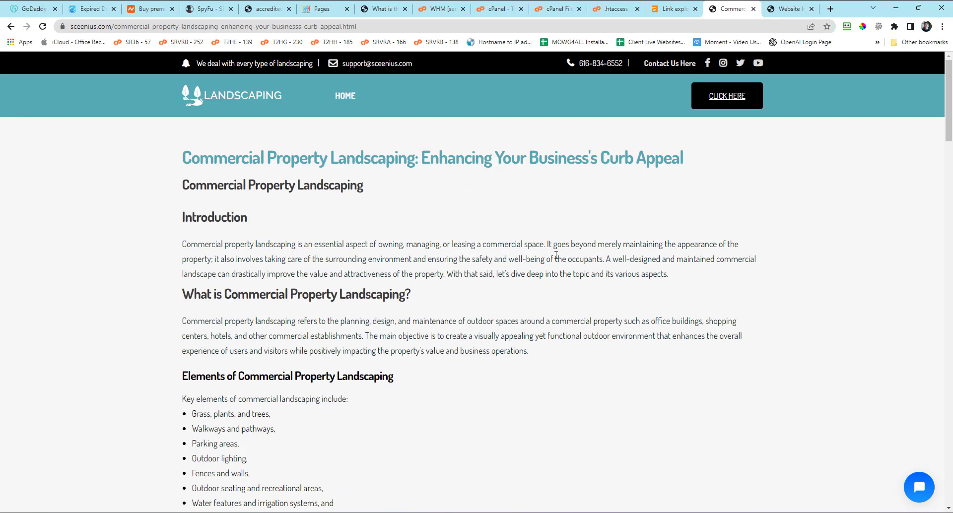
{"action": "left_click", "coordinate": [830, 9]}
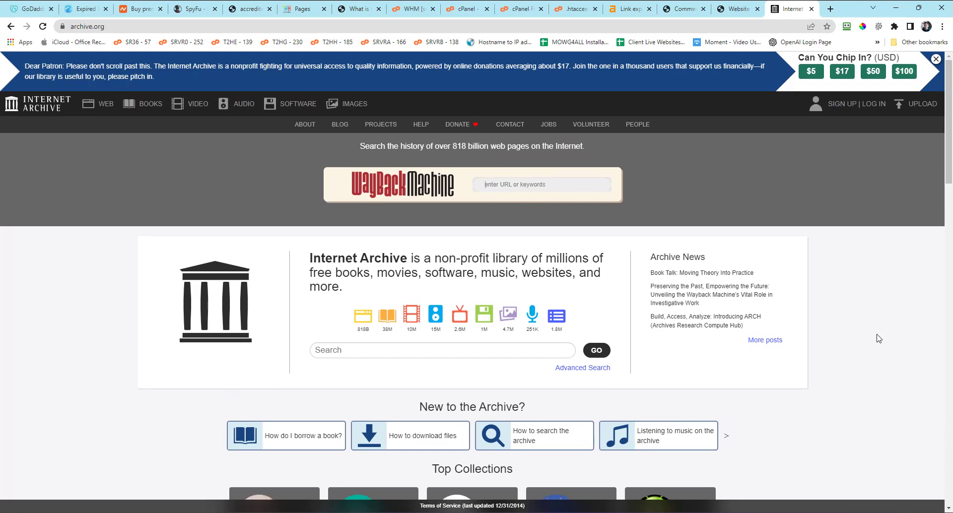
{"action": "type", "text": "sceenius.com"}
{"action": "key", "text": "Return"}
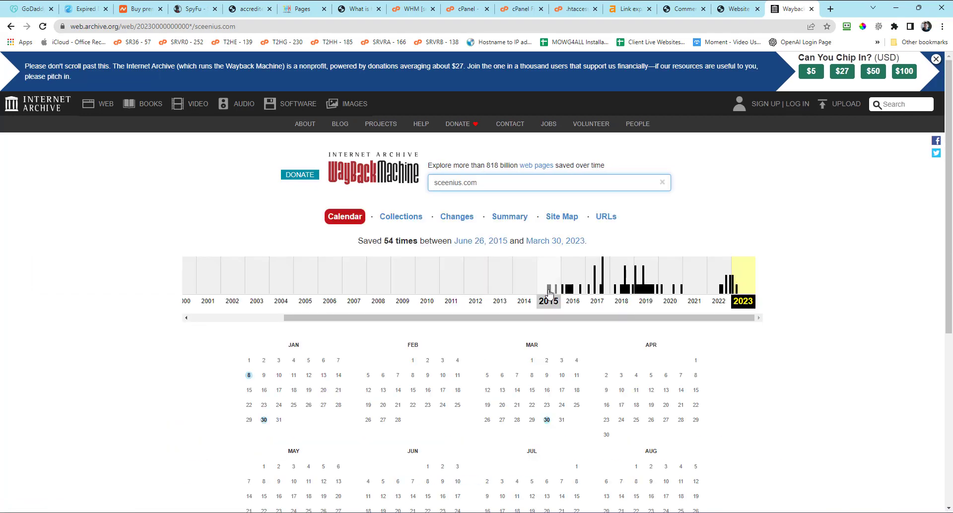
- Open the July 1, 2022 sceenius.com snapshot from the 2022 calendar and scroll through it
{"action": "left_click", "coordinate": [721, 278]}
{"action": "scroll", "coordinate": [863, 387], "scroll_direction": "down", "scroll_amount": 3}
{"action": "mouse_move", "coordinate": [561, 339]}
{"action": "left_click", "coordinate": [580, 375]}
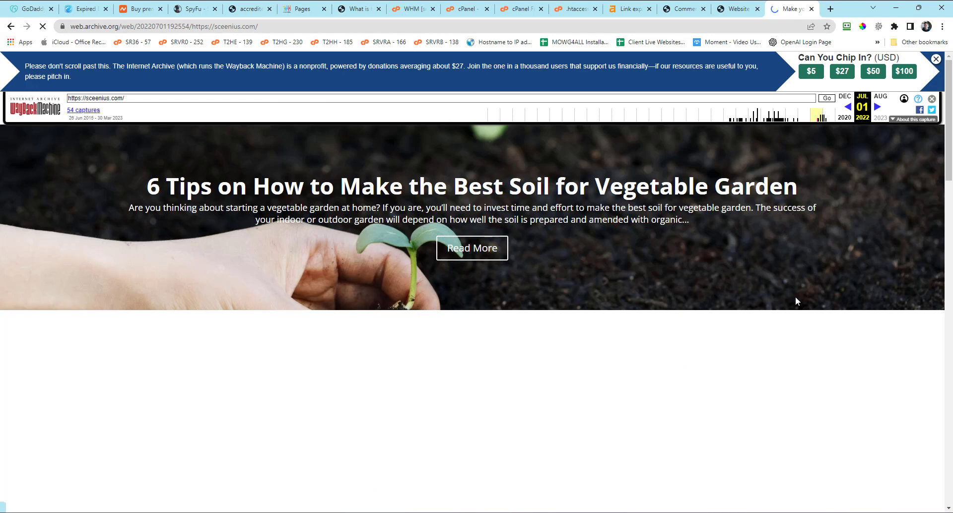
{"action": "scroll", "coordinate": [796, 302], "scroll_direction": "down", "scroll_amount": 3}
{"action": "scroll", "coordinate": [796, 301], "scroll_direction": "down", "scroll_amount": 5}
{"action": "scroll", "coordinate": [786, 293], "scroll_direction": "down", "scroll_amount": 3}
{"action": "scroll", "coordinate": [785, 293], "scroll_direction": "down", "scroll_amount": 5}
{"action": "scroll", "coordinate": [786, 298], "scroll_direction": "up", "scroll_amount": 15}
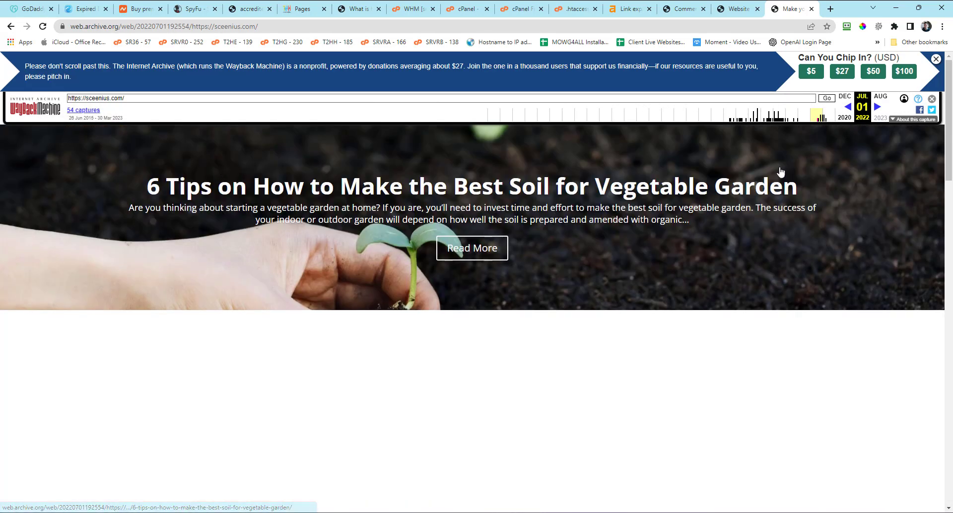
- Move to the next capture, August 20, 2022, and dismiss the donation banner
{"action": "left_click", "coordinate": [877, 107]}
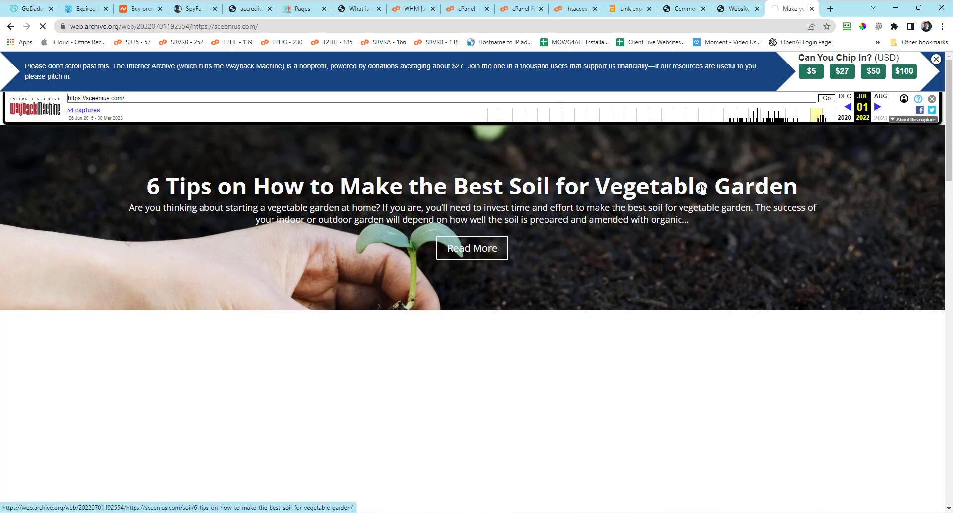
{"action": "scroll", "coordinate": [566, 304], "scroll_direction": "down", "scroll_amount": 15}
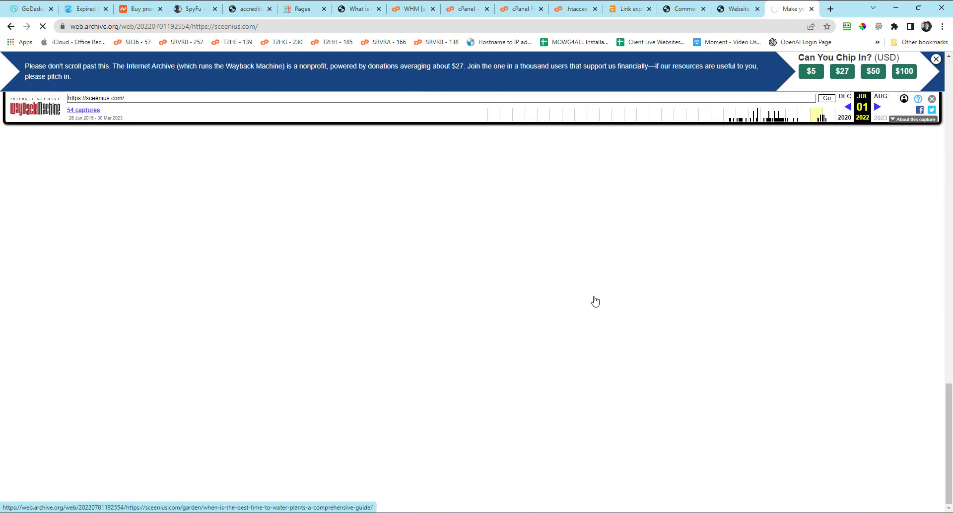
{"action": "scroll", "coordinate": [595, 302], "scroll_direction": "up", "scroll_amount": 15}
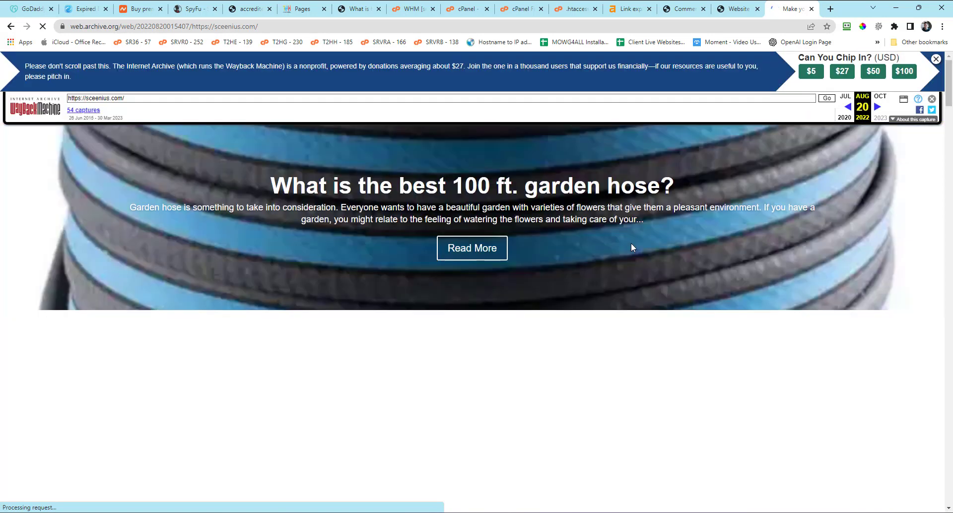
{"action": "scroll", "coordinate": [932, 97], "scroll_direction": "down", "scroll_amount": 5}
{"action": "scroll", "coordinate": [933, 97], "scroll_direction": "down", "scroll_amount": 10}
{"action": "scroll", "coordinate": [933, 98], "scroll_direction": "up", "scroll_amount": 15}
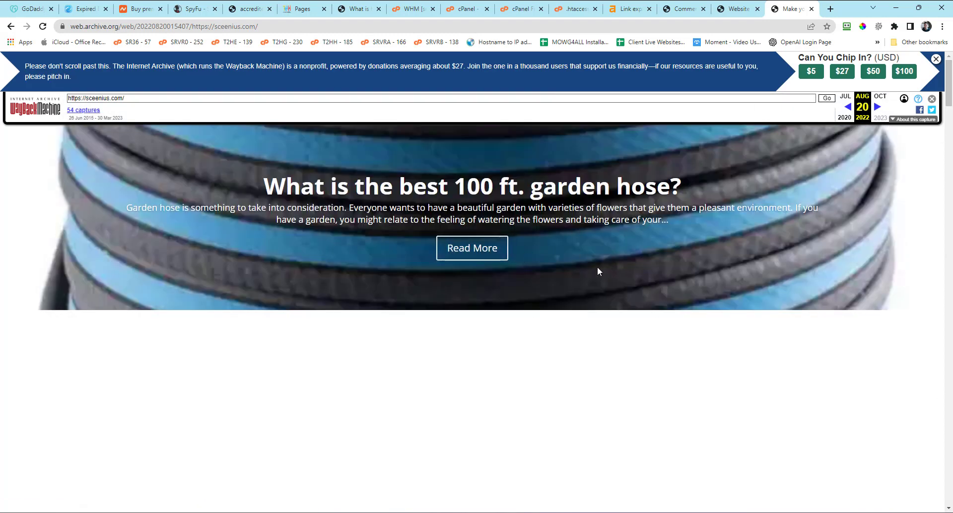
{"action": "left_click", "coordinate": [936, 59]}
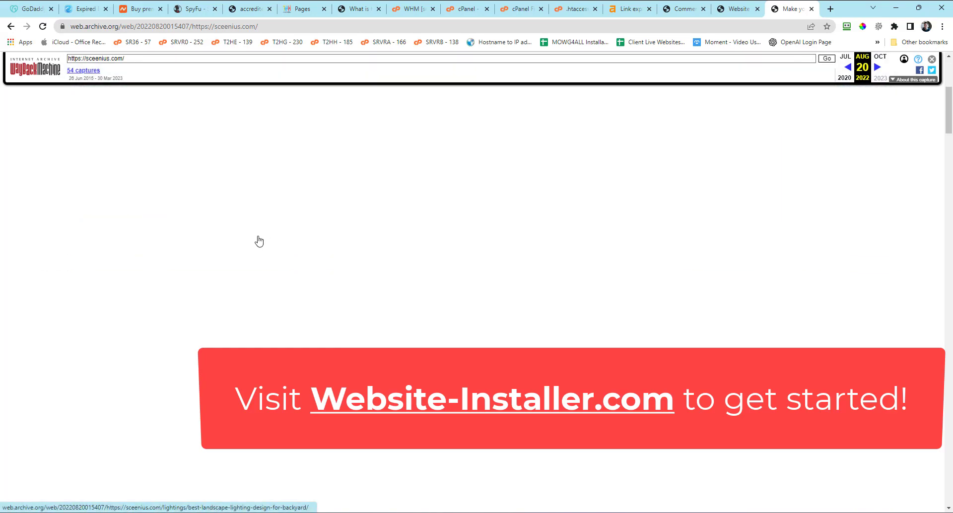
{"action": "scroll", "coordinate": [436, 215], "scroll_direction": "down", "scroll_amount": 10}
{"action": "scroll", "coordinate": [437, 215], "scroll_direction": "up", "scroll_amount": 15}
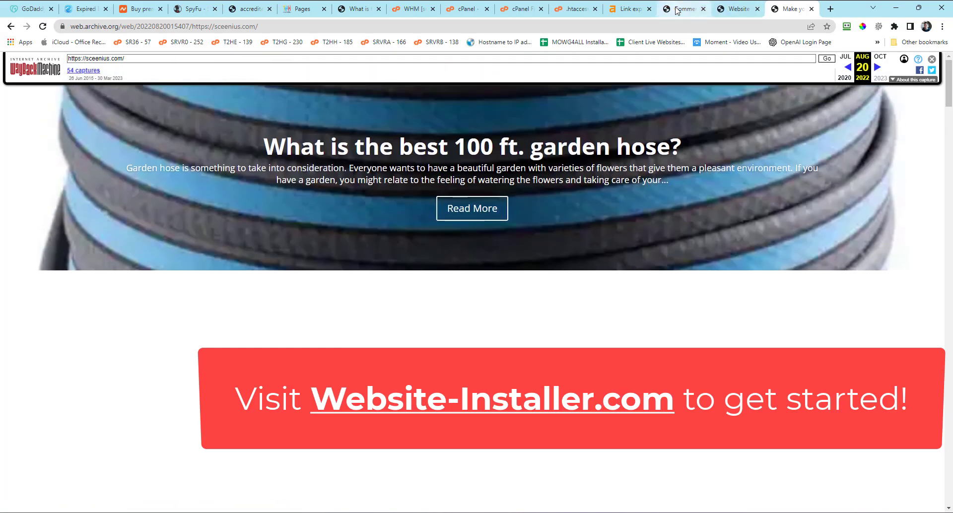
- Go from the commercial article to sceenius.com's HOME page and scroll its featured landscaping posts
{"action": "left_click", "coordinate": [687, 8]}
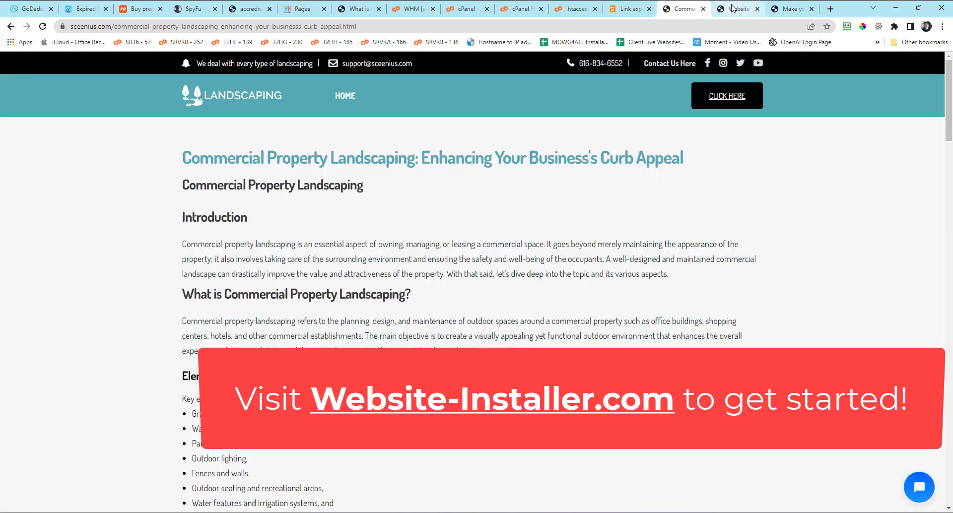
{"action": "left_click", "coordinate": [343, 96]}
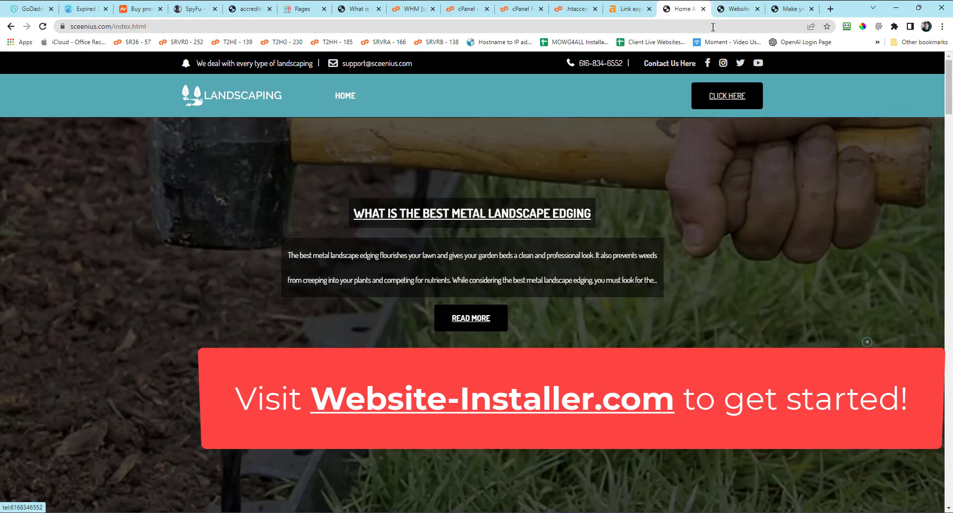
{"action": "left_click", "coordinate": [739, 9]}
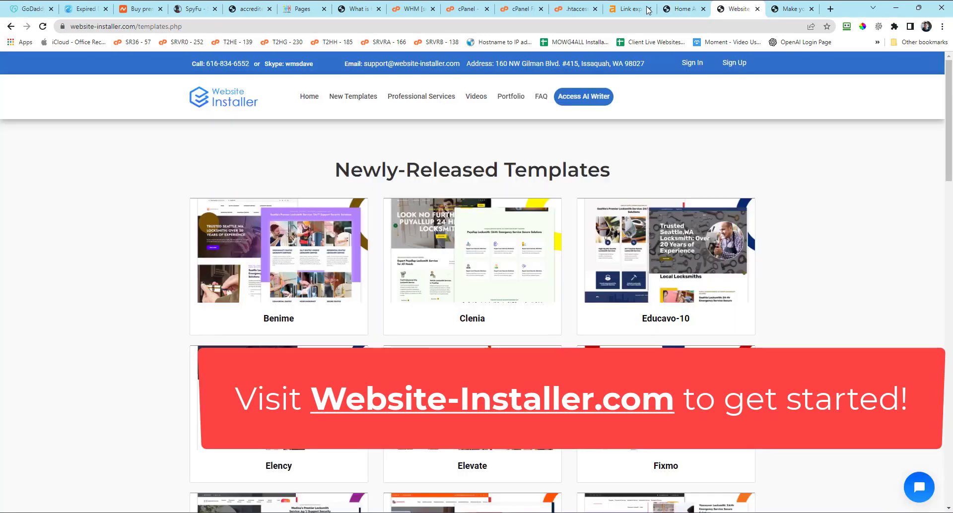
{"action": "left_click", "coordinate": [681, 9]}
{"action": "scroll", "coordinate": [833, 260], "scroll_direction": "down", "scroll_amount": 5}
{"action": "scroll", "coordinate": [832, 266], "scroll_direction": "up", "scroll_amount": 2}
{"action": "scroll", "coordinate": [868, 342], "scroll_direction": "down", "scroll_amount": 15}
{"action": "scroll", "coordinate": [867, 342], "scroll_direction": "down", "scroll_amount": 5}
{"action": "scroll", "coordinate": [868, 342], "scroll_direction": "down", "scroll_amount": 6}
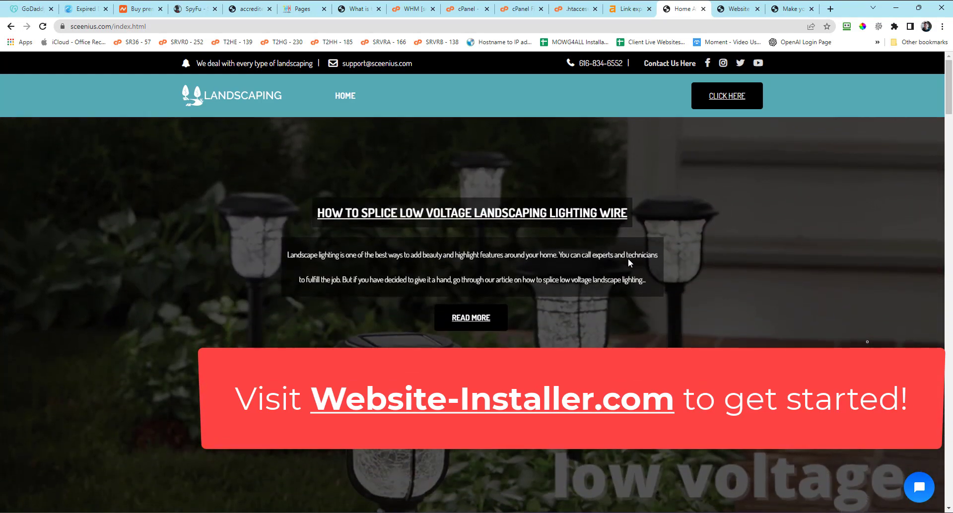